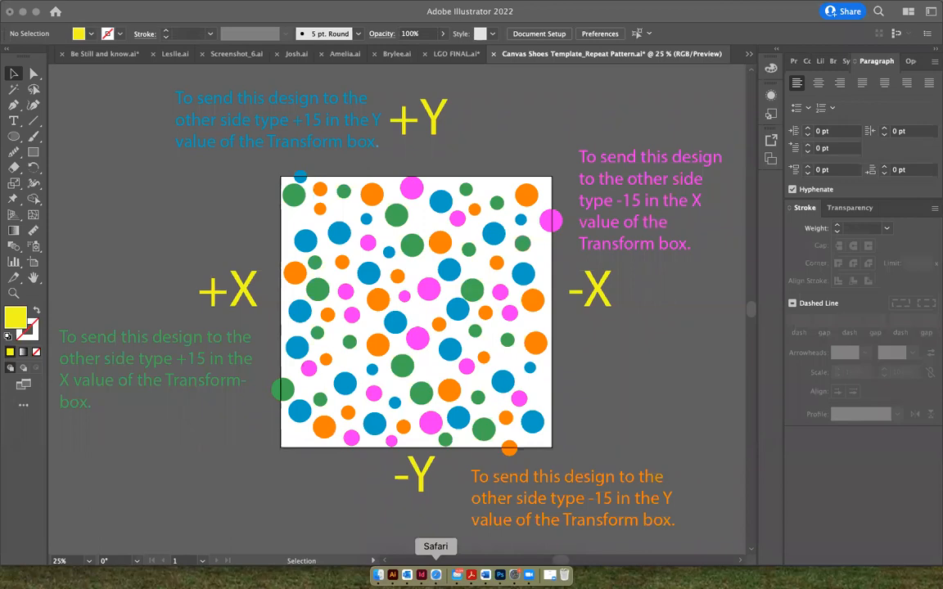
Switch to the Printful page in Safari and search the site for "shoes"
left_click(436, 576)
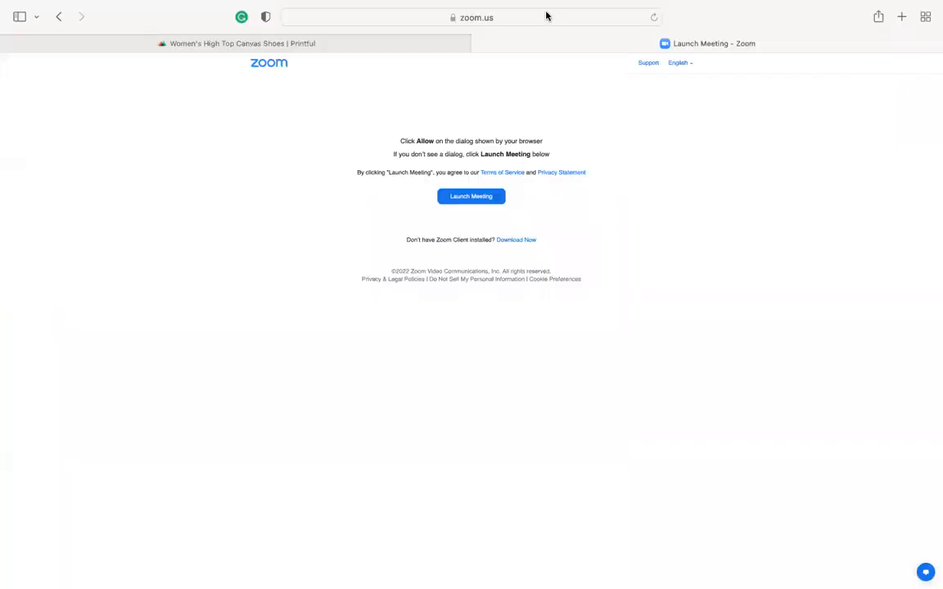
left_click(449, 44)
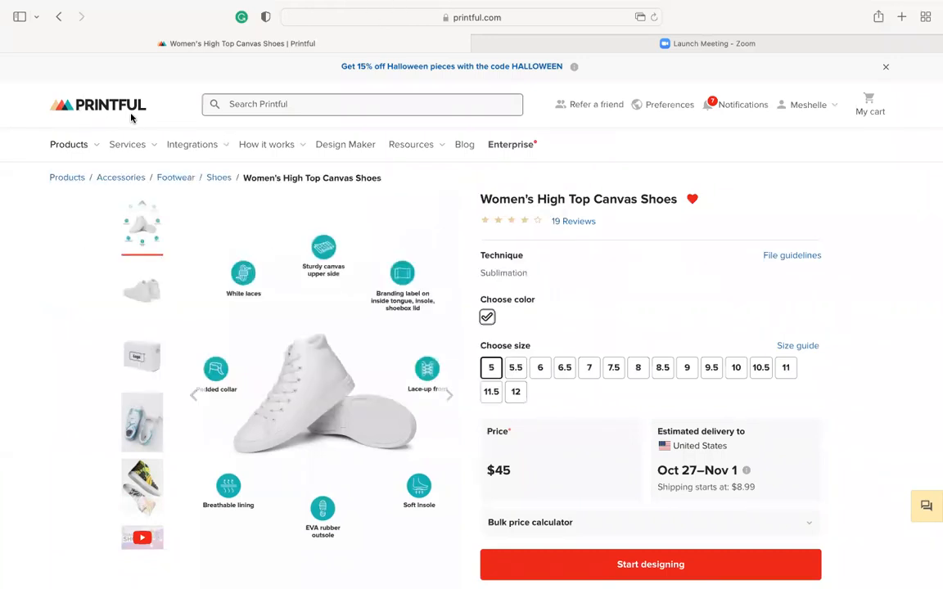
left_click(283, 104)
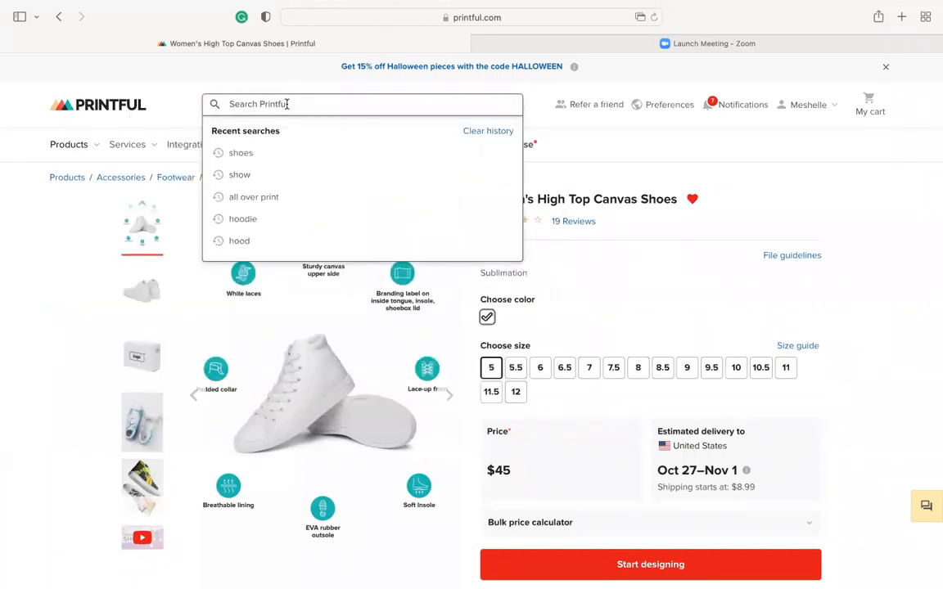
type("shoes")
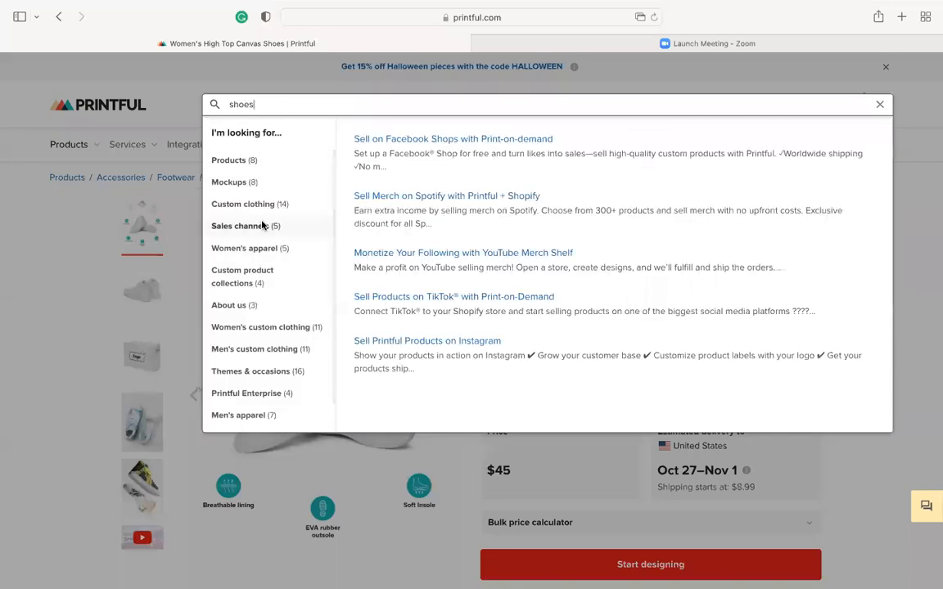
left_click(881, 107)
left_click(351, 101)
type("shoes")
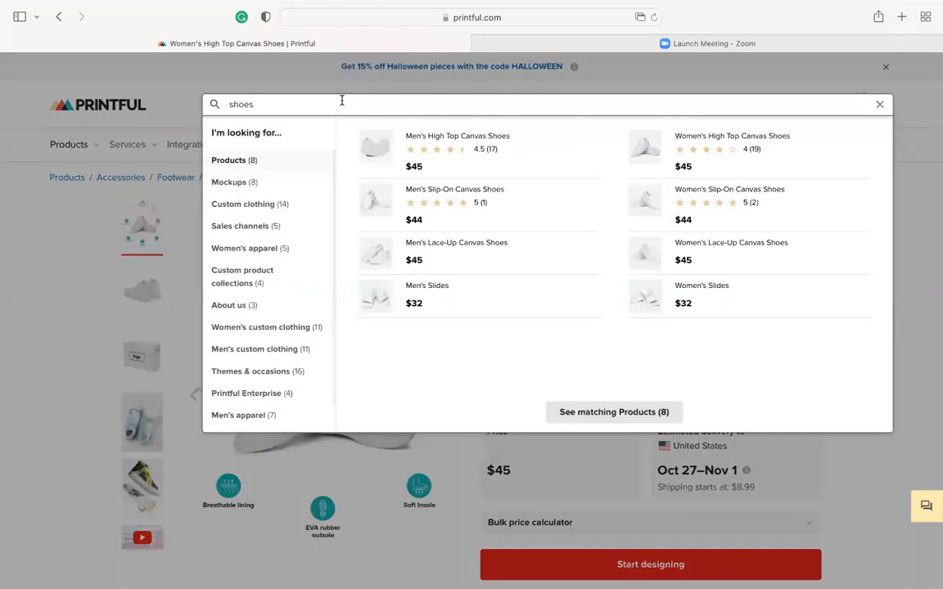
Open the Women's High Top Canvas Shoes product and view its file guidelines for print file sizes and color profile
scroll(713, 141, "down", 1)
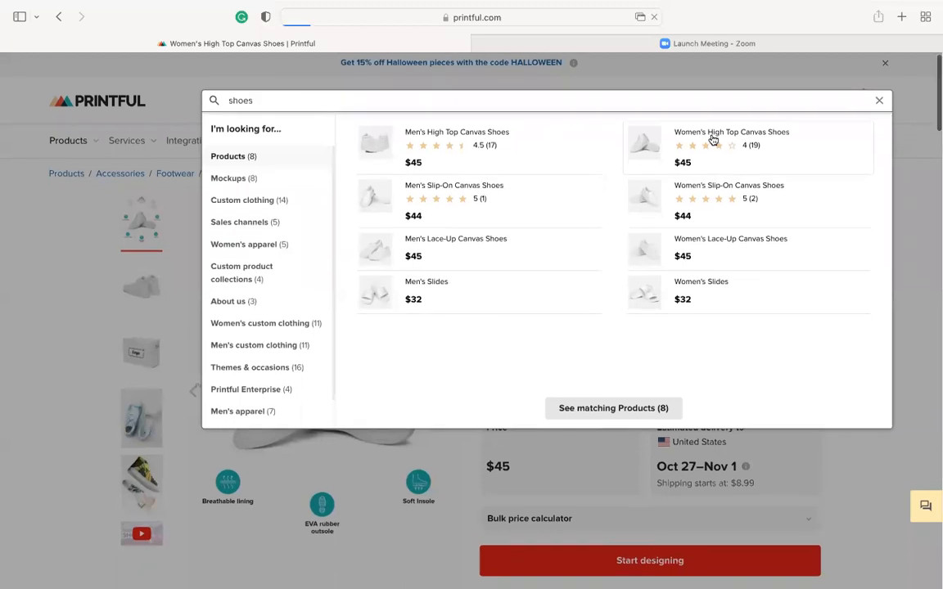
left_click(713, 141)
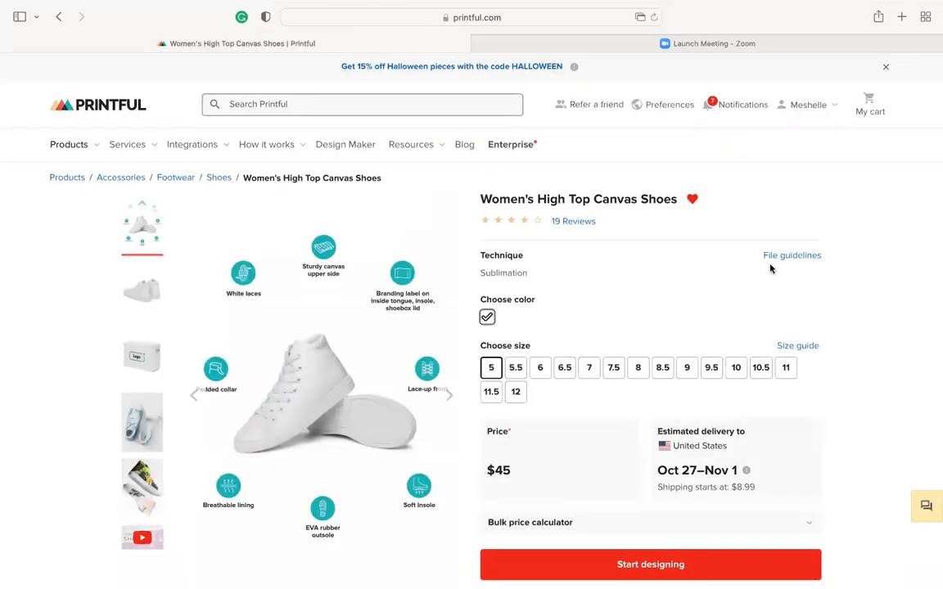
left_click(790, 256)
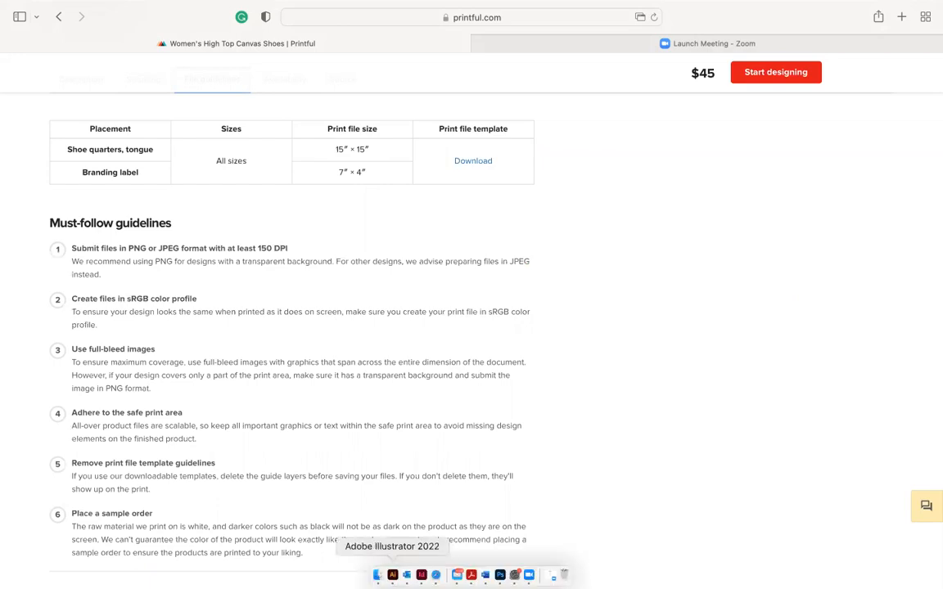
Switch back to Adobe Illustrator and set the document color mode to RGB Color
left_click(392, 575)
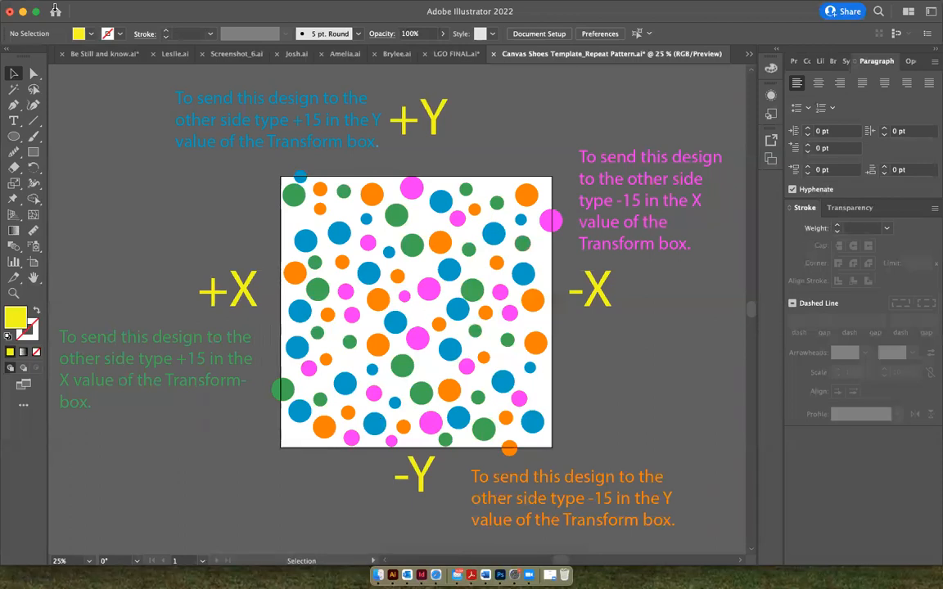
left_click(100, 9)
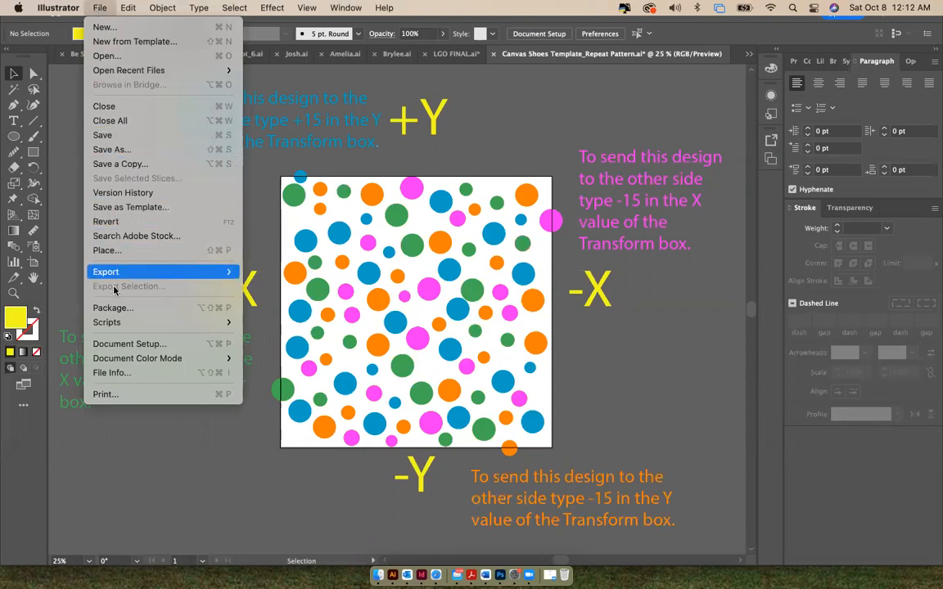
mouse_move(117, 366)
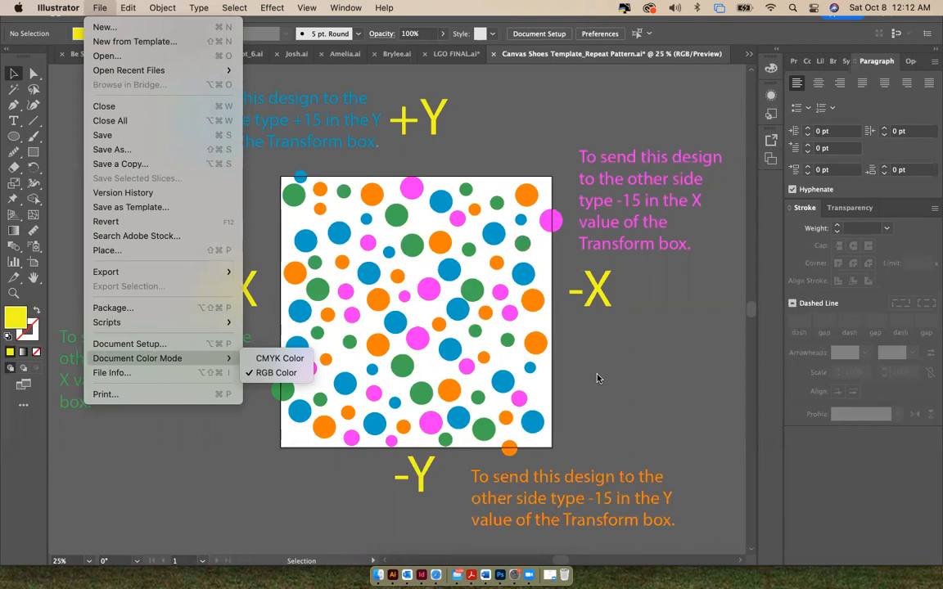
left_click(268, 375)
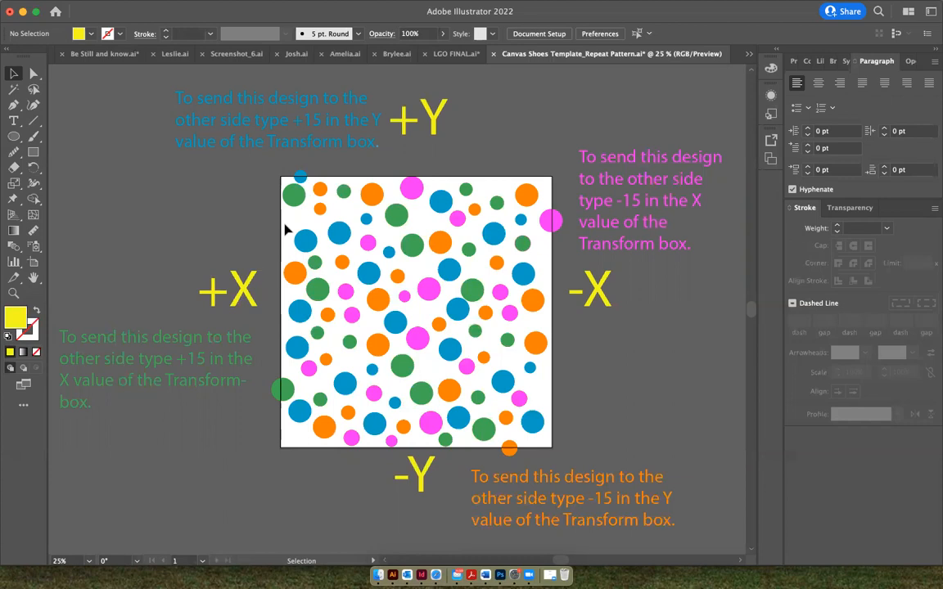
Copy the magenta circle overlapping the artboard's right edge and paste the duplicate in place
left_click(553, 220)
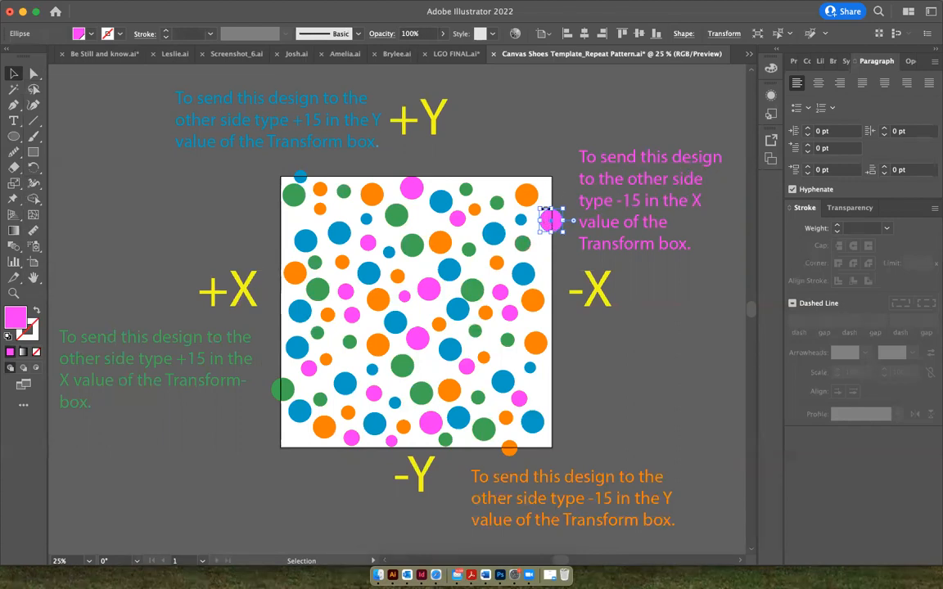
mouse_move(127, 8)
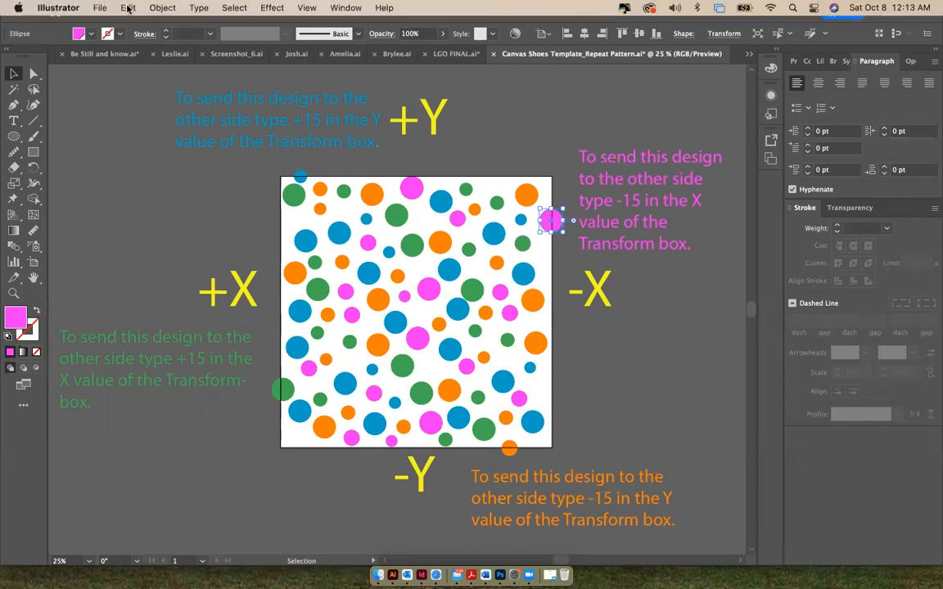
left_click(128, 8)
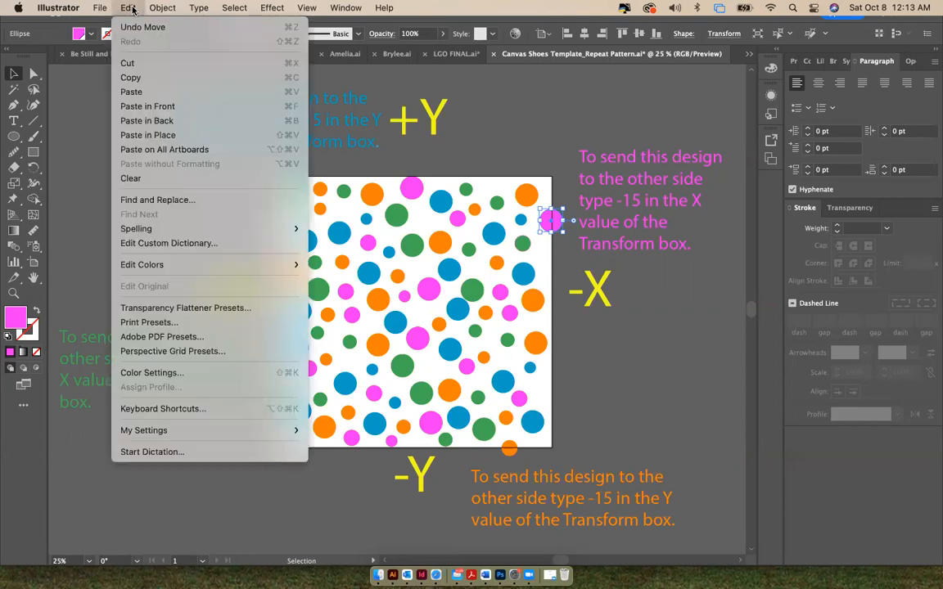
left_click(131, 77)
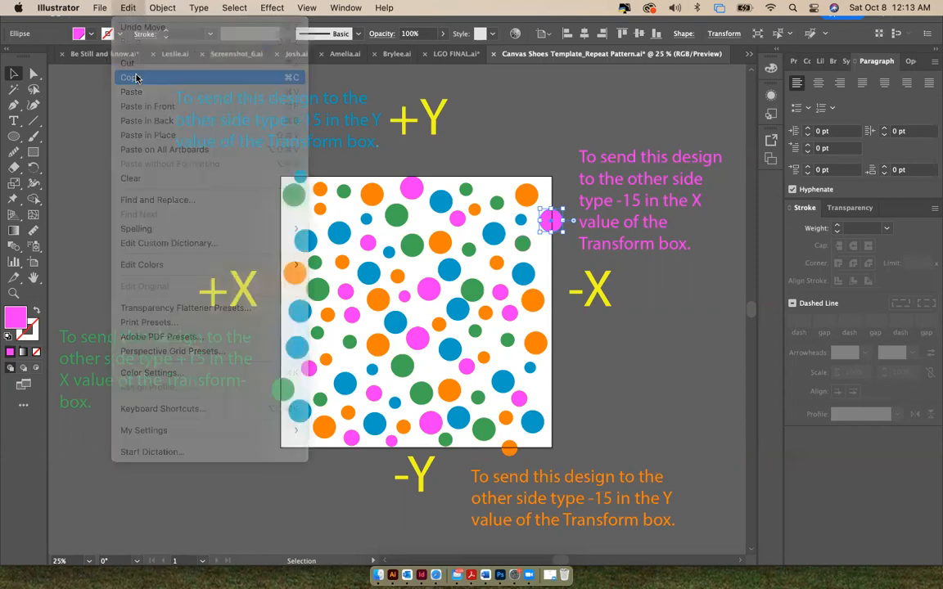
left_click(129, 8)
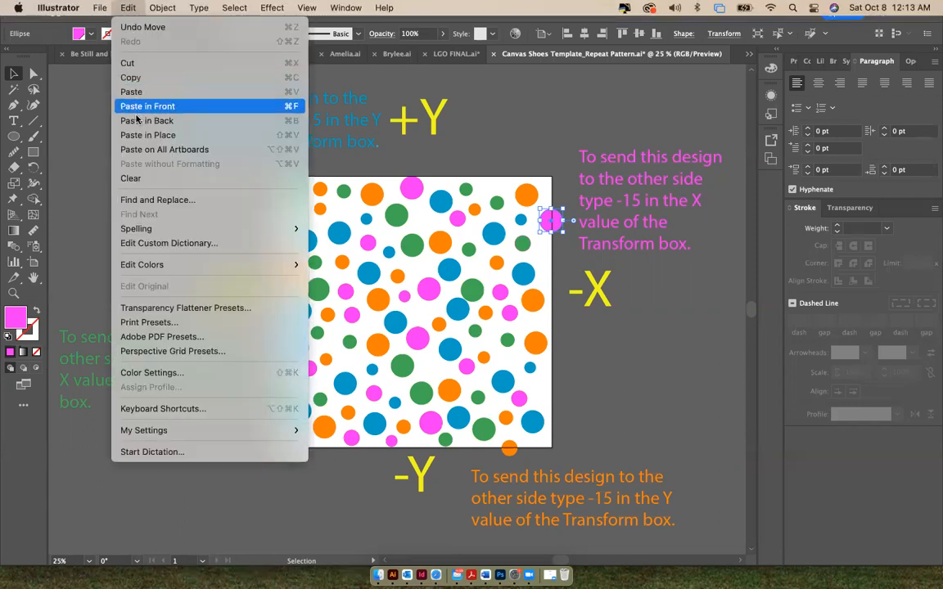
left_click(180, 135)
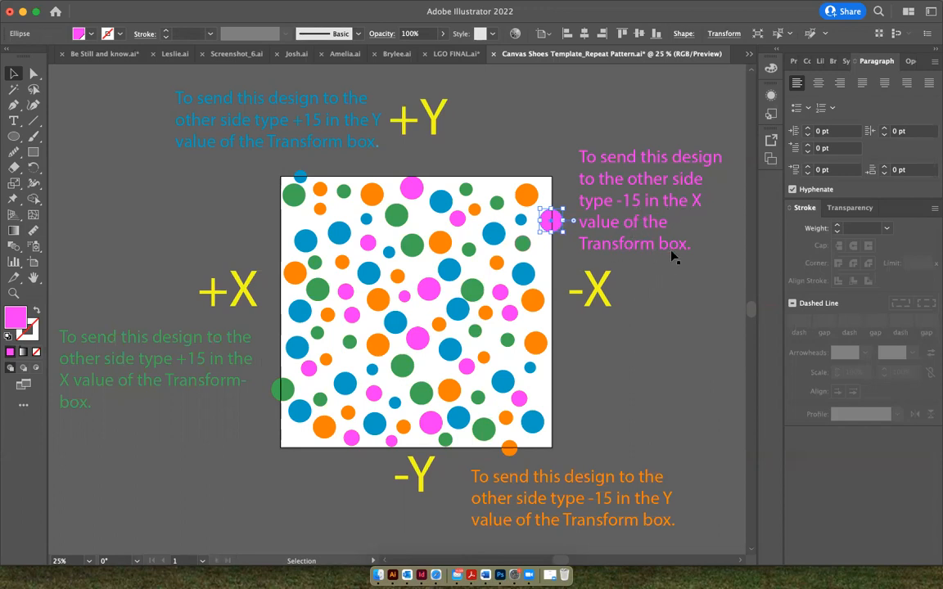
Shift the magenta duplicate to the artboard's left edge by adding -15 to its X transform value, then deselect it
mouse_move(370, 7)
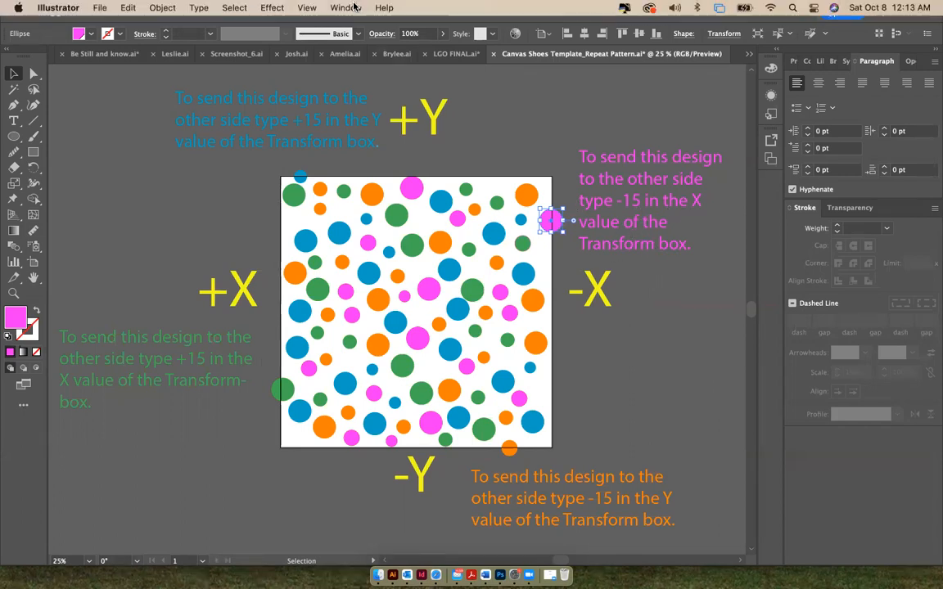
left_click(346, 7)
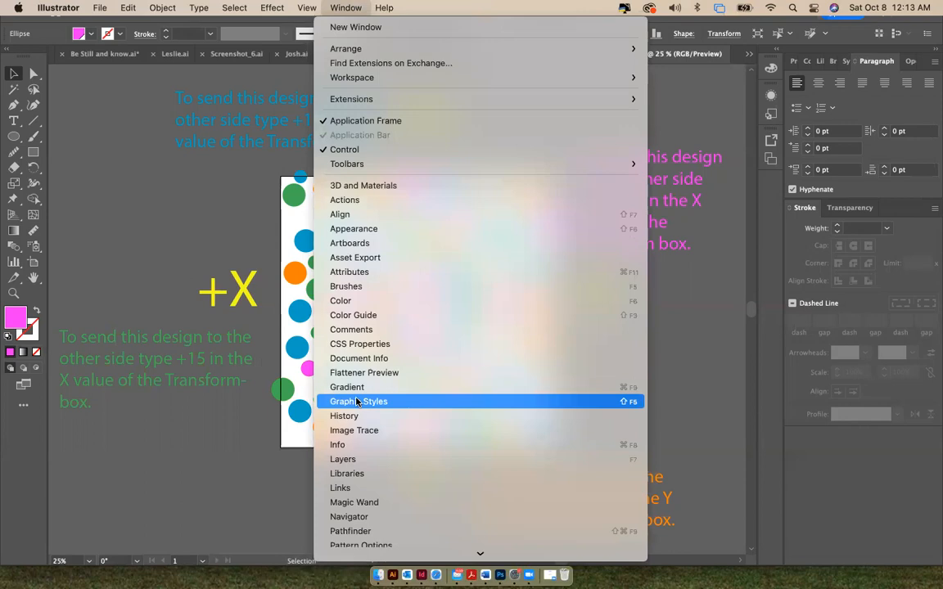
scroll(360, 492, "down", 5)
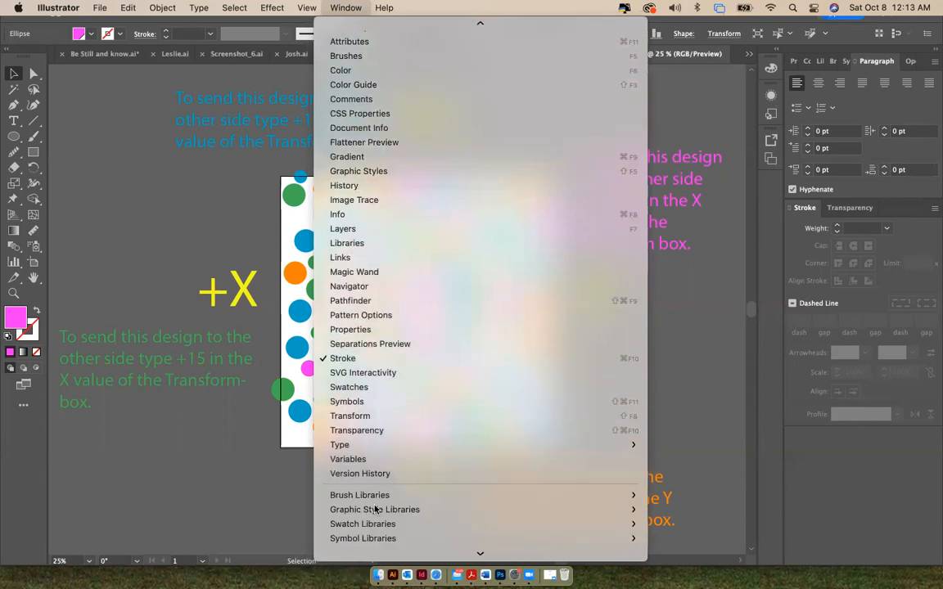
left_click(353, 416)
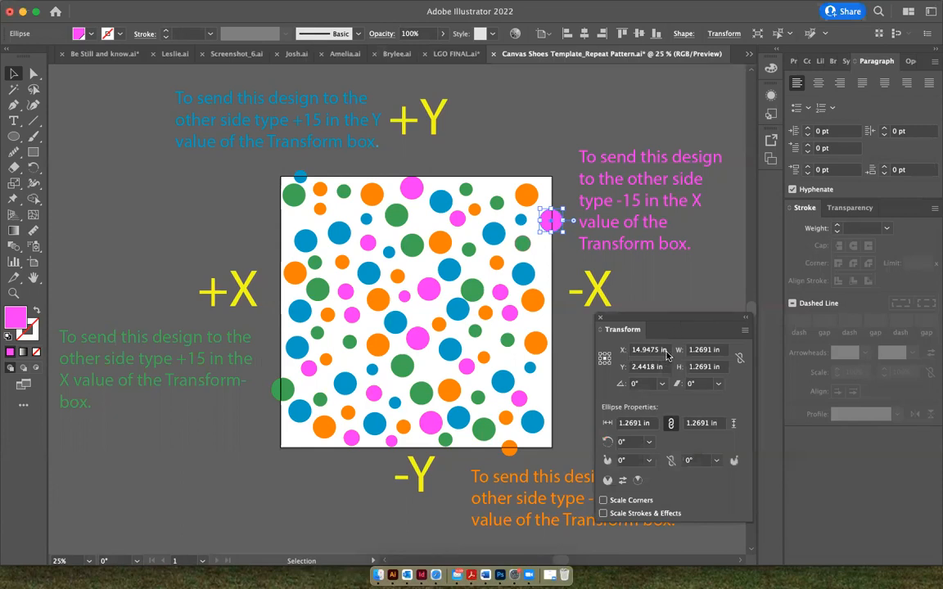
left_click(663, 350)
type("-15")
key("Return")
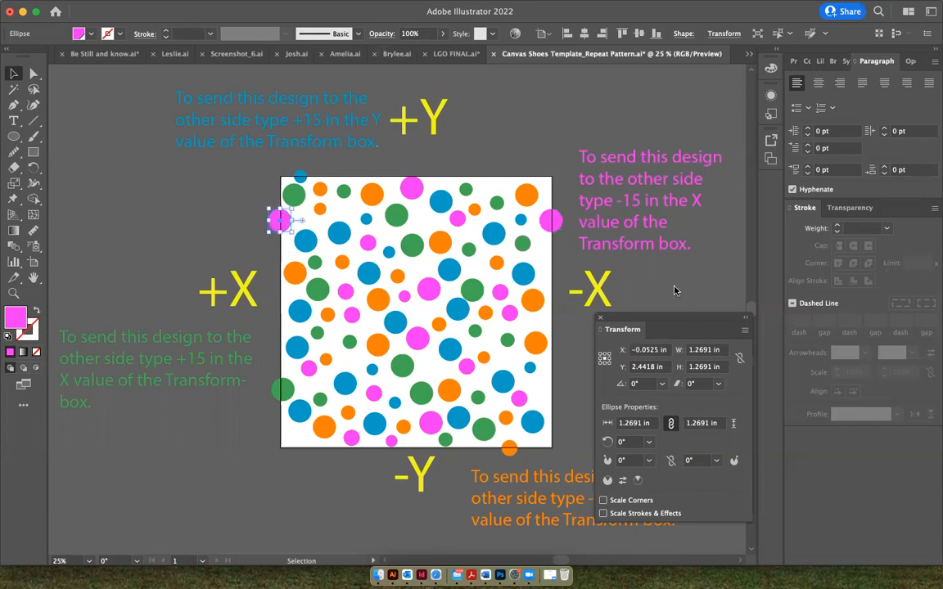
left_click(240, 223)
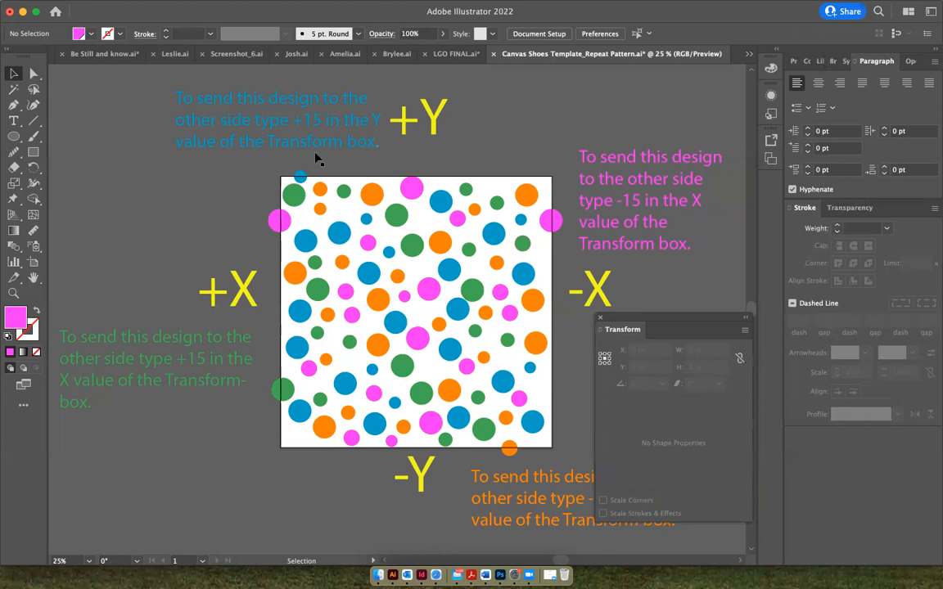
Copy the blue circle overlapping the artboard's top edge and paste the duplicate in place
left_click(300, 177)
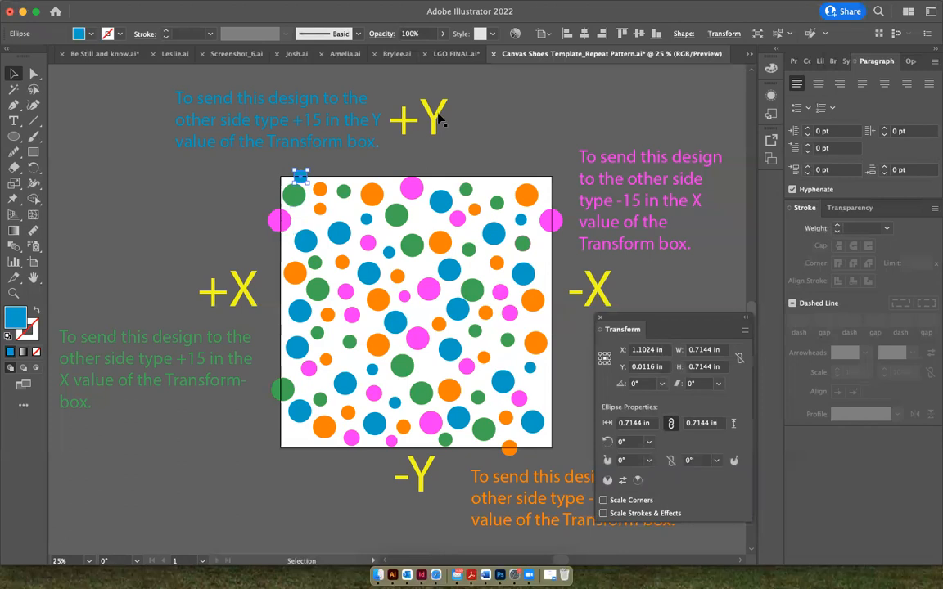
mouse_move(158, 6)
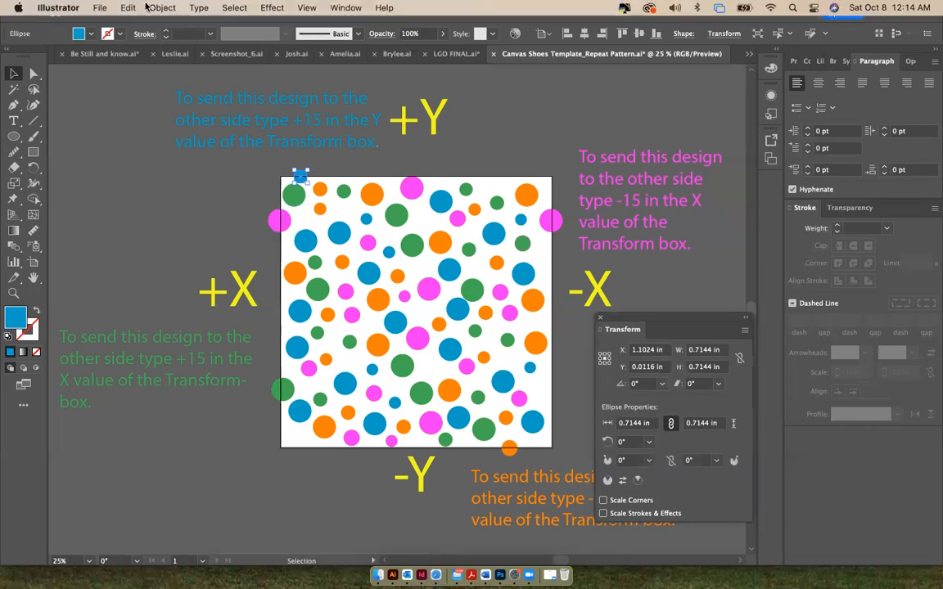
left_click(129, 7)
left_click(123, 77)
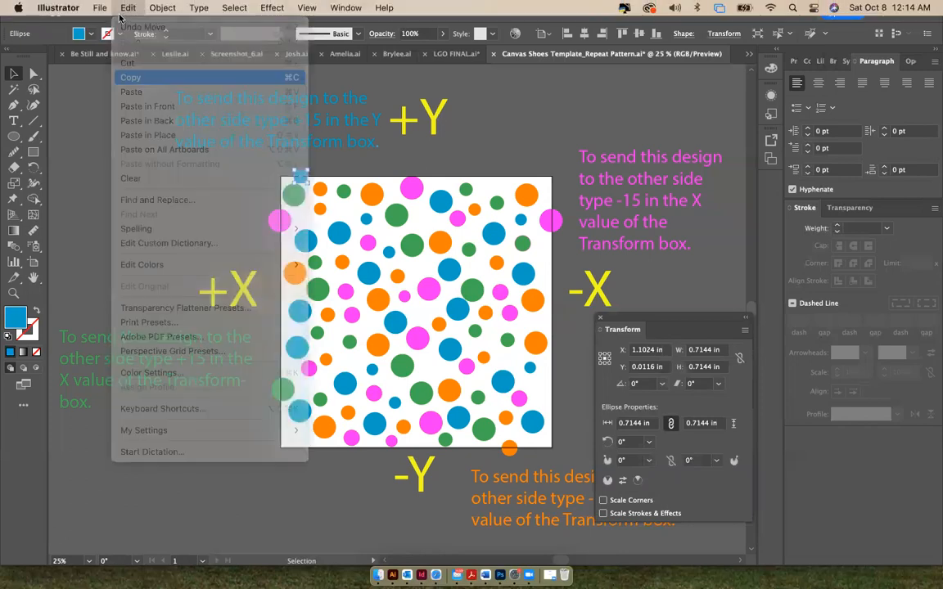
left_click(128, 7)
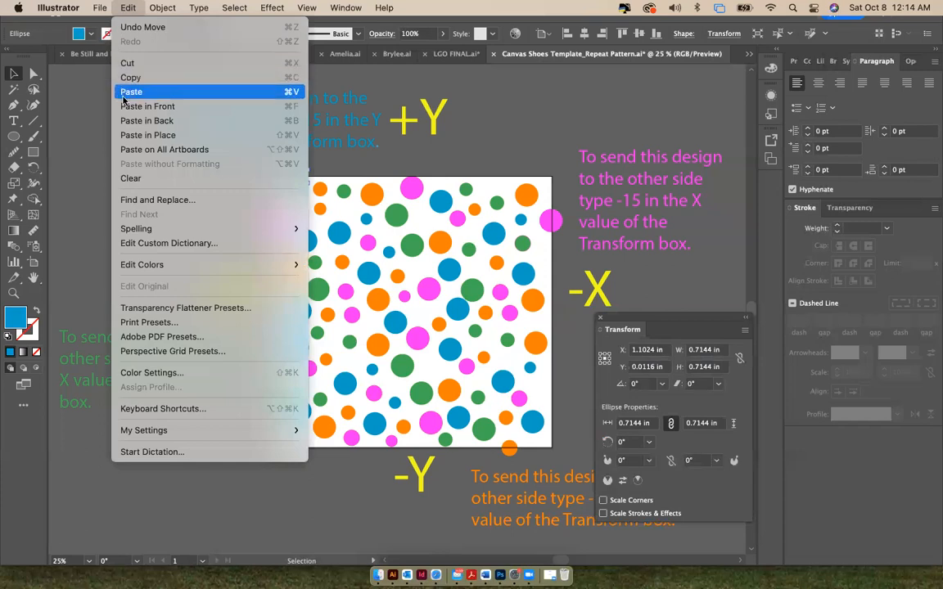
left_click(131, 135)
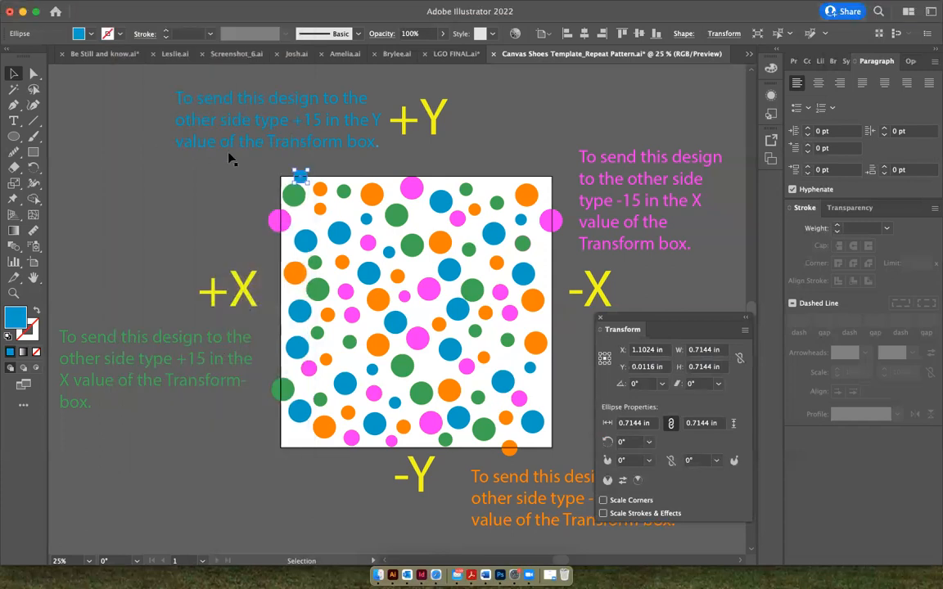
Shift the blue duplicate to the artboard's bottom edge by adding +15 to its Y transform value
left_click(667, 366)
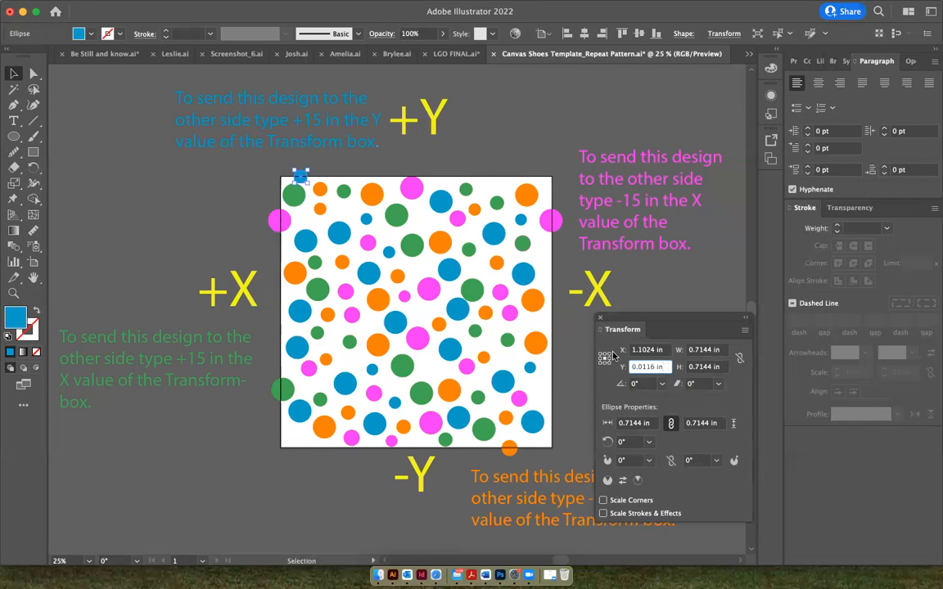
type("15")
key("alt+Return")
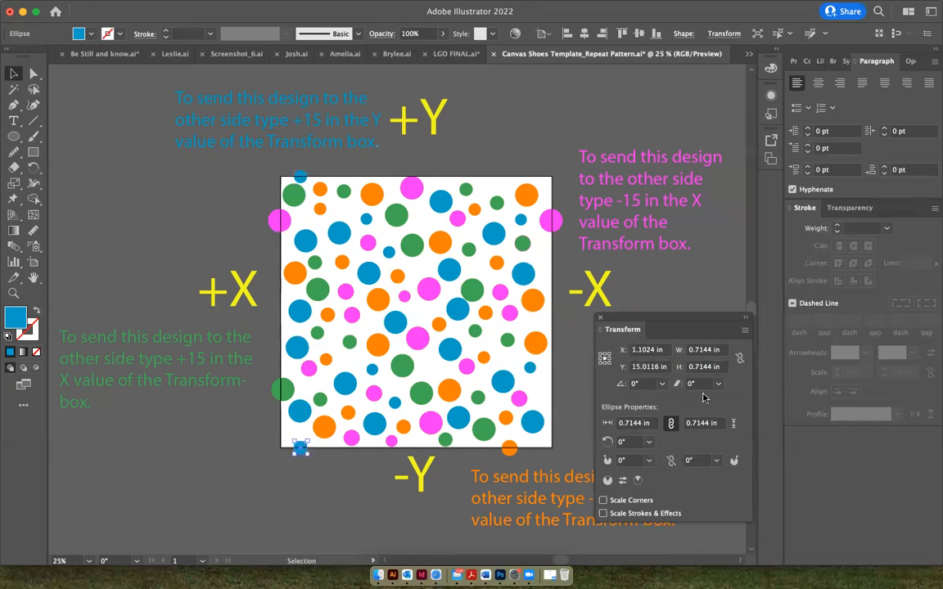
Copy the orange circle overlapping the artboard's bottom edge and paste the duplicate in place
left_click(509, 451)
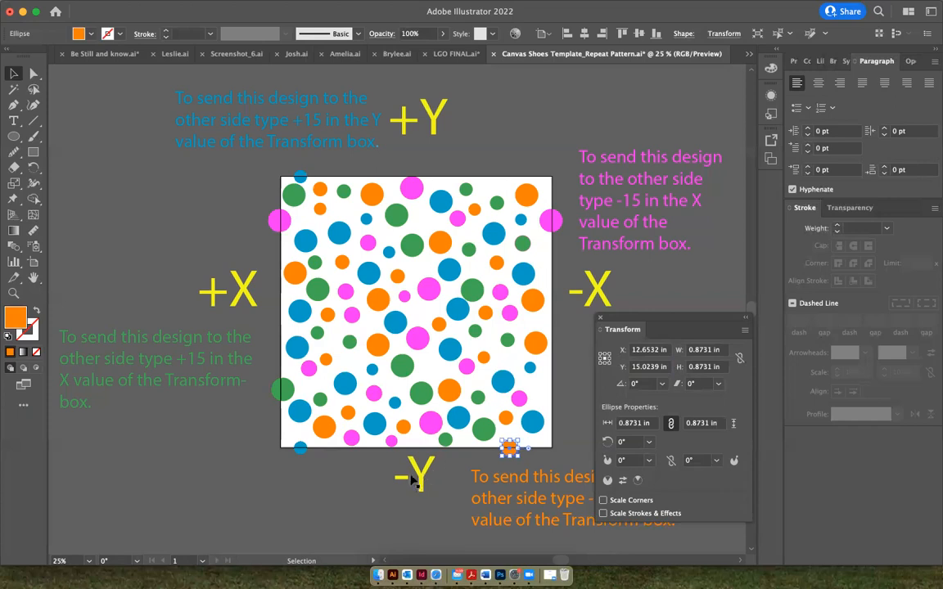
left_click(665, 368)
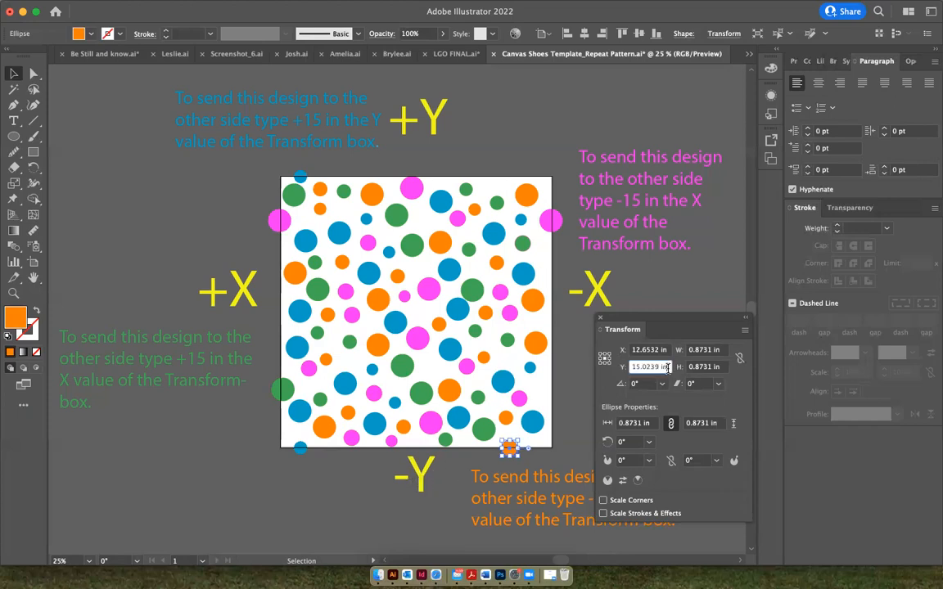
right_click(509, 449)
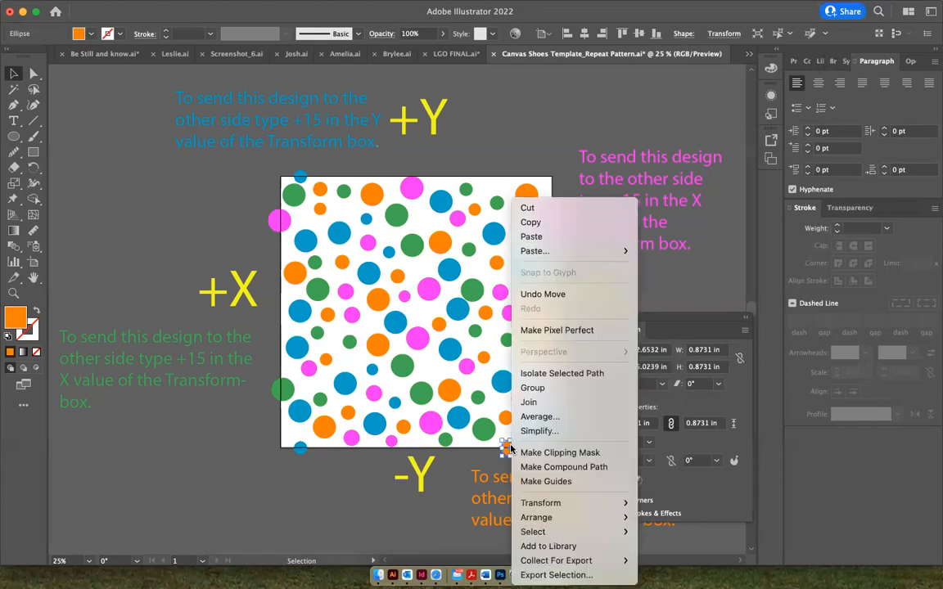
left_click(531, 222)
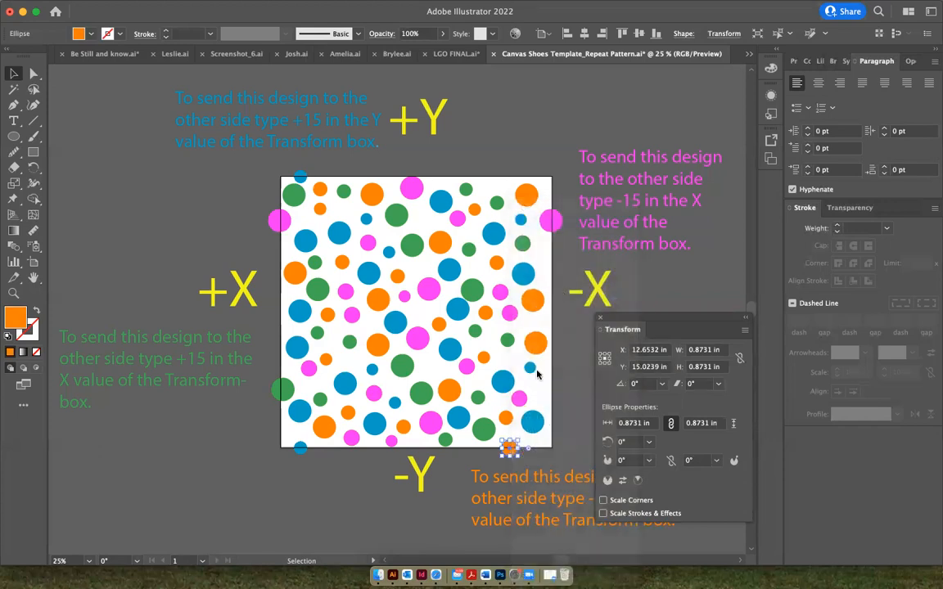
right_click(509, 450)
mouse_move(605, 251)
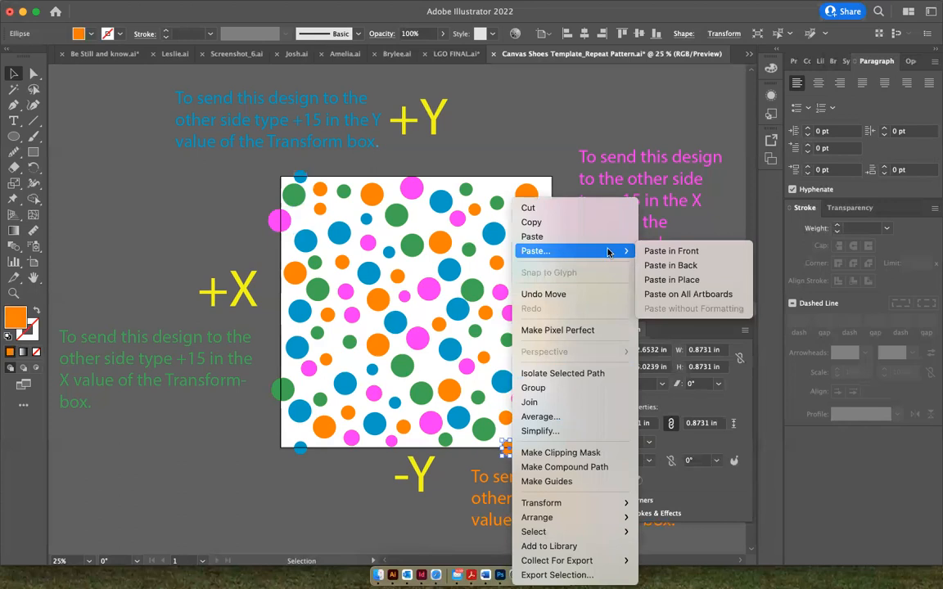
left_click(672, 280)
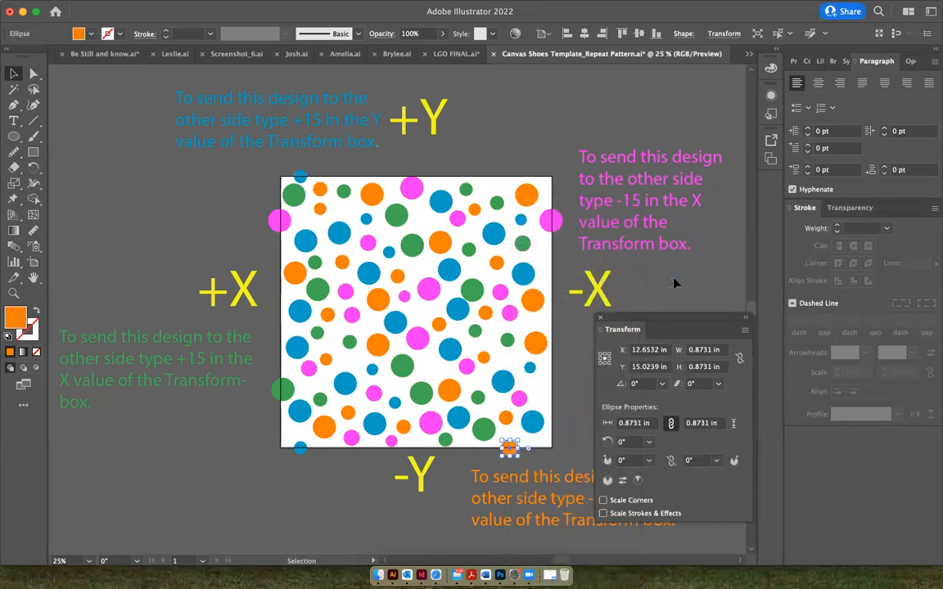
left_click(667, 367)
type("-")
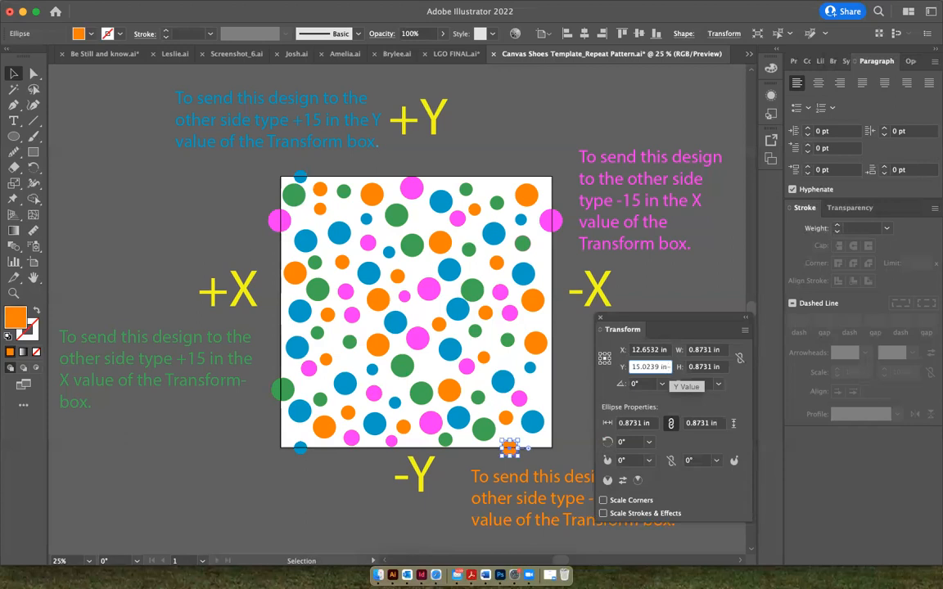
type("1")
key("Return")
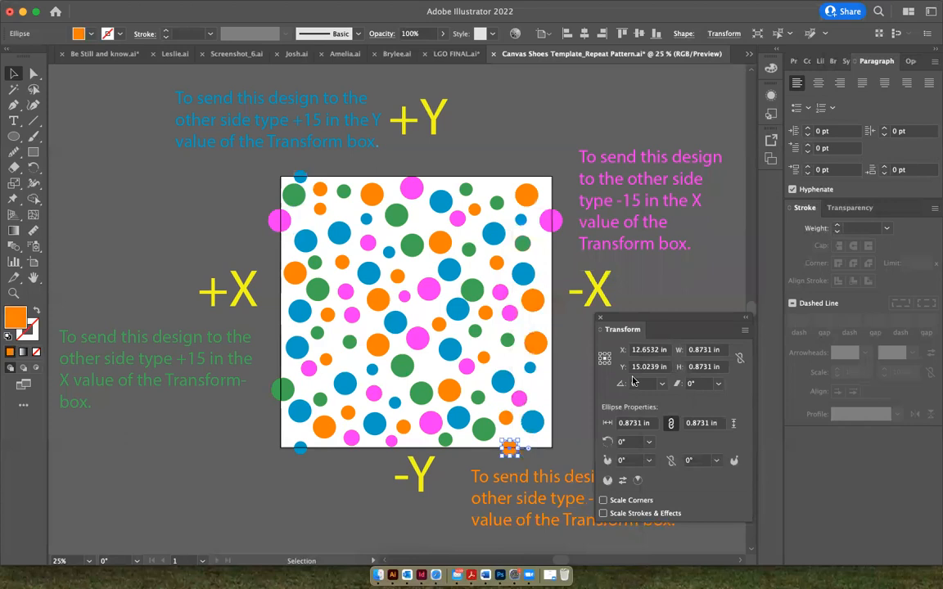
left_click(667, 367)
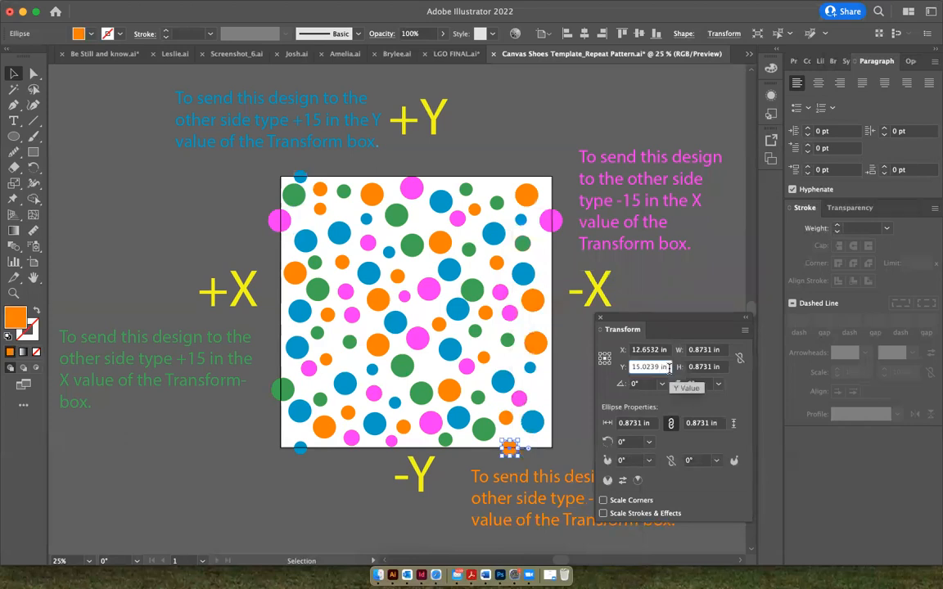
left_click(565, 438)
Shift the orange duplicate to the artboard's top edge by adding -15 to its Y transform value, then deselect it
left_click(510, 451)
left_click(661, 367)
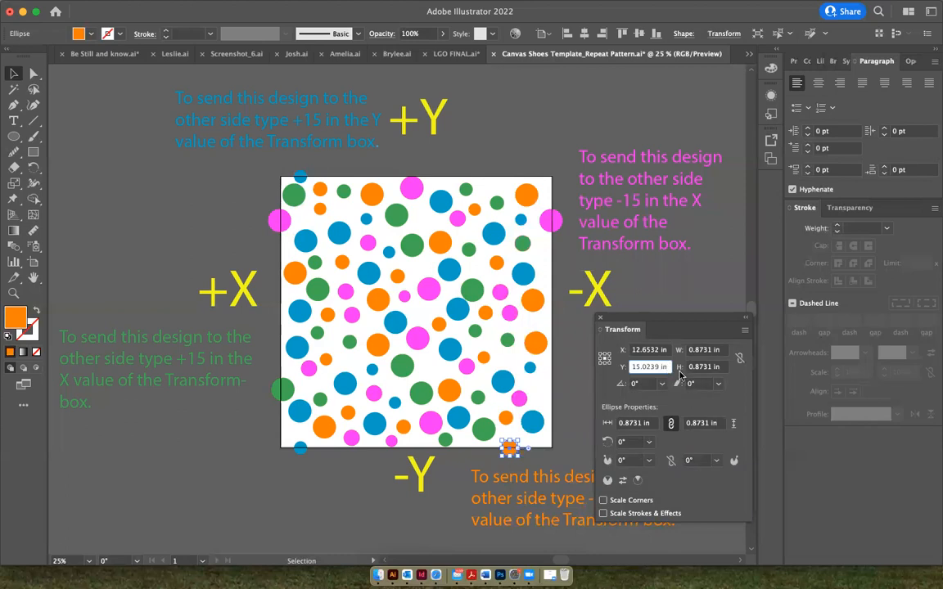
type("-15")
key("Return")
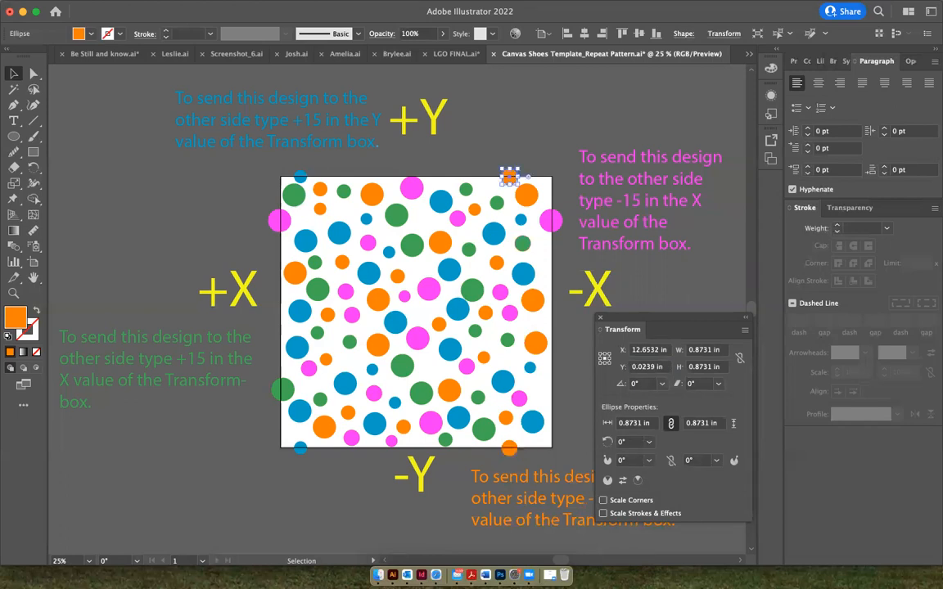
left_click(516, 122)
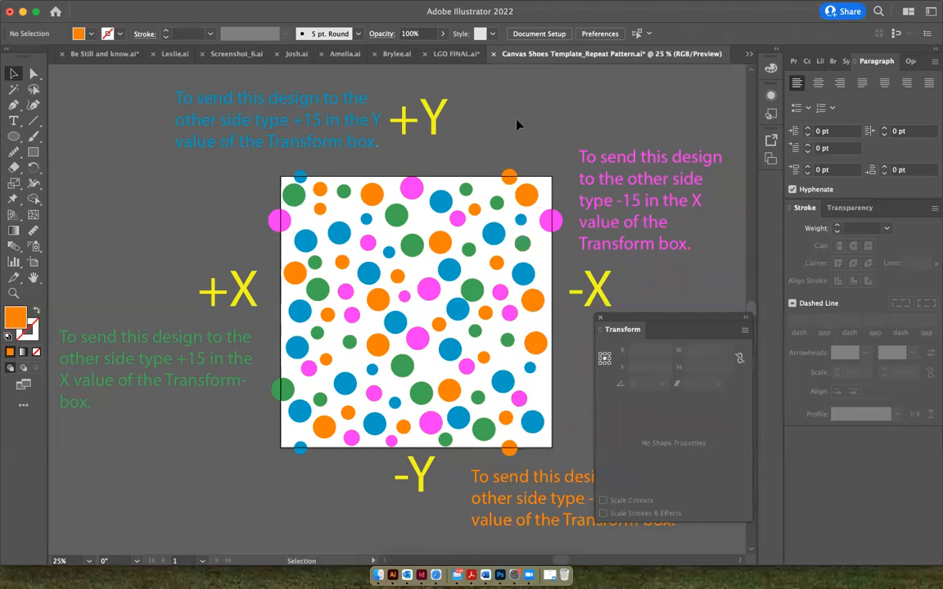
Copy the green circle overlapping the artboard's left edge and paste the duplicate in place
left_click(286, 392)
right_click(286, 392)
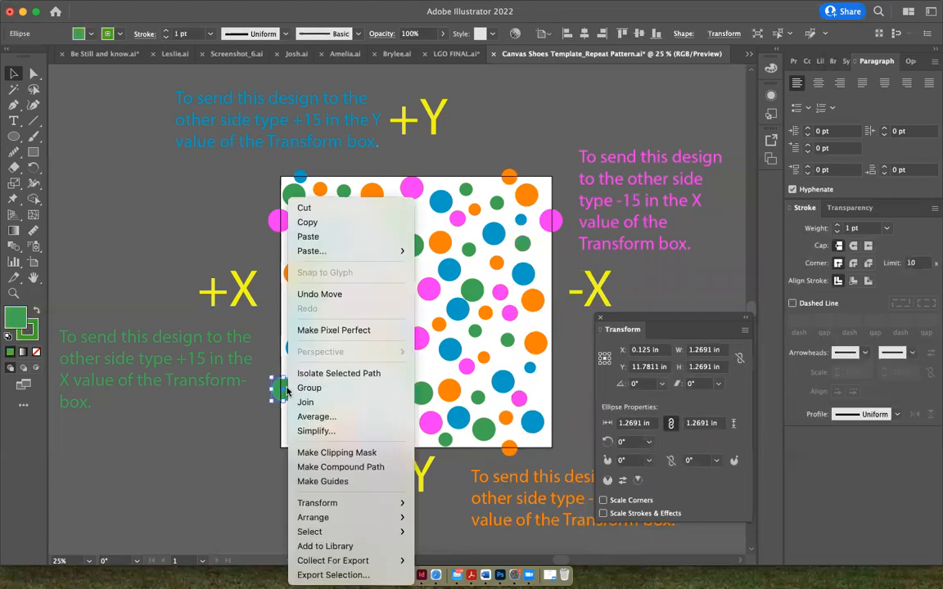
left_click(328, 227)
right_click(285, 389)
mouse_move(311, 256)
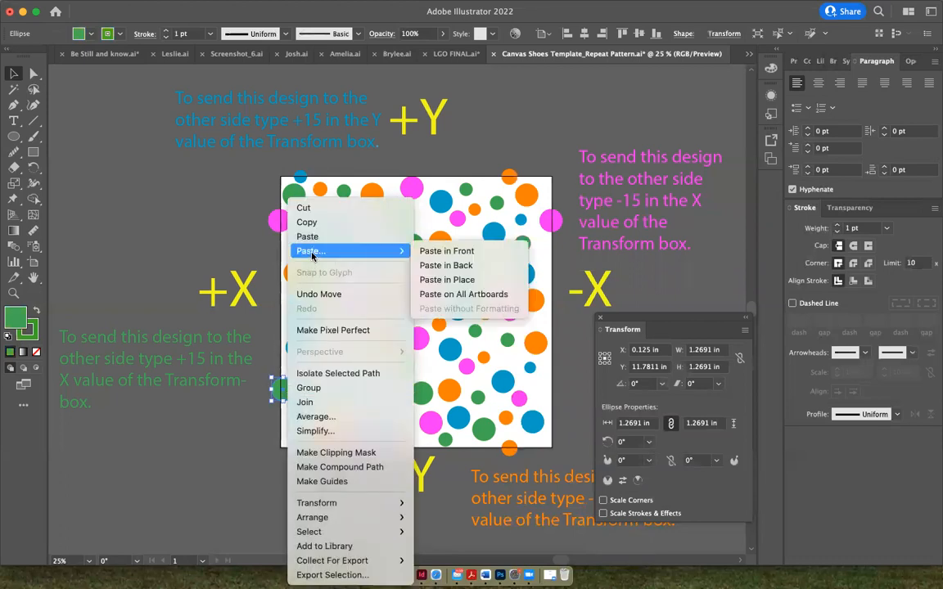
left_click(446, 279)
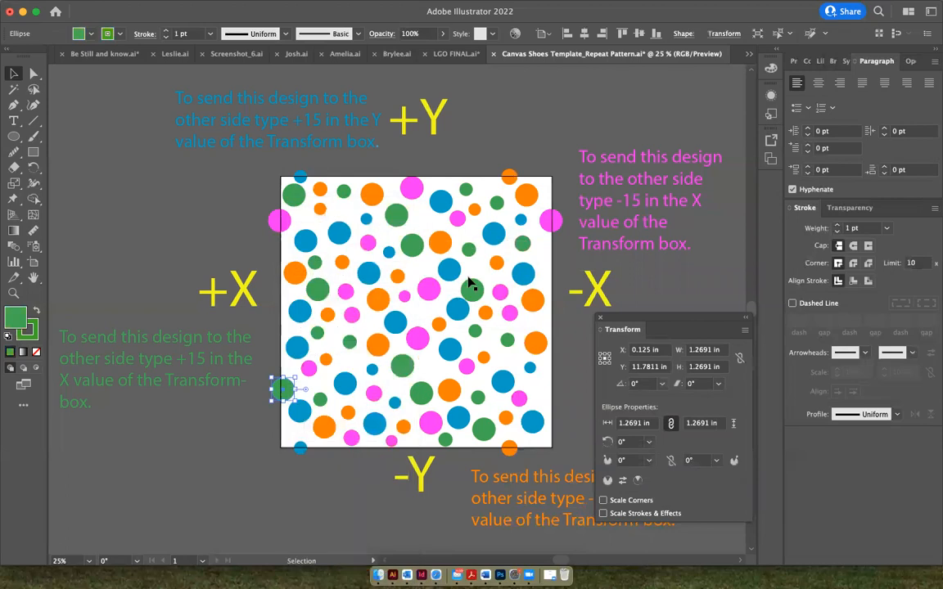
Shift the green duplicate to the artboard's right edge by adding +15 to its X transform value, then deselect it and dismiss the Transform settings
left_click(670, 350)
type("+")
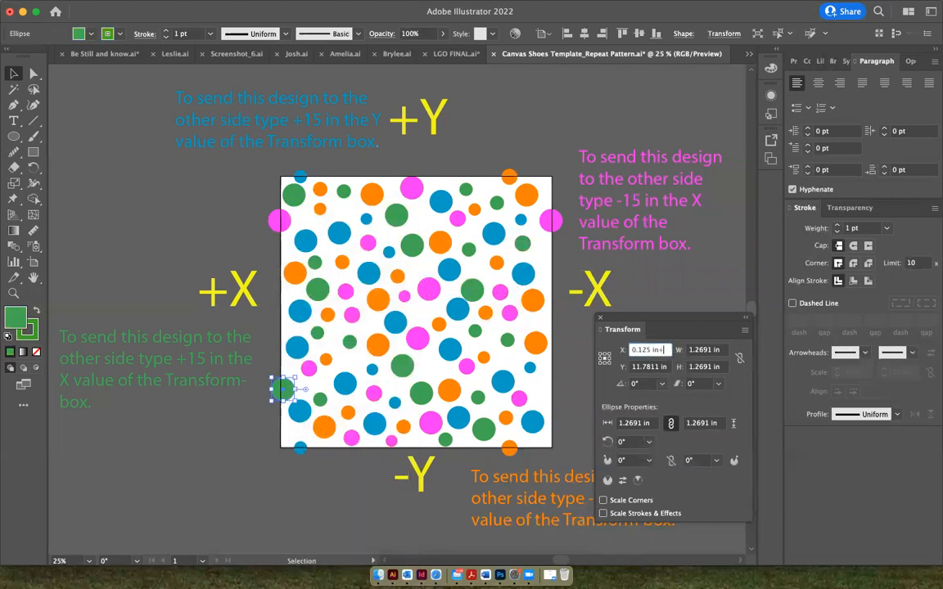
type("15")
key("Return")
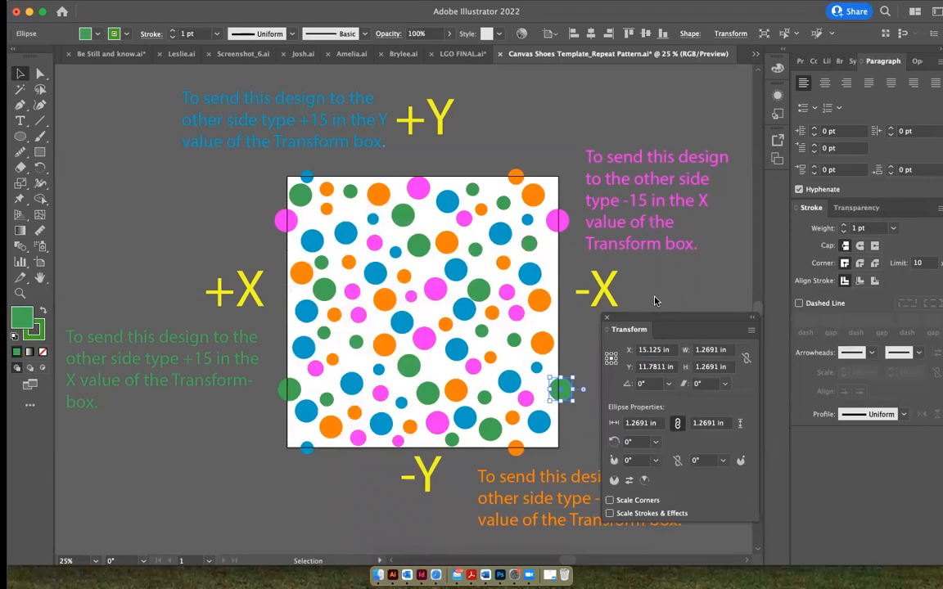
left_click(588, 266)
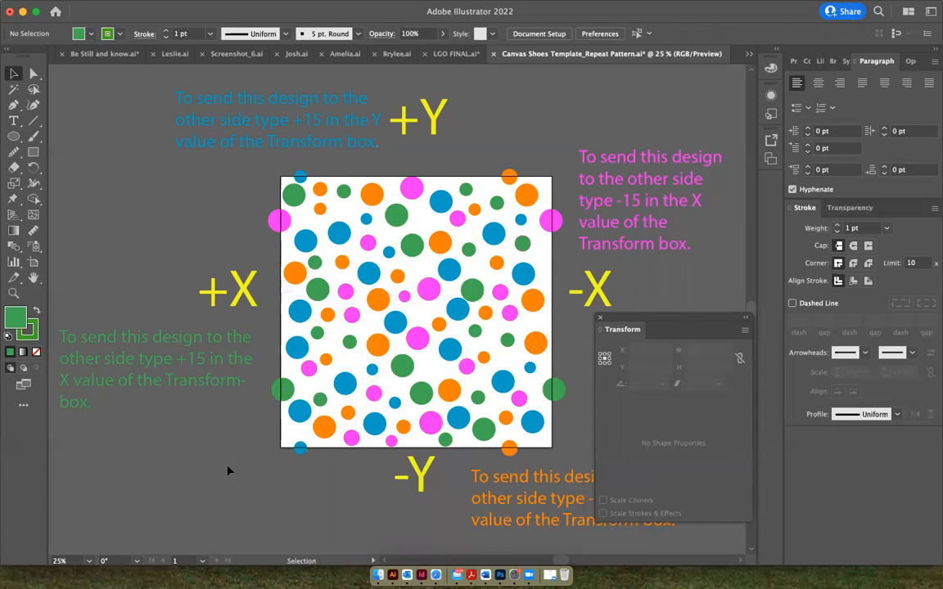
left_click(599, 320)
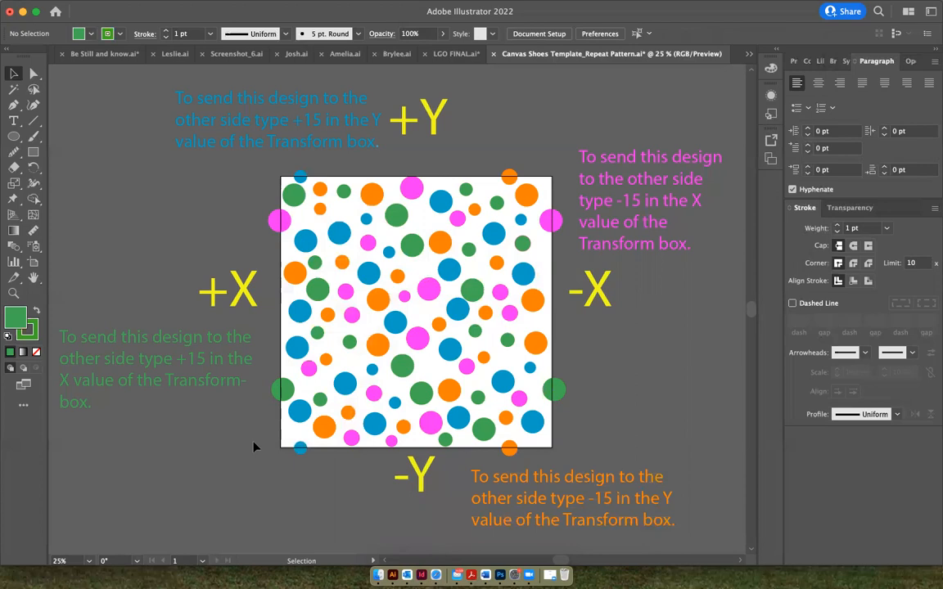
Draw a rectangle over the whole artboard, about 14.99 by 15.06 in, with a white fill and no stroke
scroll(253, 447, "right", 1)
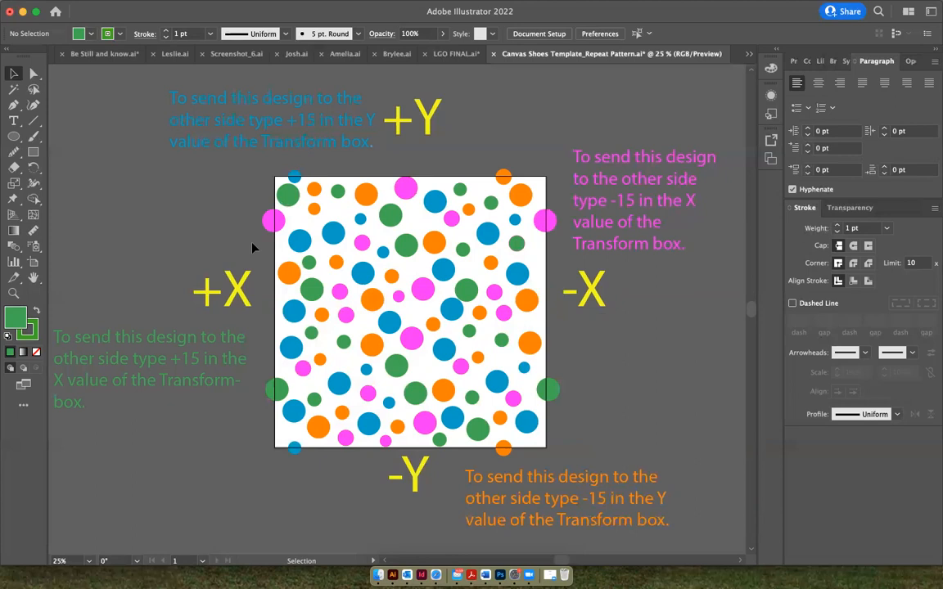
left_click(77, 34)
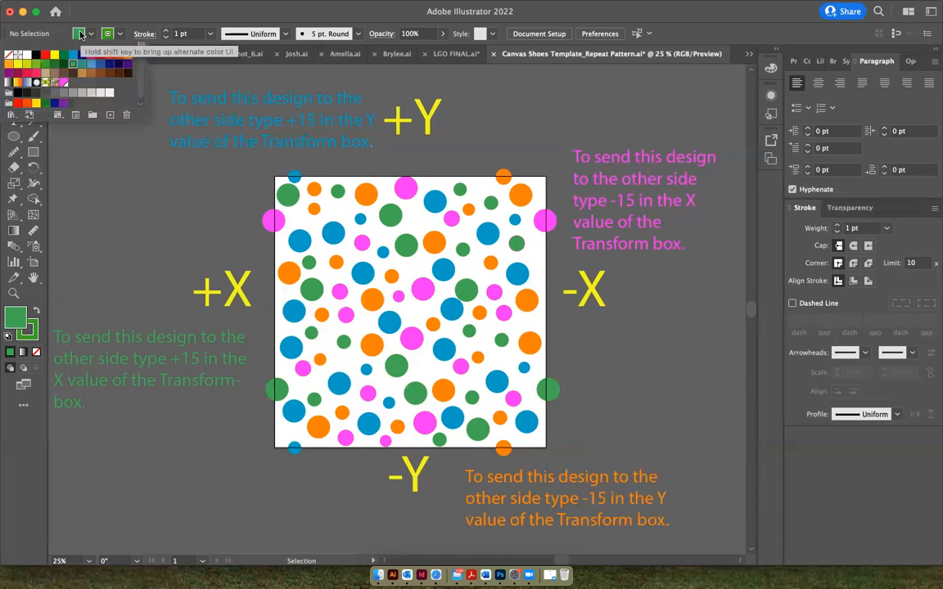
left_click(27, 55)
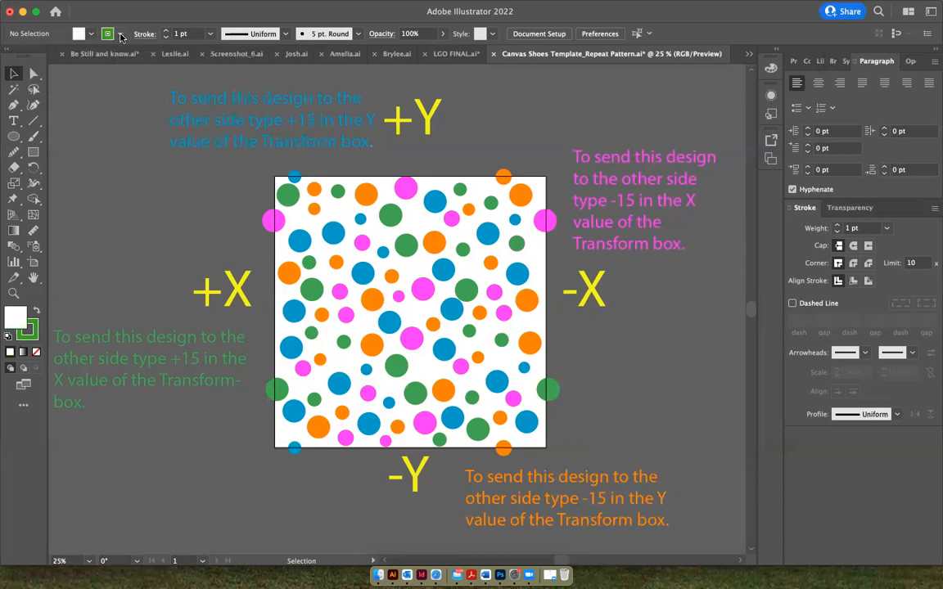
left_click(8, 55)
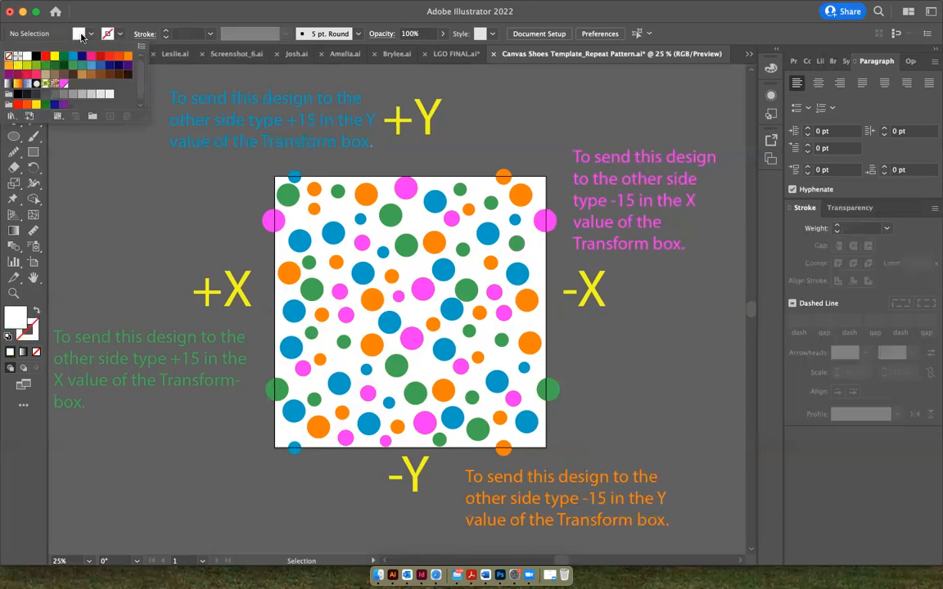
left_click(82, 36)
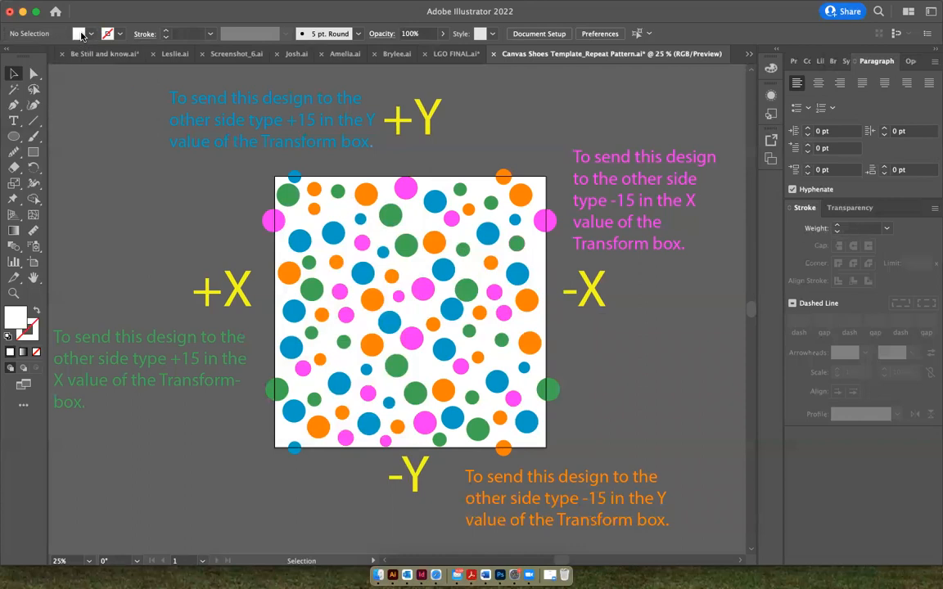
left_click(35, 153)
mouse_move(275, 174)
left_mouse_down()
mouse_move(459, 332)
mouse_move(564, 439)
mouse_move(545, 448)
left_mouse_up()
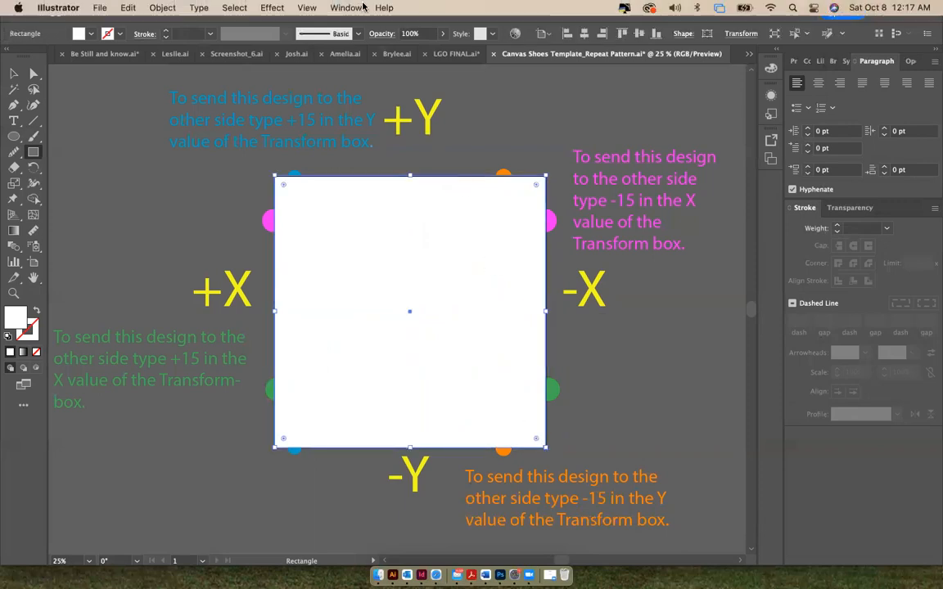
Set the white rectangle's width and height to 15 in each with the Transform values
left_click(348, 7)
scroll(368, 369, "down", 6)
mouse_move(366, 317)
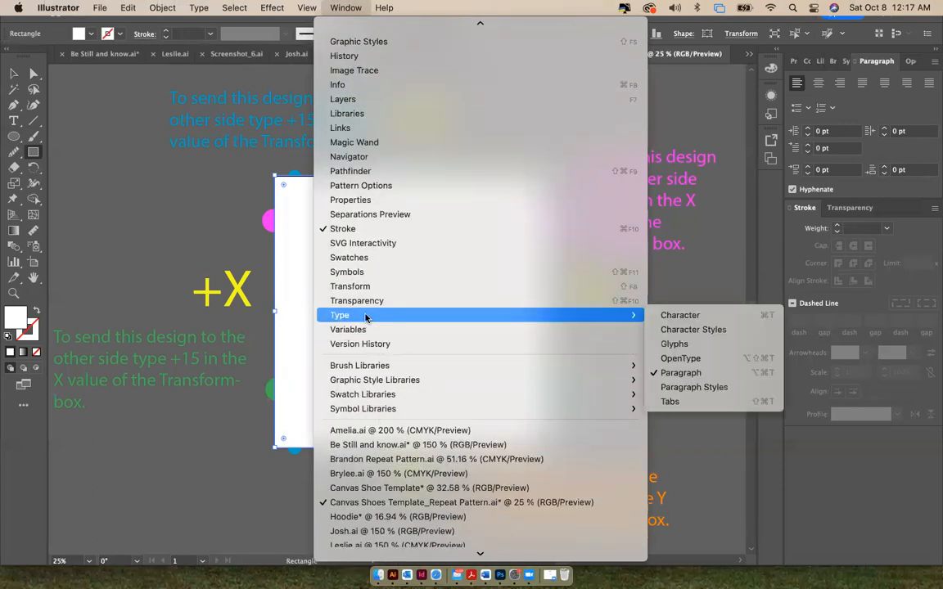
left_click(363, 288)
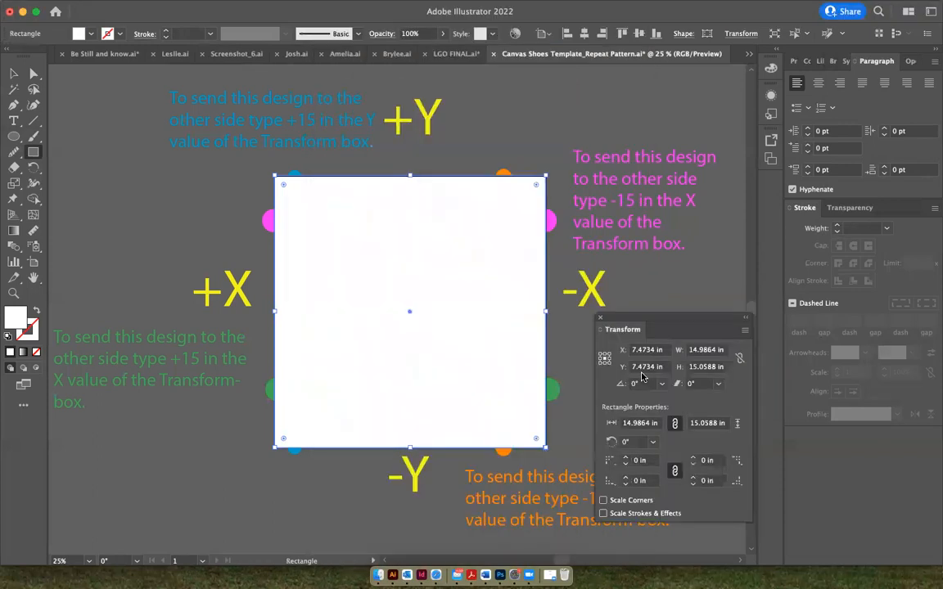
left_click(717, 351)
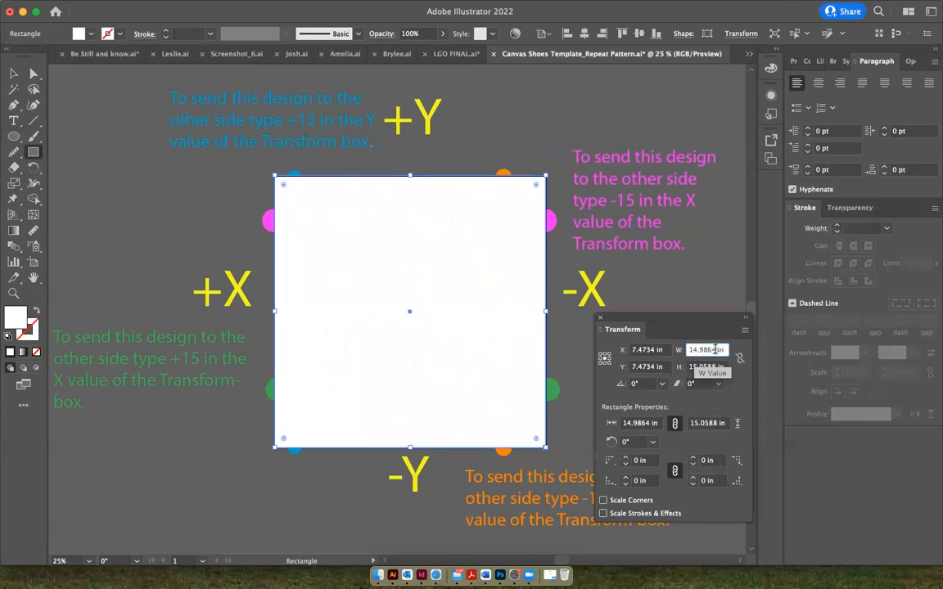
left_click_drag(717, 351, 684, 350)
type("15")
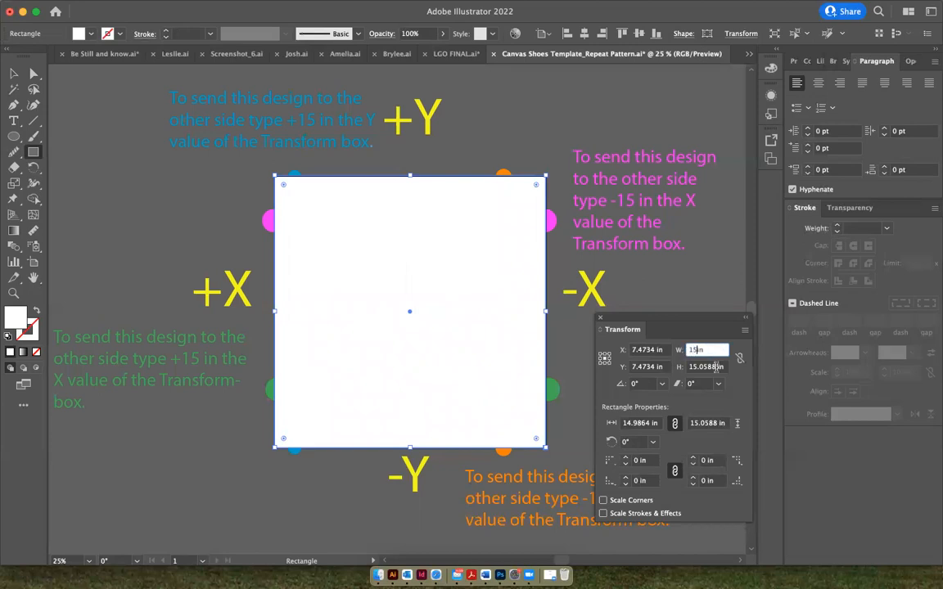
left_click(684, 367)
type("15in")
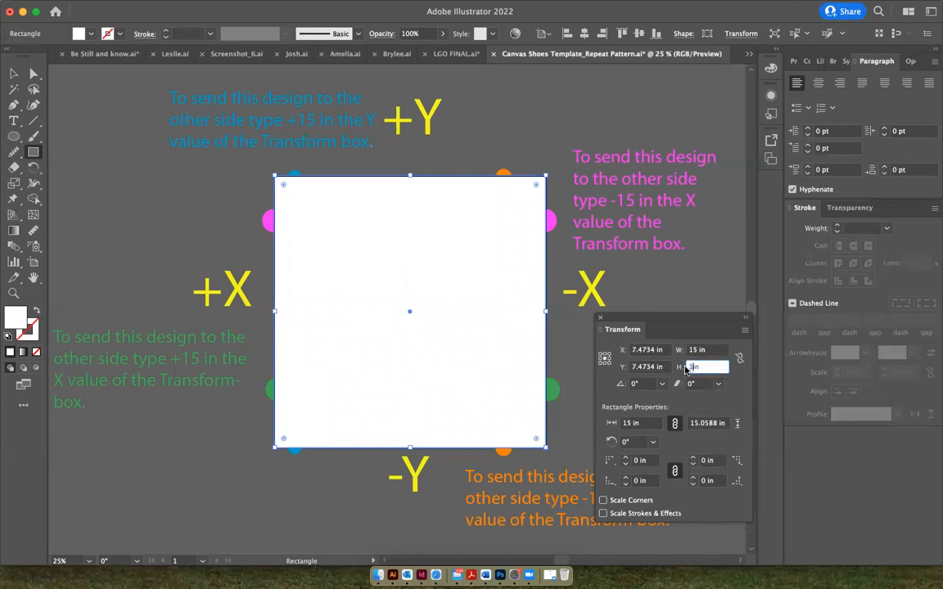
key("Return")
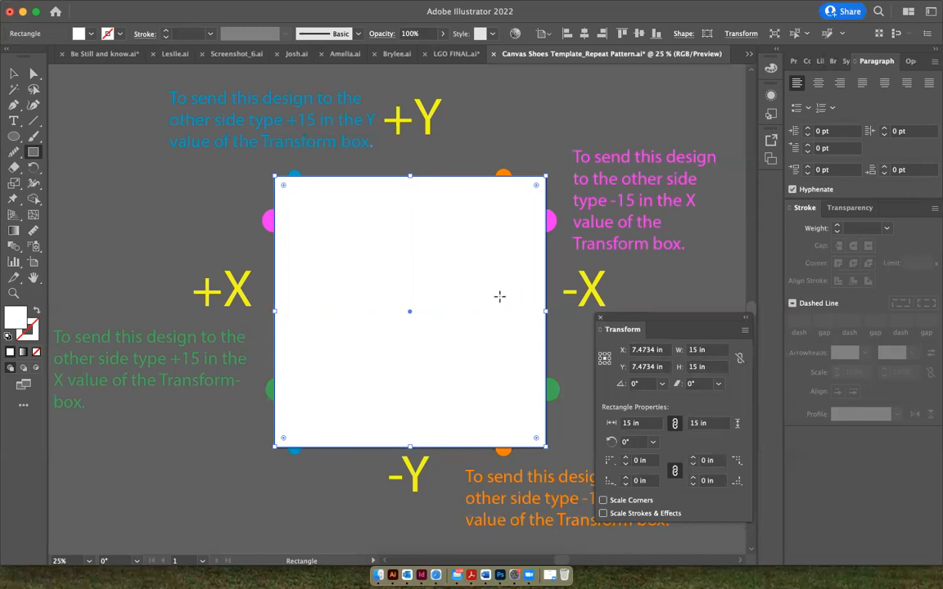
Send the white rectangle to the back, behind all the circles
left_click(18, 72)
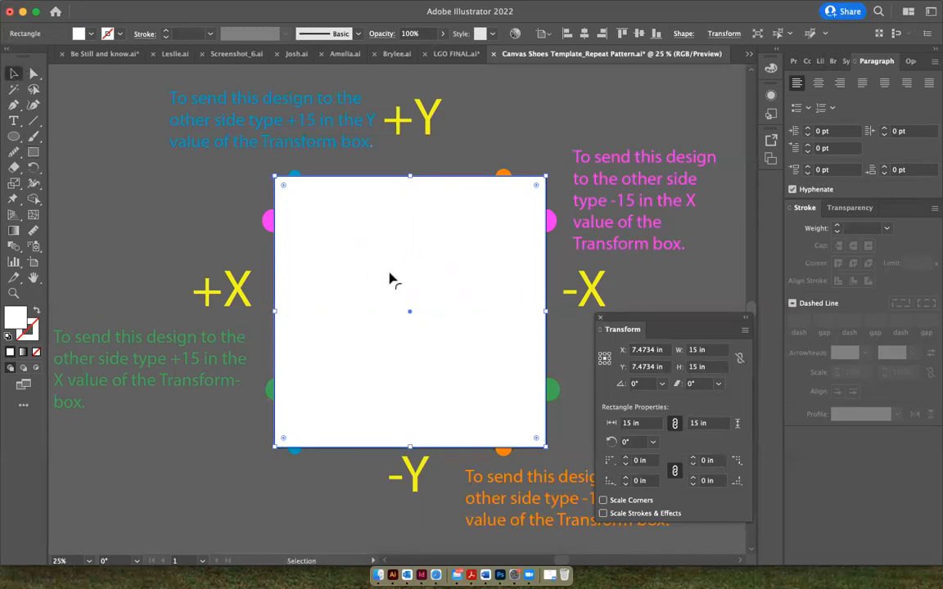
left_click(438, 156)
left_click(434, 245)
right_click(415, 268)
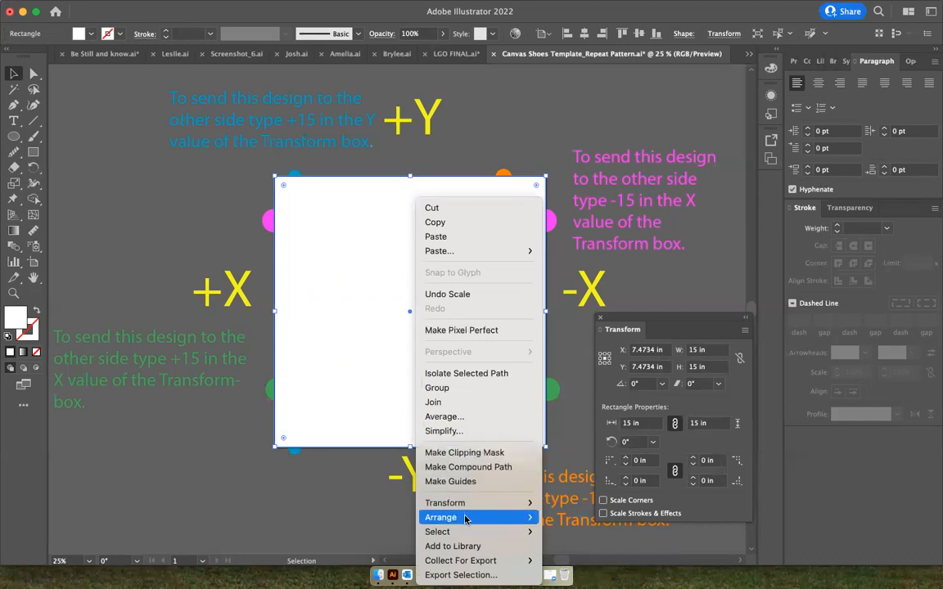
mouse_move(516, 521)
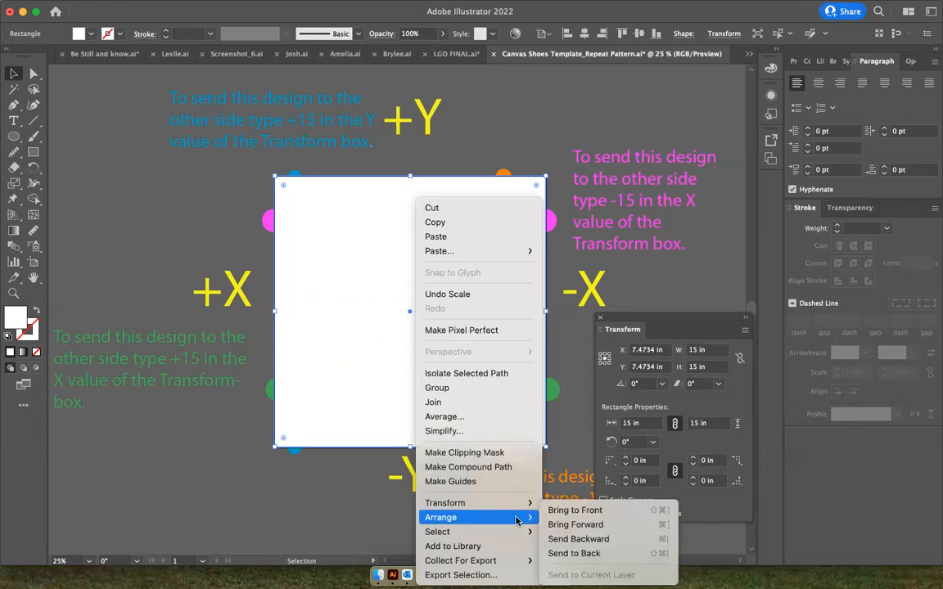
left_click(578, 554)
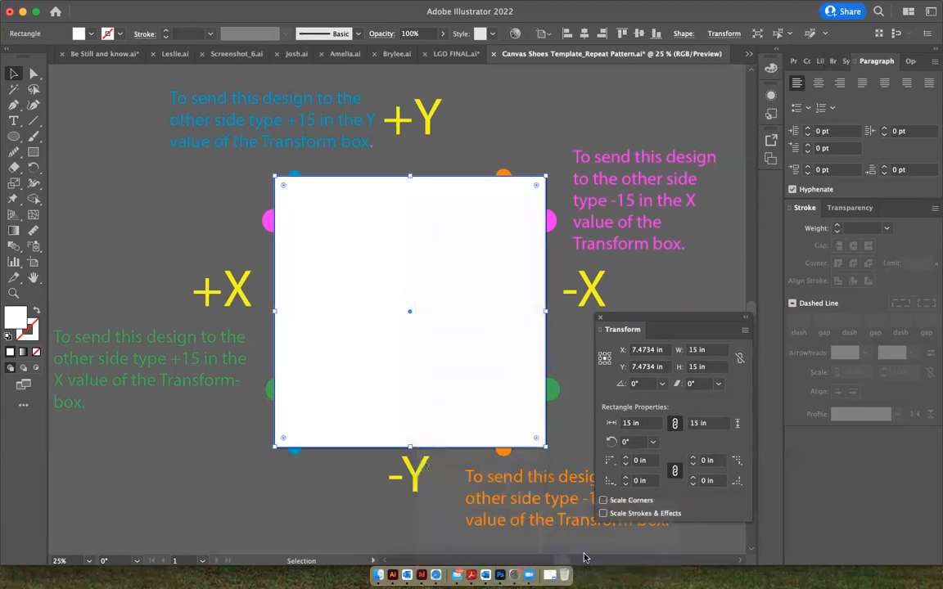
Draw a 15 by 15 in rectangle with no fill and no stroke on top of the circles, exactly covering the artboard
left_click(529, 157)
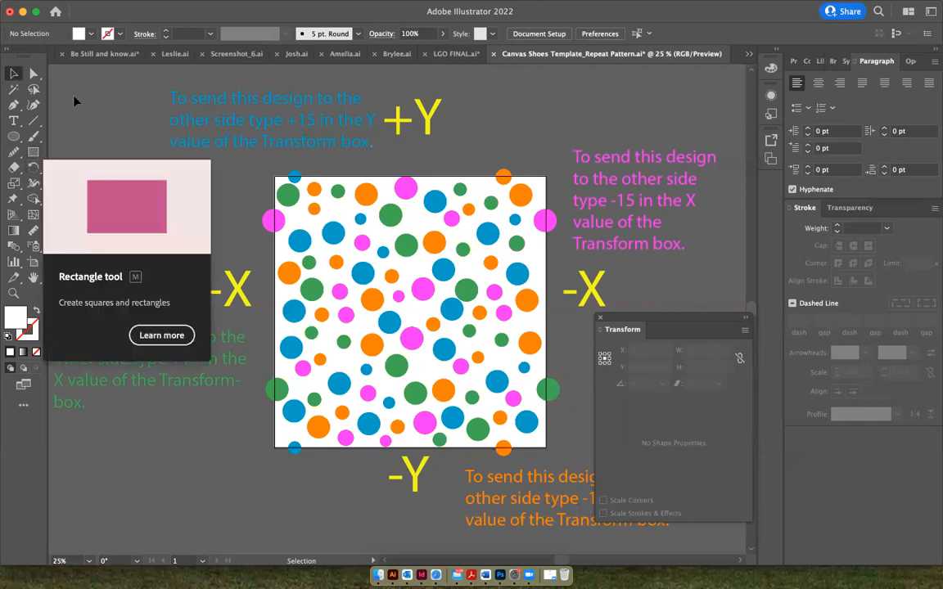
left_click(80, 33)
left_click(8, 57)
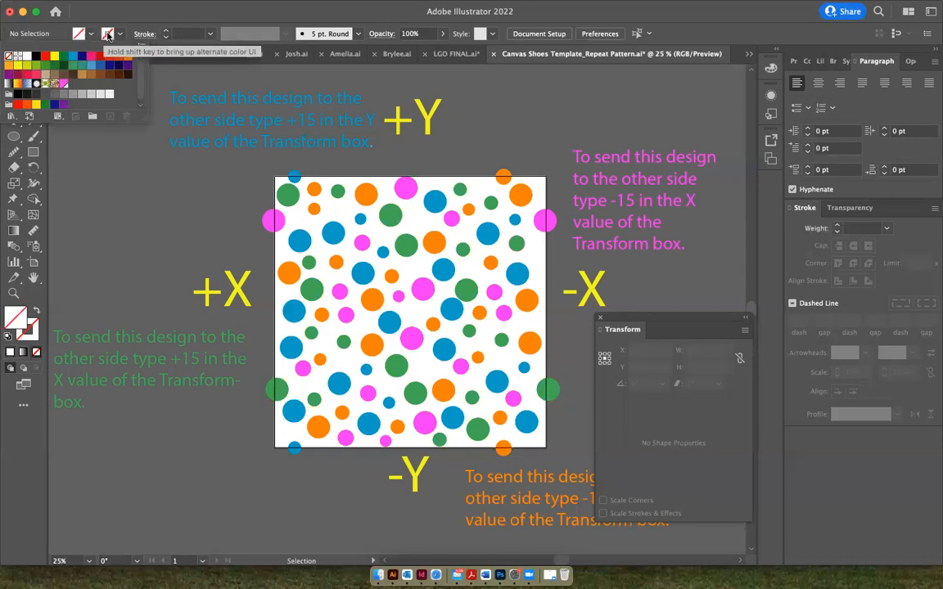
left_click(35, 156)
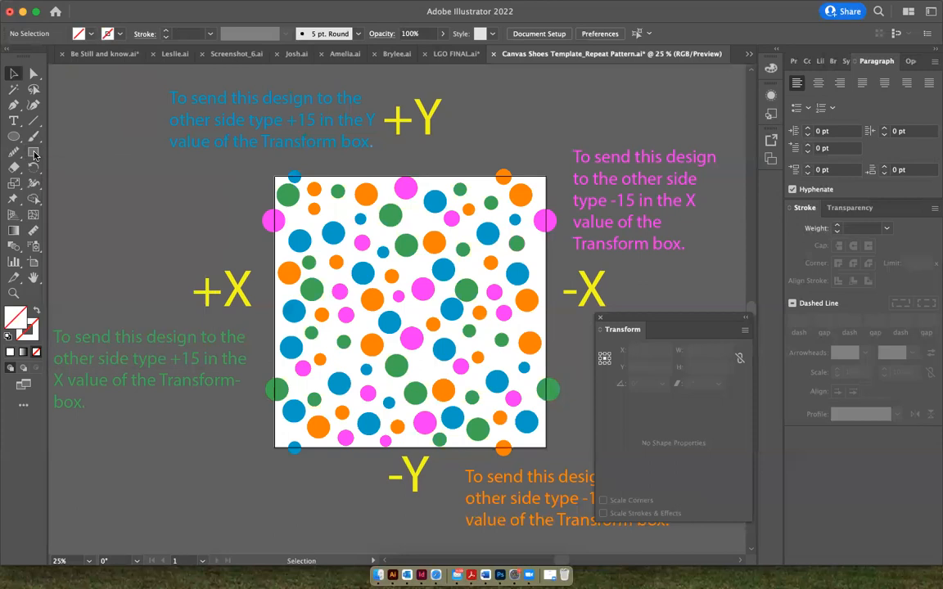
left_click(34, 154)
mouse_move(273, 175)
left_mouse_down()
mouse_move(378, 311)
mouse_move(544, 446)
left_mouse_up()
left_click(546, 447)
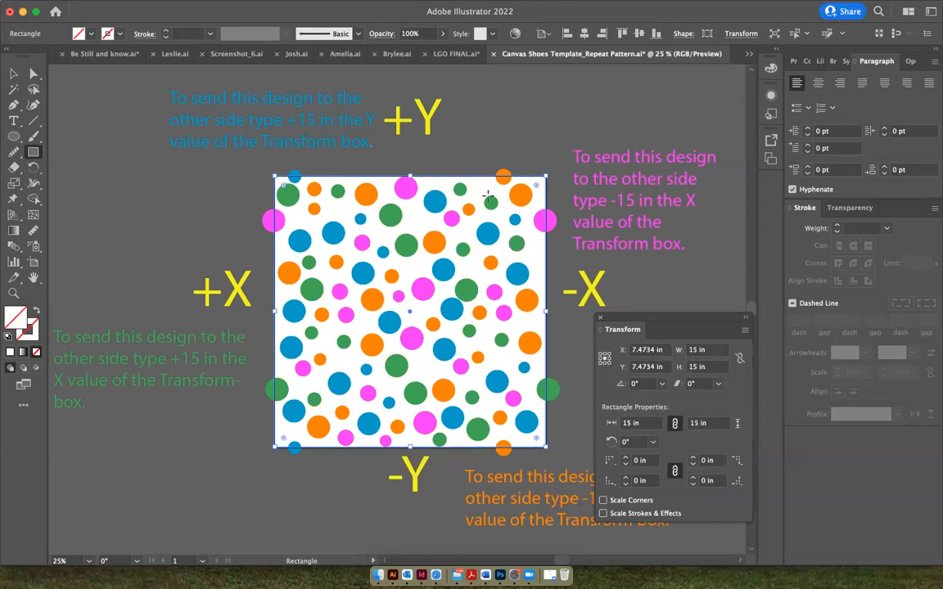
left_click(13, 74)
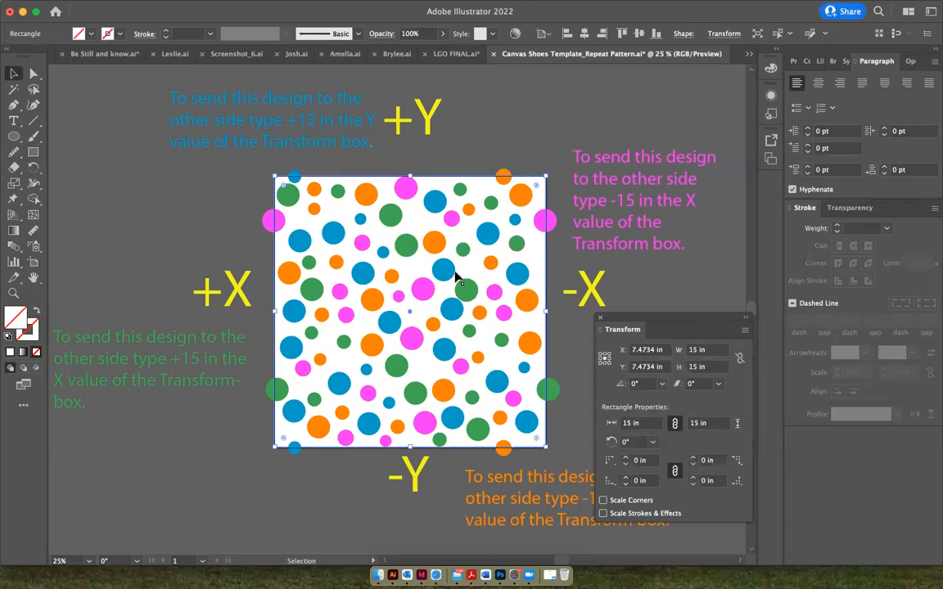
Select all the circles and both rectangles and make a clipping mask that trims the pattern to the artboard square
left_click(346, 147)
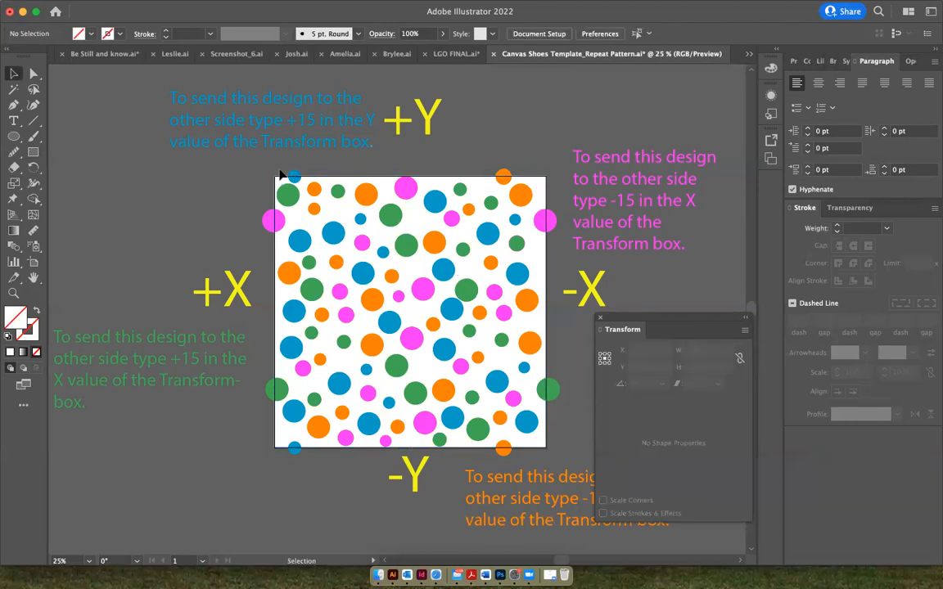
left_click_drag(270, 172, 548, 447)
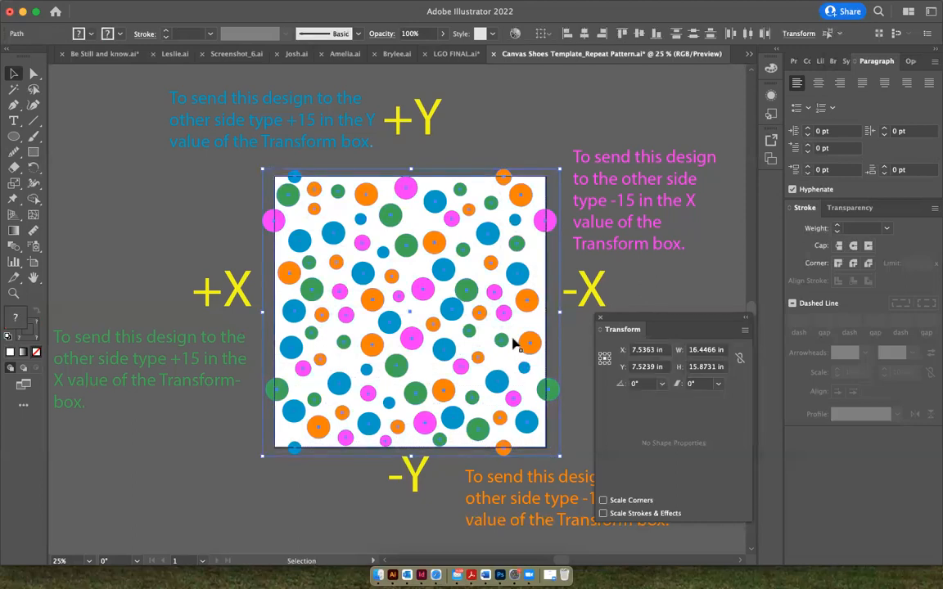
right_click(417, 243)
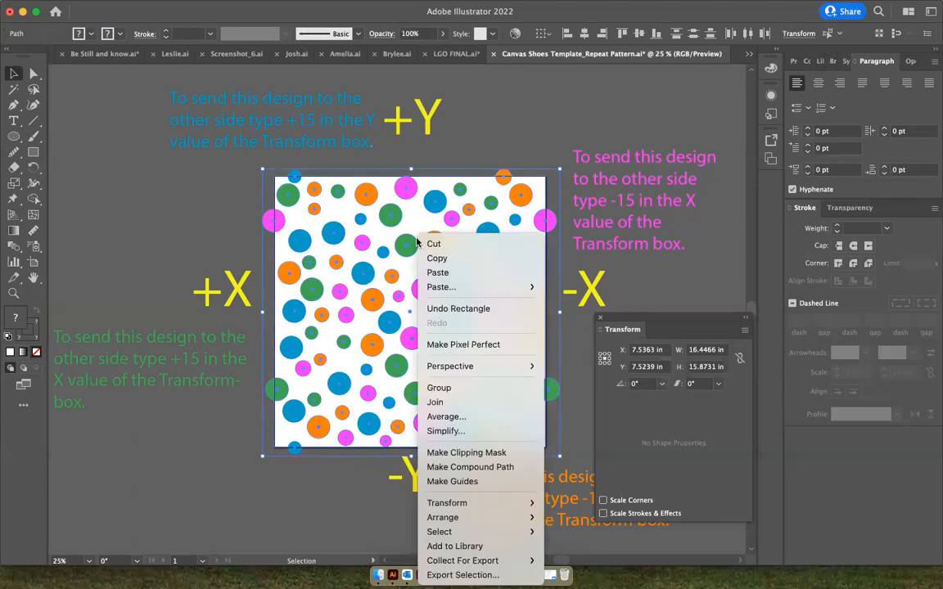
left_click(451, 454)
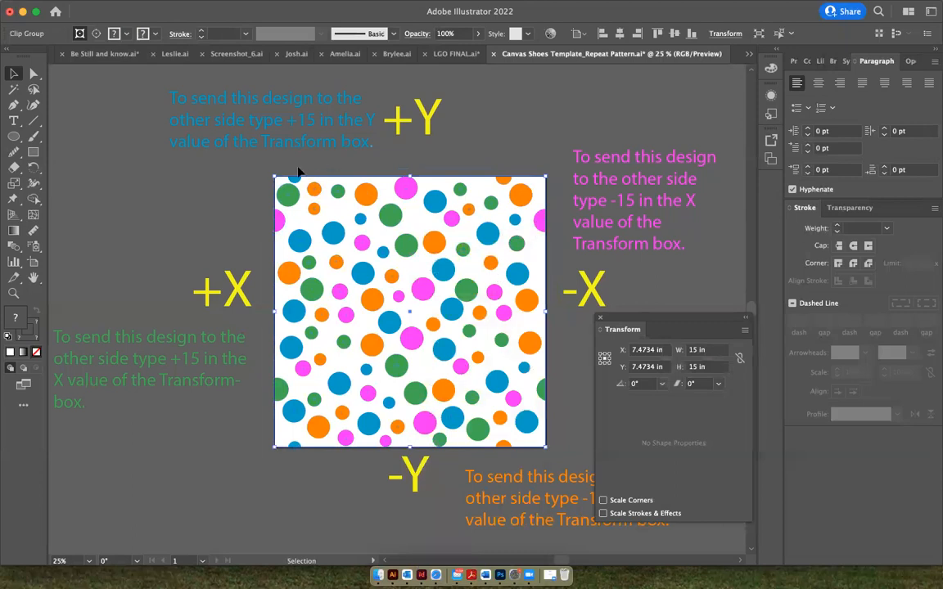
Dismiss the Transform settings, then duplicate the clipped pattern tile and place the copy flush against the original's right edge
scroll(383, 246, "right", 5)
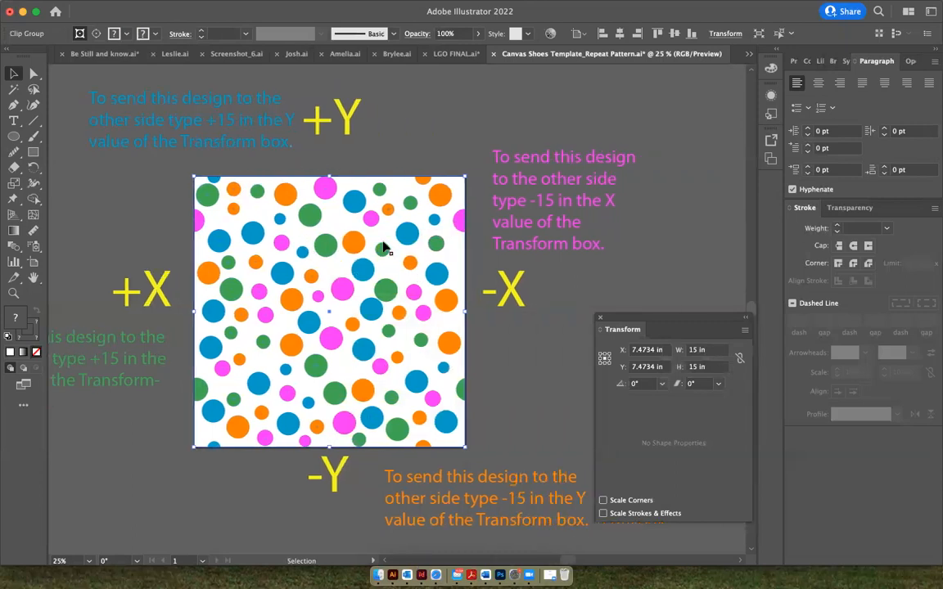
scroll(383, 246, "down", 2)
scroll(385, 246, "right", 2)
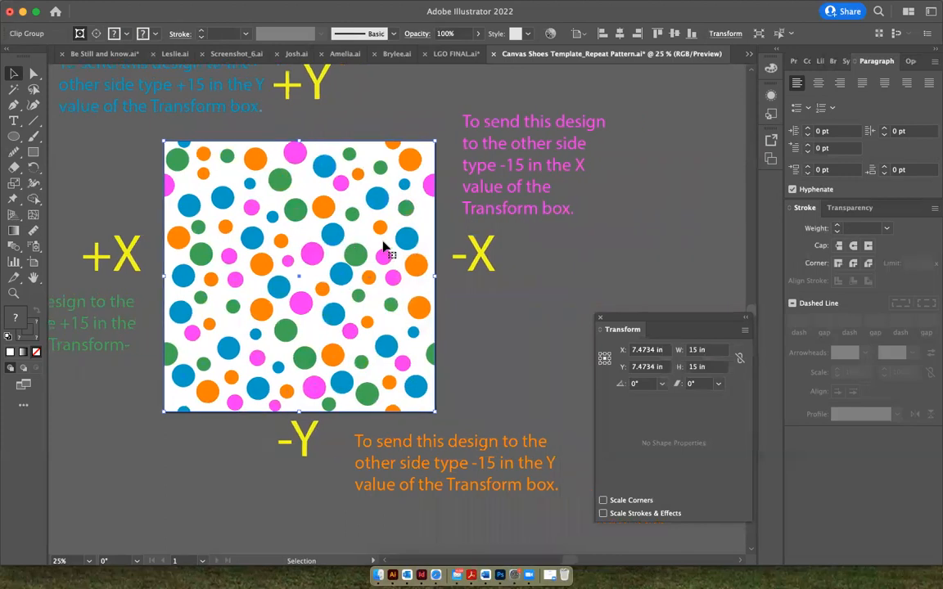
left_click(600, 317)
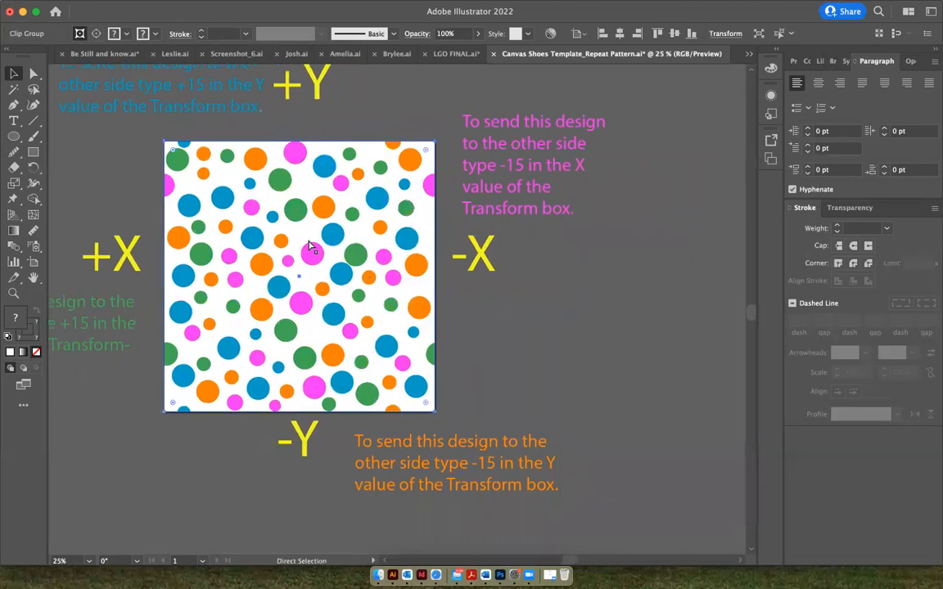
key("super+c")
key("super+v")
left_click_drag(367, 250, 546, 221)
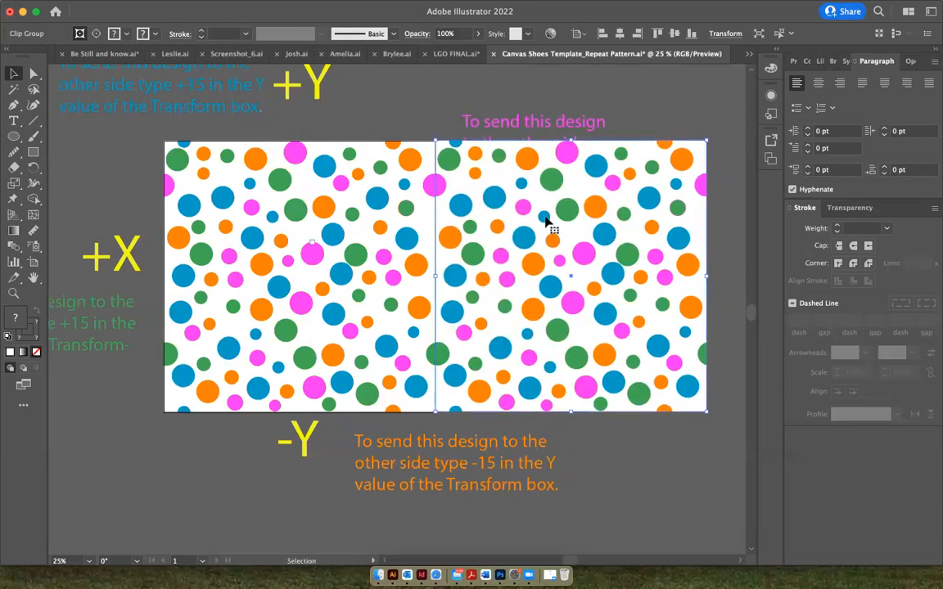
left_click(422, 122)
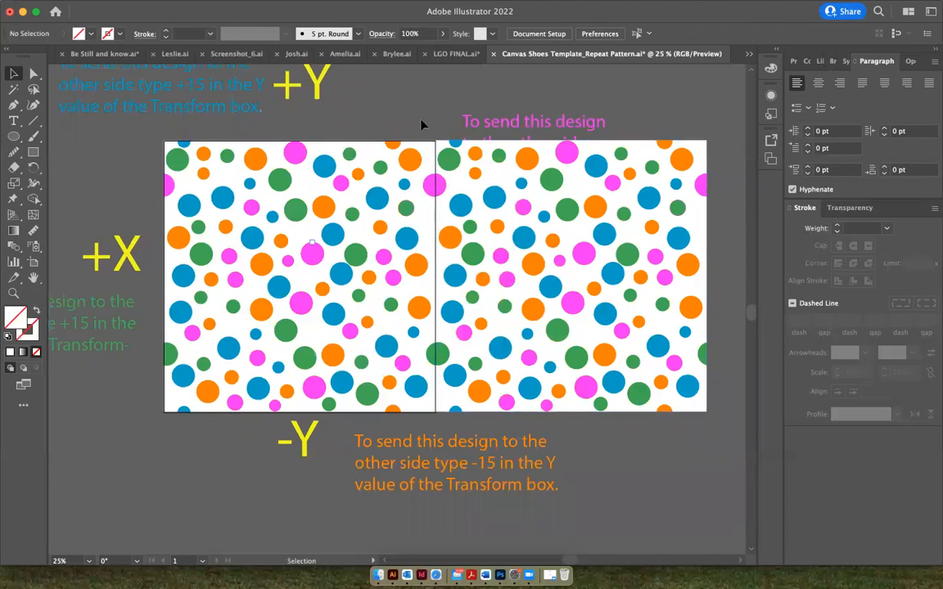
Align the copied tile's top edge to the artboard, using Align to Artboard
left_click_drag(435, 129, 636, 320)
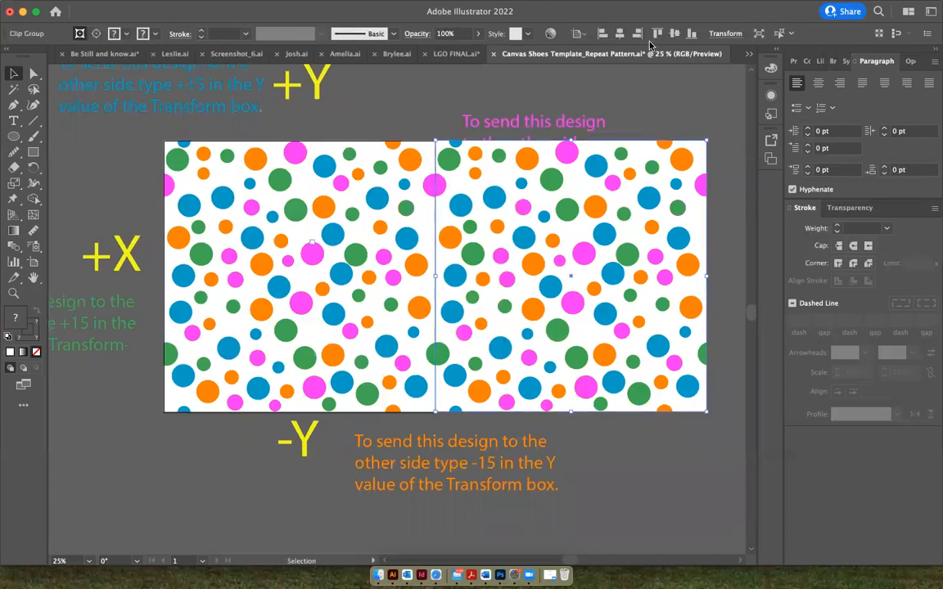
left_click(582, 35)
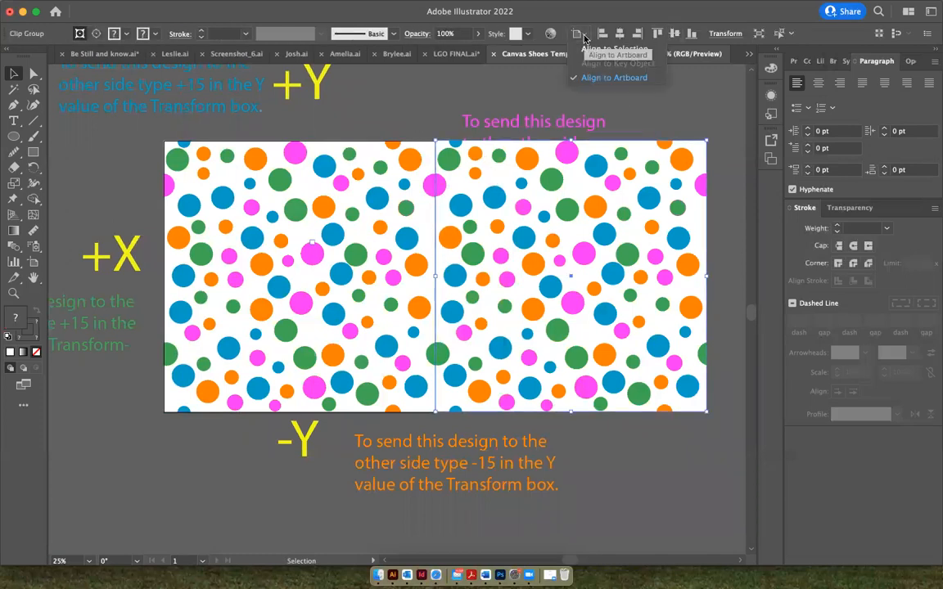
left_click(596, 77)
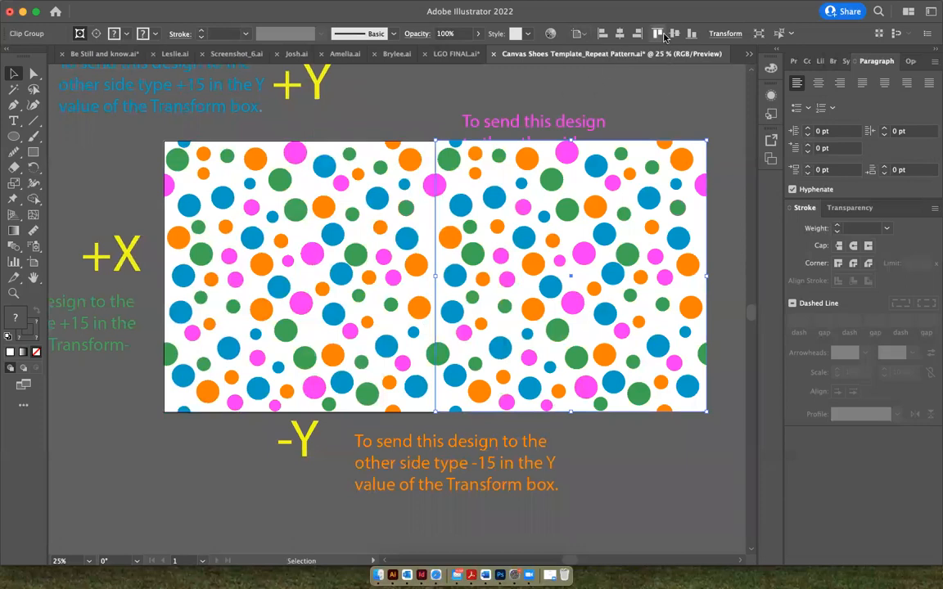
left_click(655, 112)
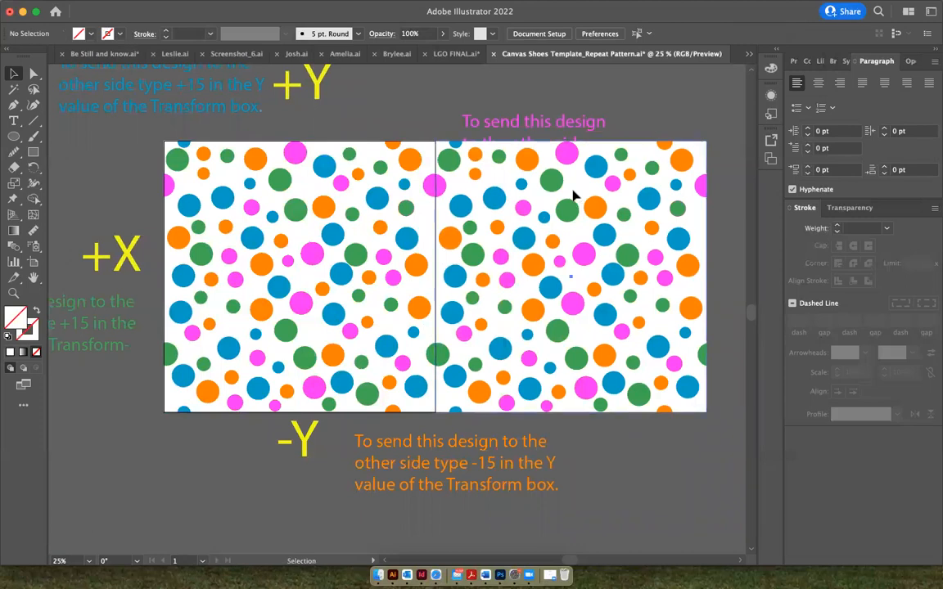
Nudge the copied tile slightly left to close the seam with the original, then deselect it
left_click(573, 197)
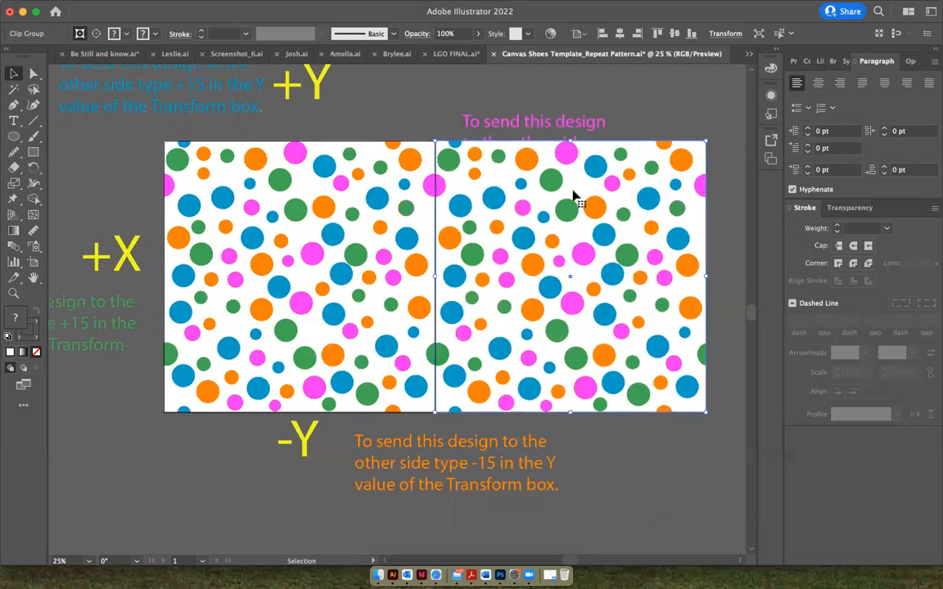
left_click(374, 91)
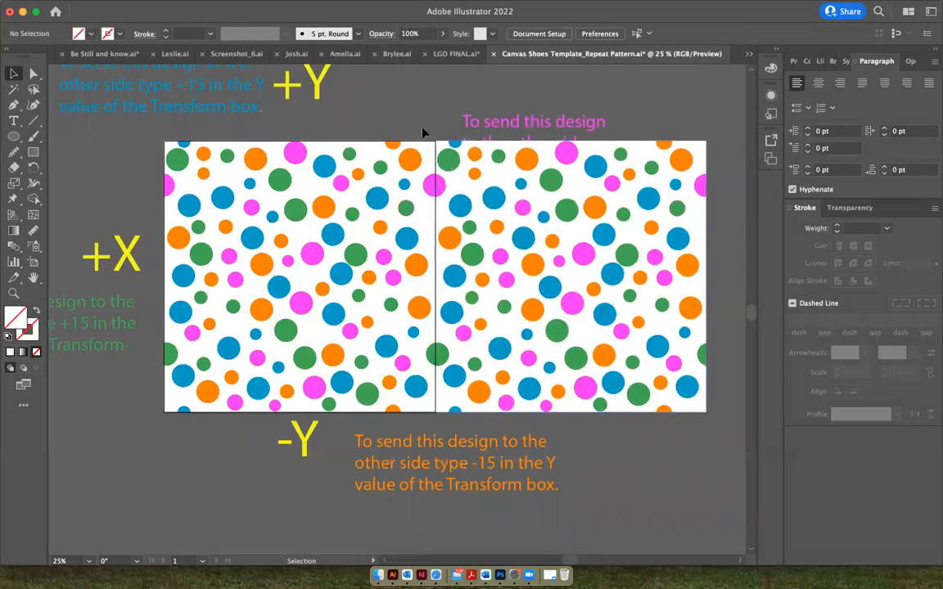
left_click(533, 268)
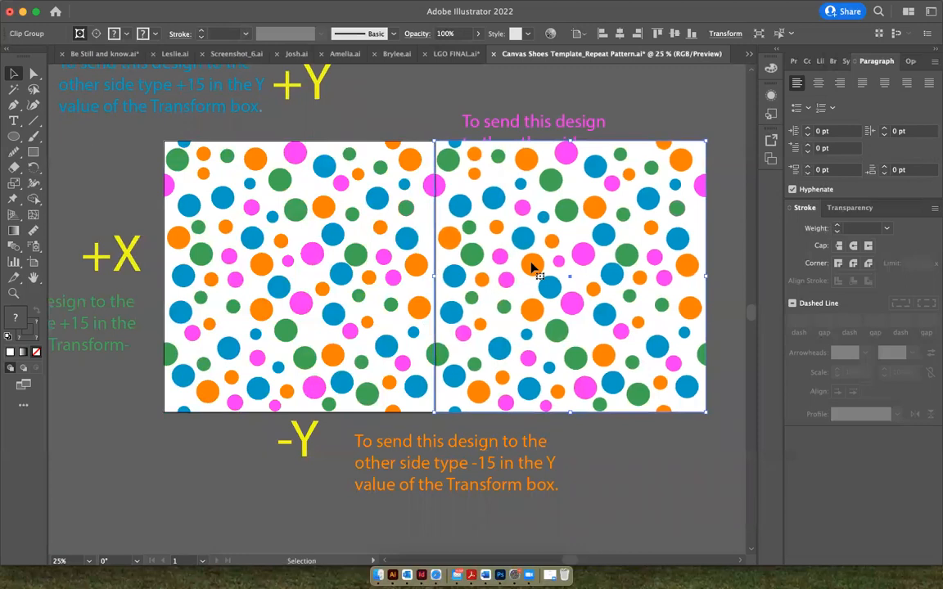
left_click(433, 121)
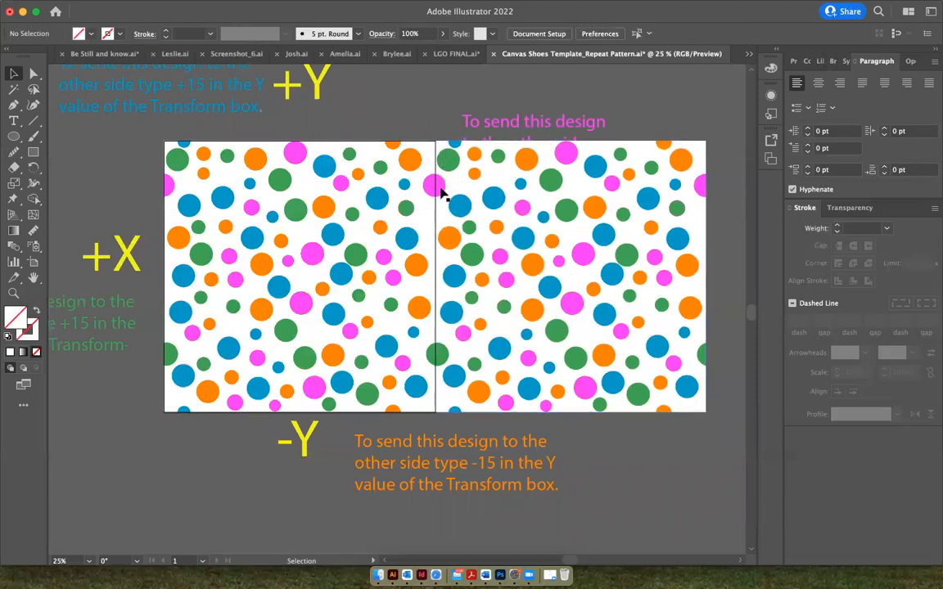
Paste another copy of the pattern tile and place it directly below the original, flush with its bottom edge
scroll(421, 118, "down", 5)
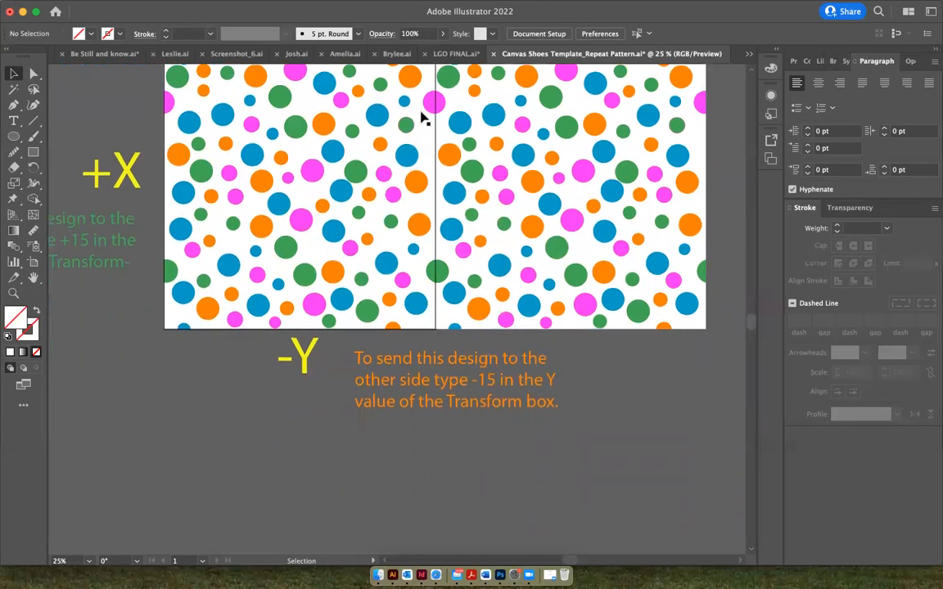
scroll(425, 119, "right", 5)
key("a")
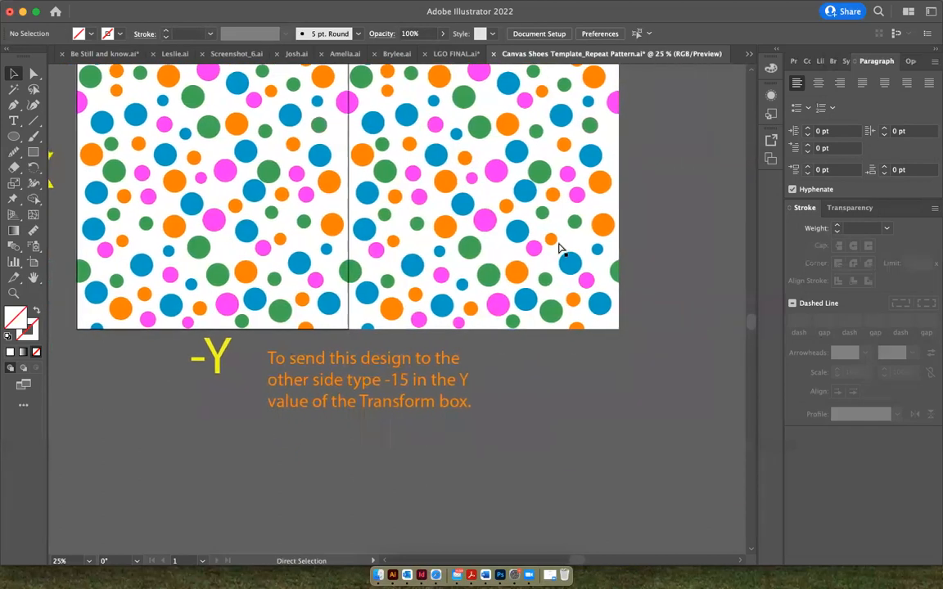
key("super+v")
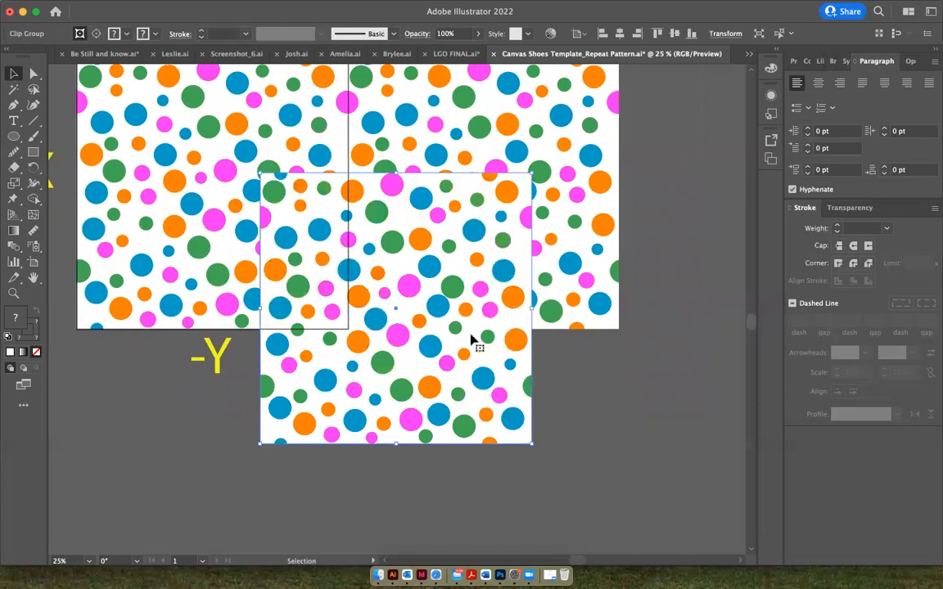
left_click_drag(460, 339, 277, 492)
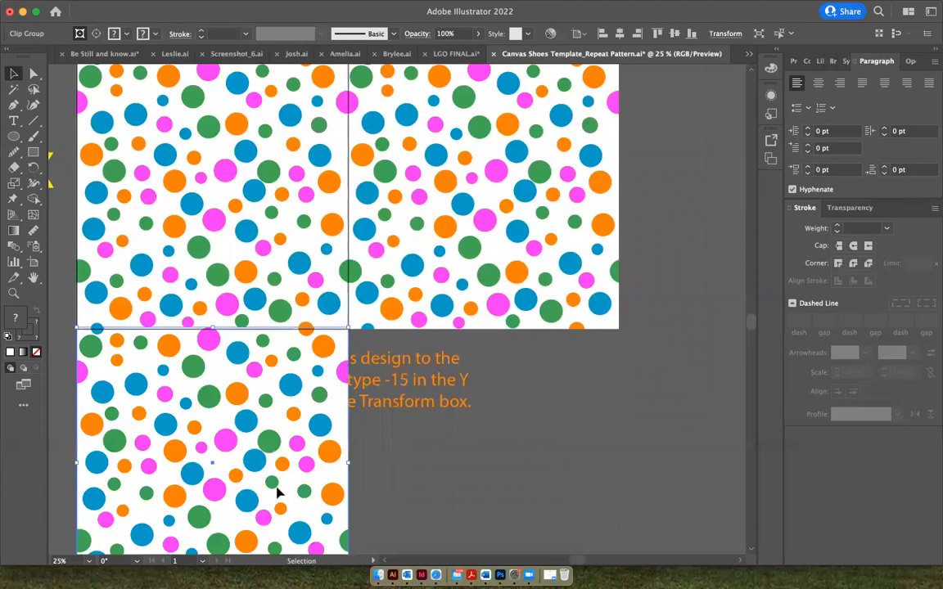
left_click(380, 484)
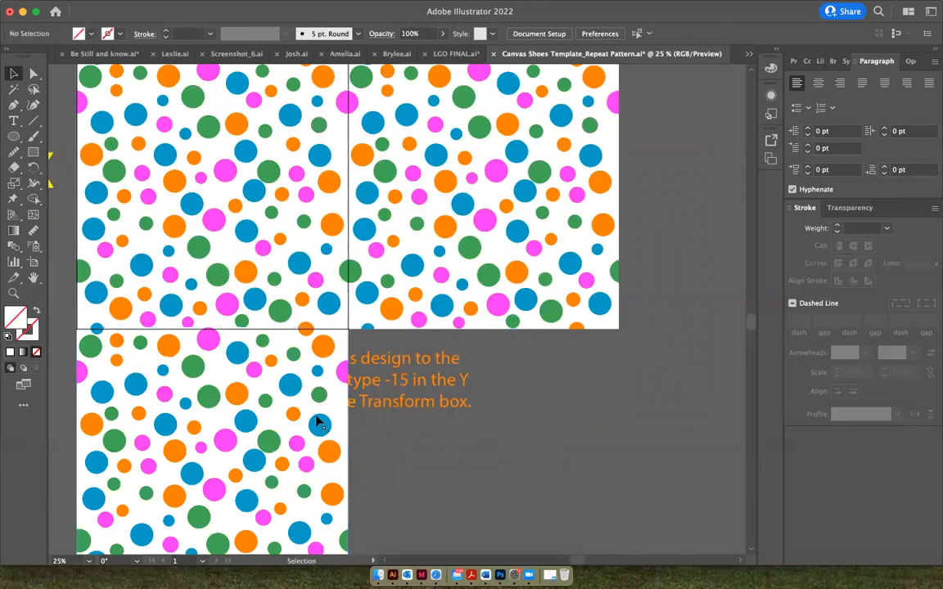
Add a fourth copy of the tile in the empty lower-right corner to complete a two-by-two grid
left_click_drag(320, 424, 448, 530)
key("super+z")
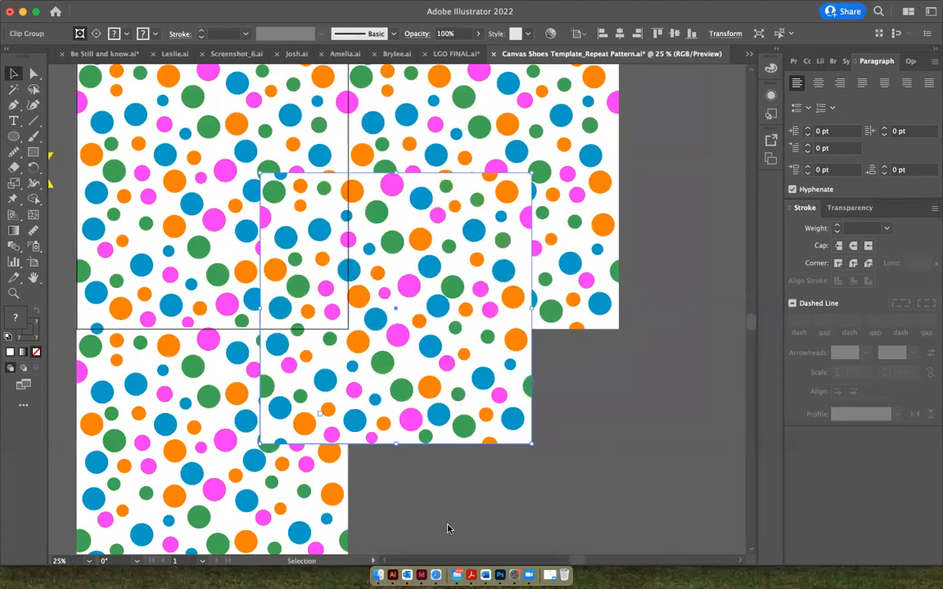
key("super+minus")
key("super+minus")
key("super+minus")
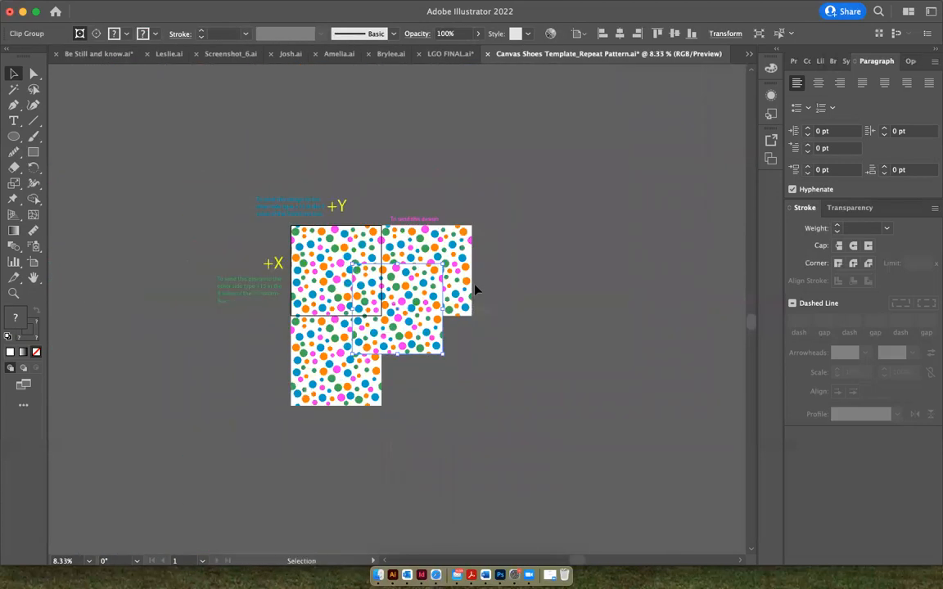
left_click_drag(416, 324, 442, 378)
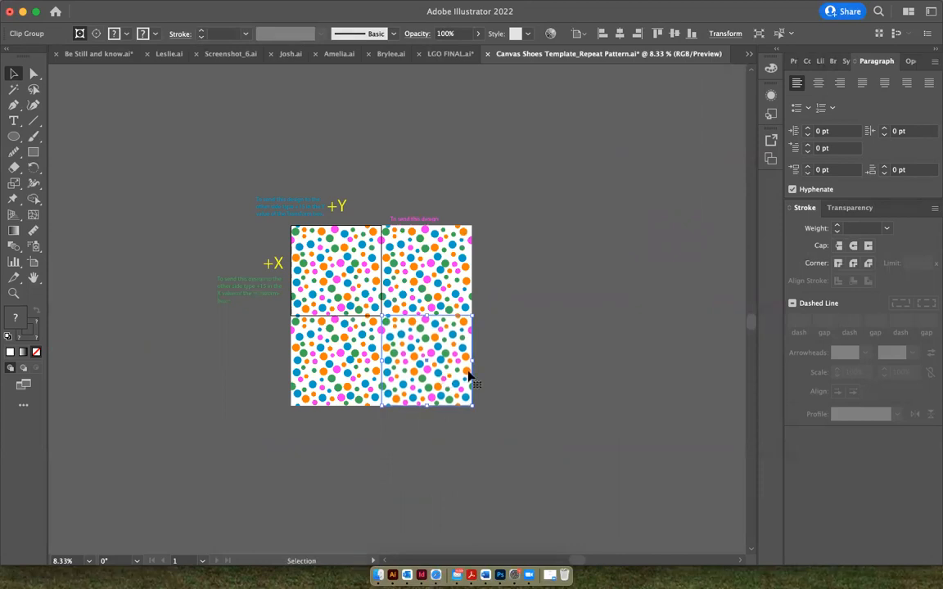
left_click(502, 374)
Duplicate pairs of tiles to extend the repeat into a grid four tiles wide and three tiles high
left_click_drag(379, 370, 440, 380)
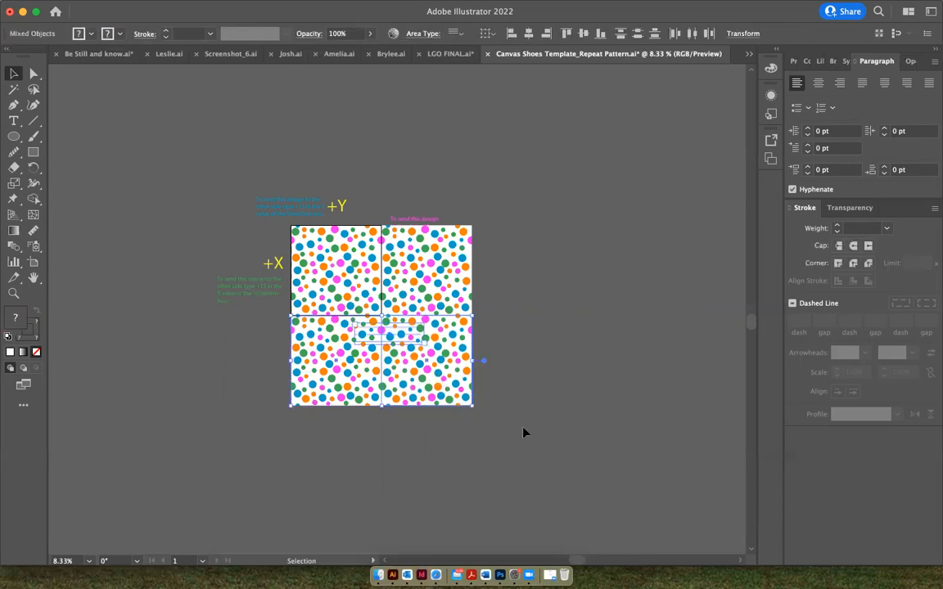
left_click(524, 431)
left_click(365, 394)
left_click(432, 400, "shift")
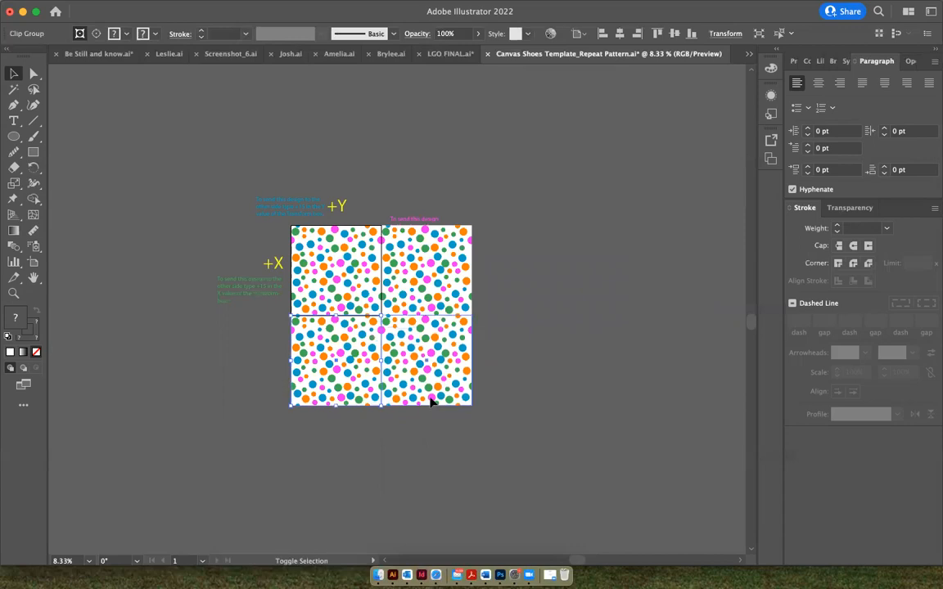
left_click_drag(426, 382, 608, 473, "alt")
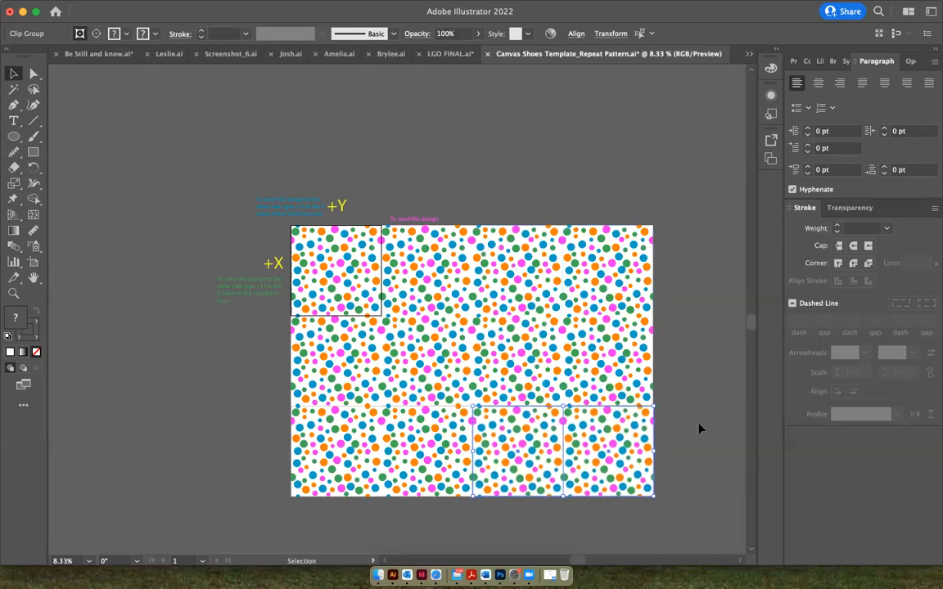
left_click(700, 428)
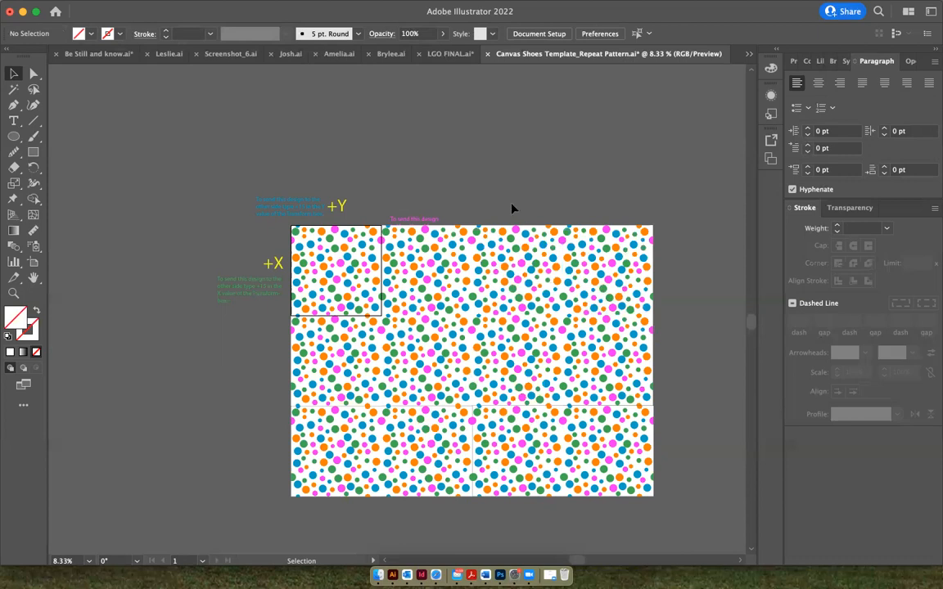
key("super+equal")
key("super+equal")
key("super+equal")
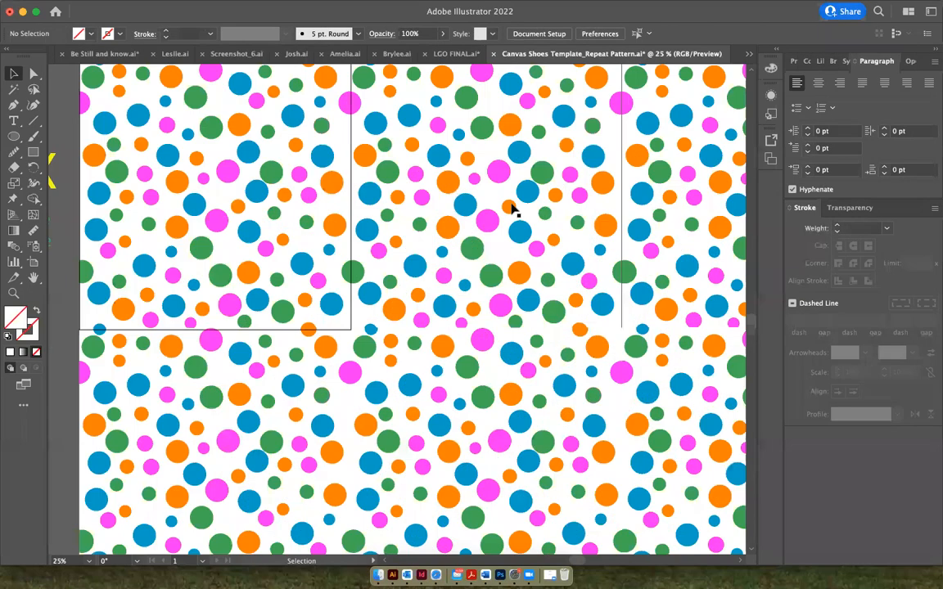
Move all the tiled test copies off the artboard, leaving only the original pattern tile in place, and deselect them
key("super+minus")
key("super+minus")
key("super+minus")
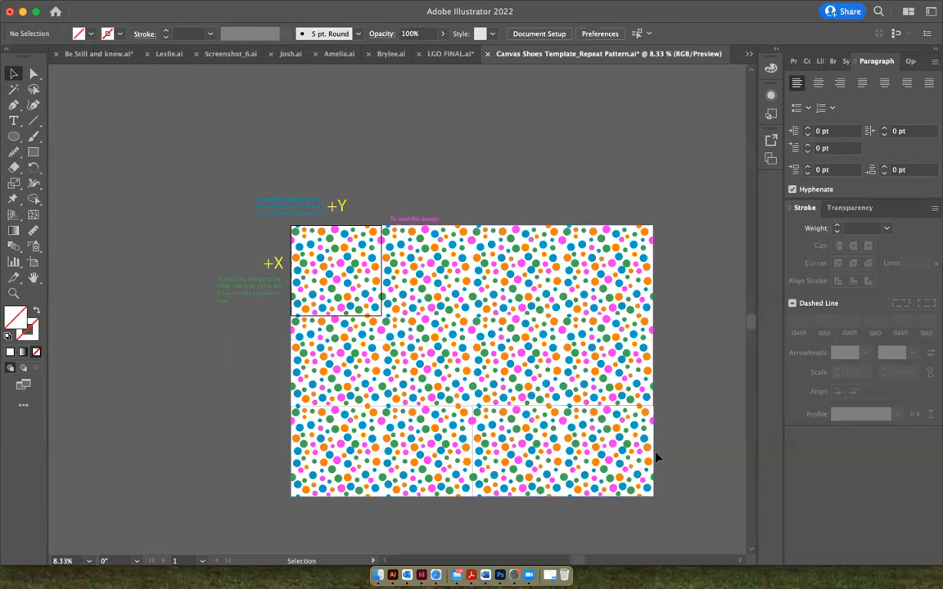
key("super+a")
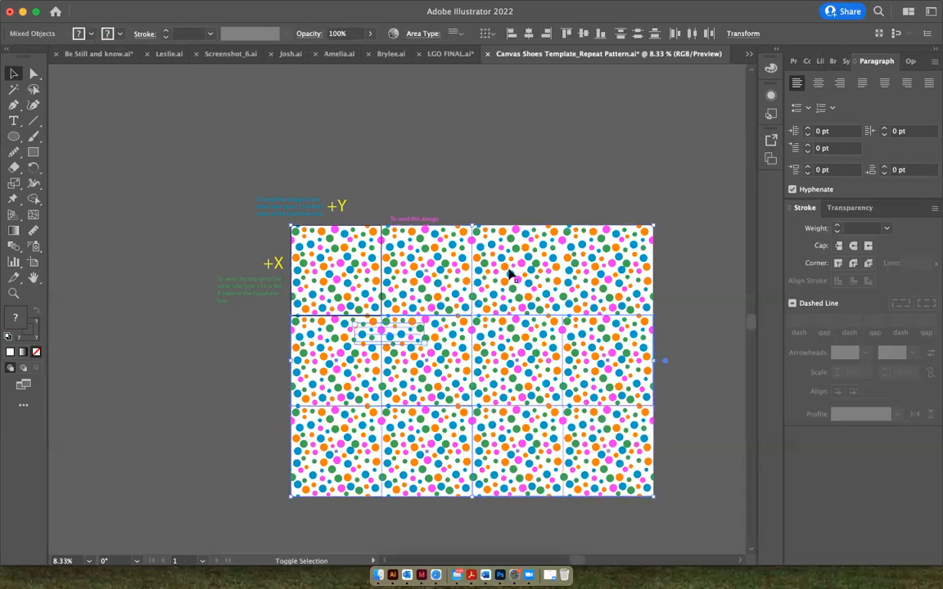
left_click_drag(524, 277, 682, 313)
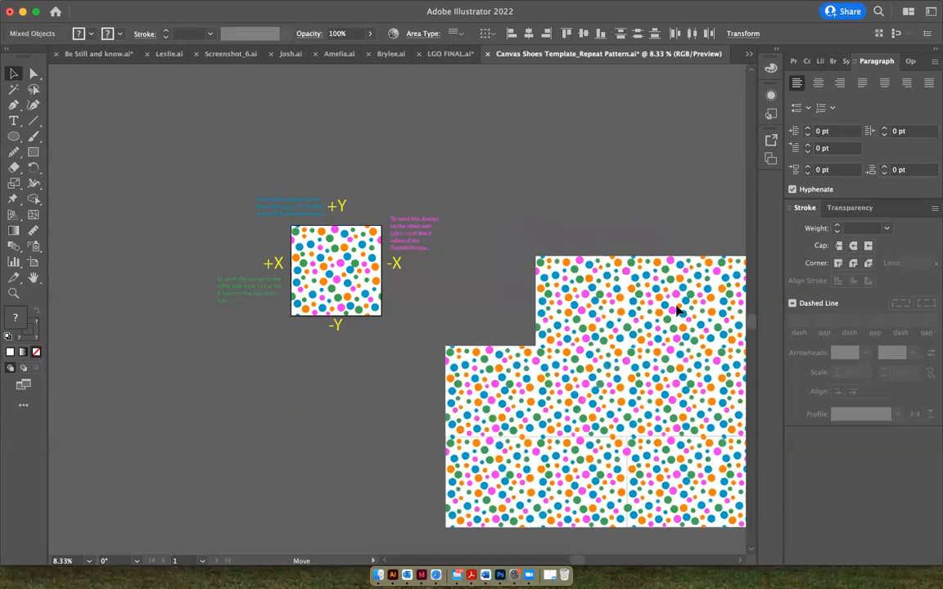
left_click(601, 225)
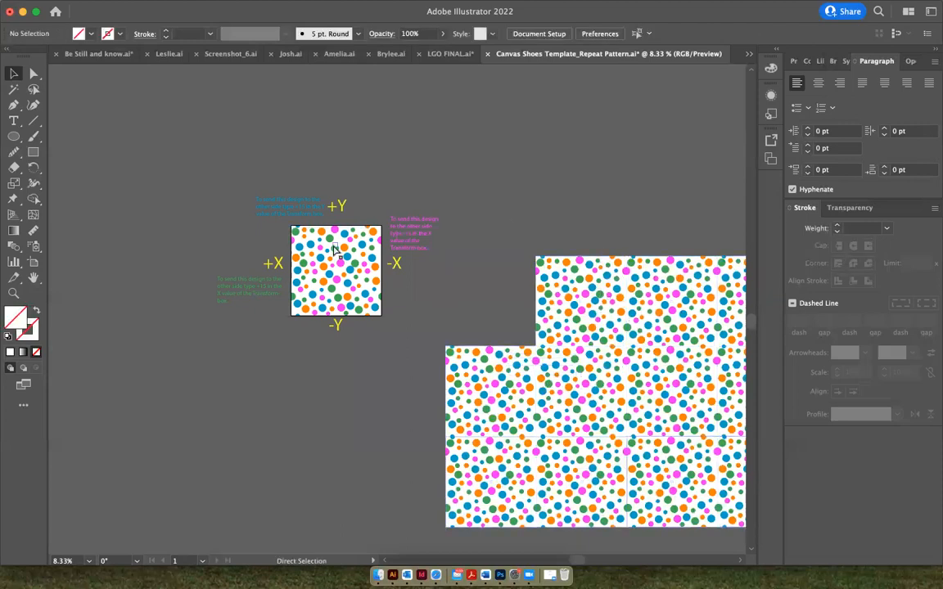
Release the clipping mask on the pattern tile on the artboard and deselect the dots
scroll(334, 249, "up", 5)
scroll(336, 251, "left", 4)
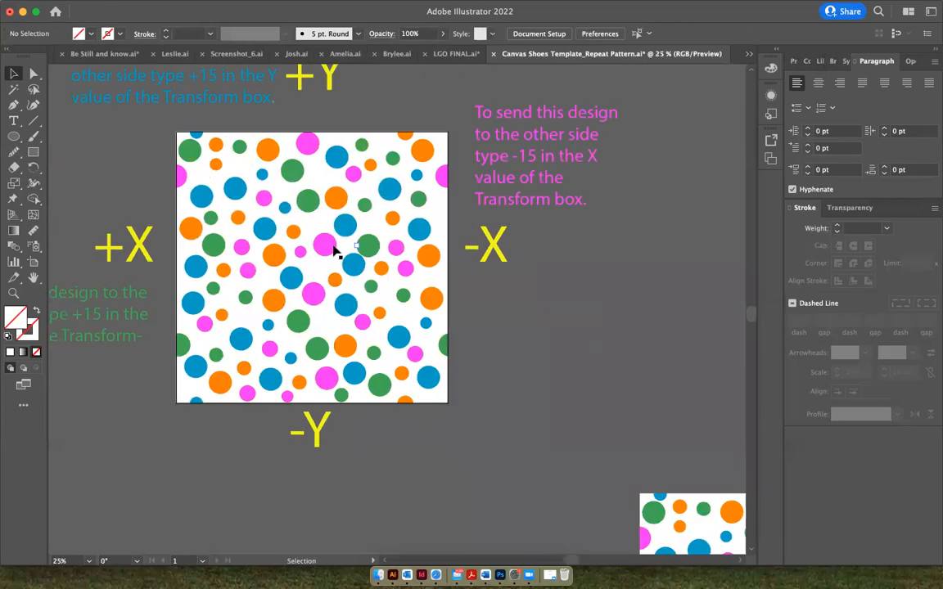
left_click(356, 181)
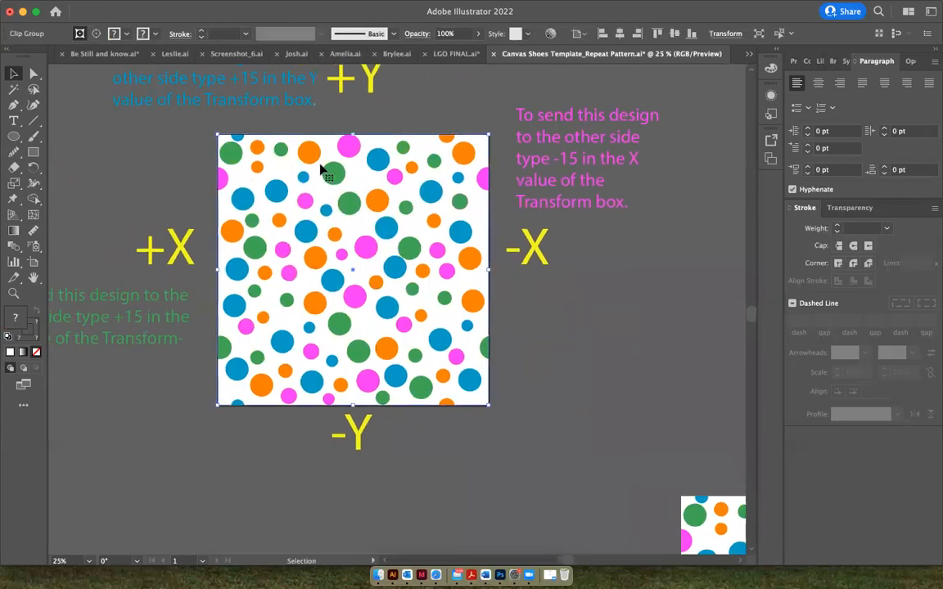
left_click(163, 7)
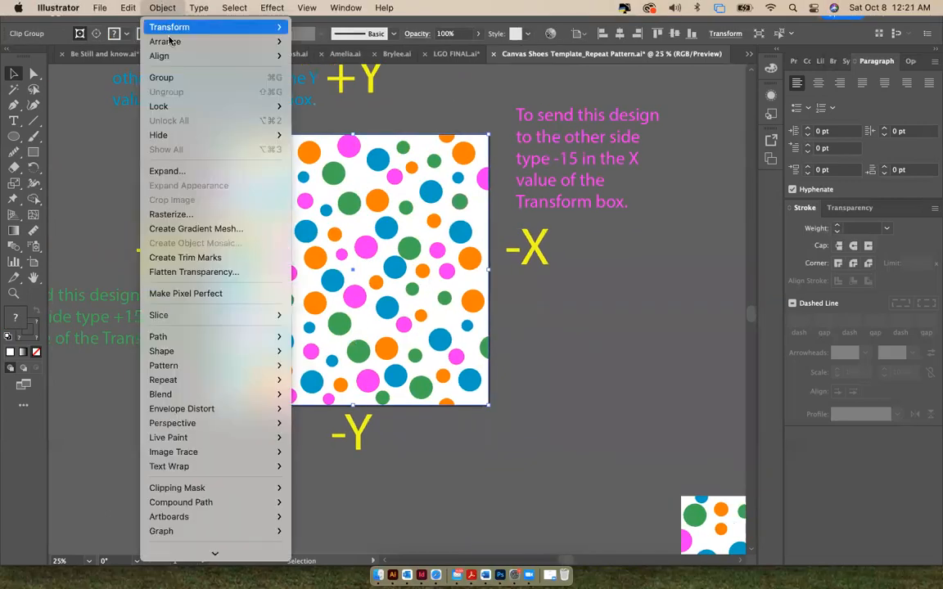
mouse_move(242, 491)
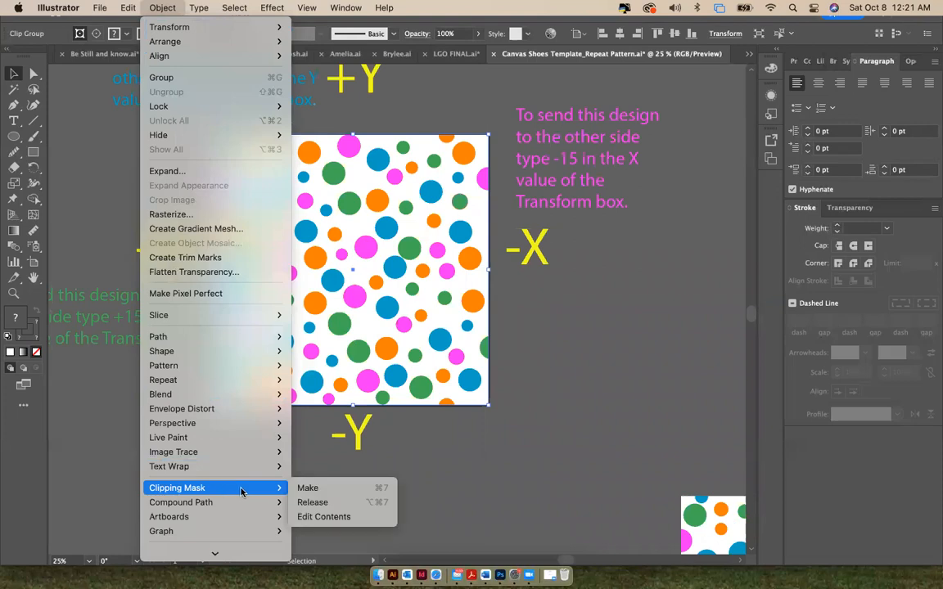
left_click(311, 502)
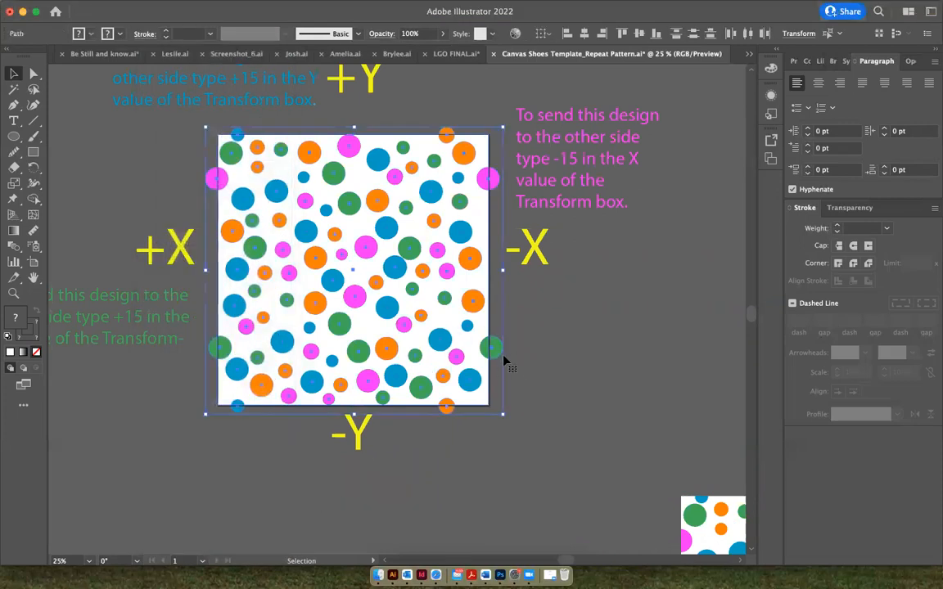
left_click(527, 362)
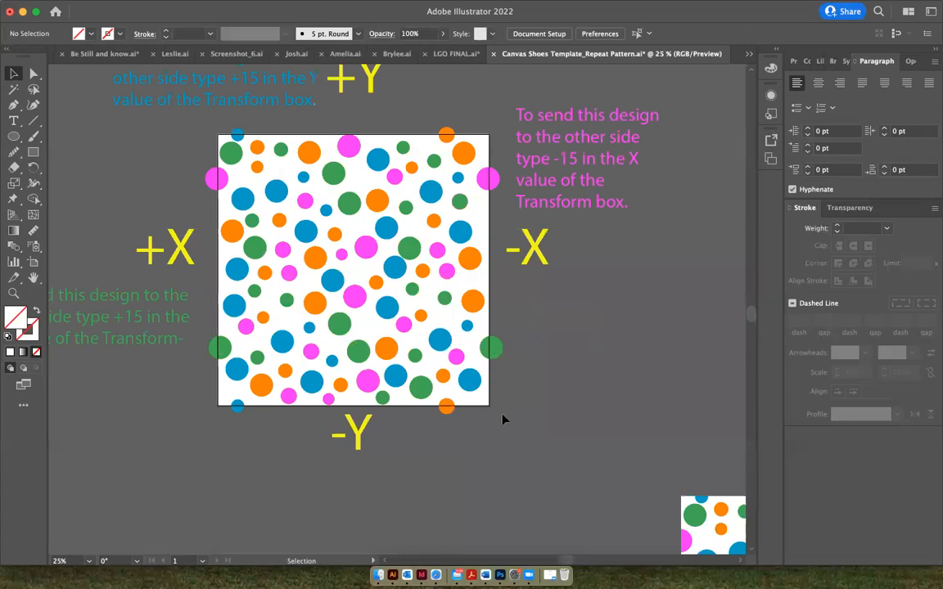
scroll(429, 339, "up", 3)
scroll(430, 340, "left", 3)
scroll(425, 324, "right", 1)
scroll(426, 325, "down", 1)
scroll(426, 325, "left", 1)
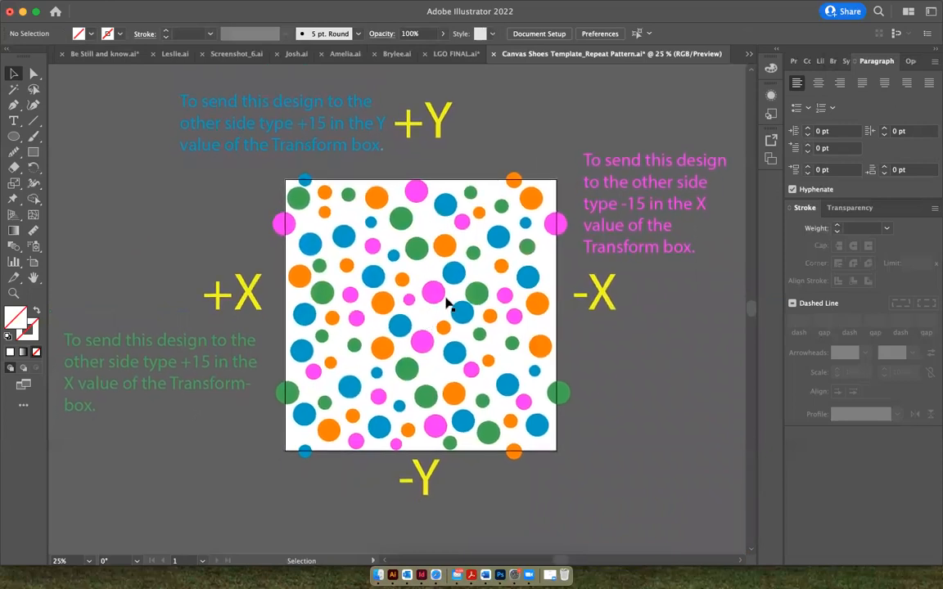
Switch to the Printful page in Safari, choose size 11 for the Women's High Top Canvas Shoes and start designing
left_click(436, 575)
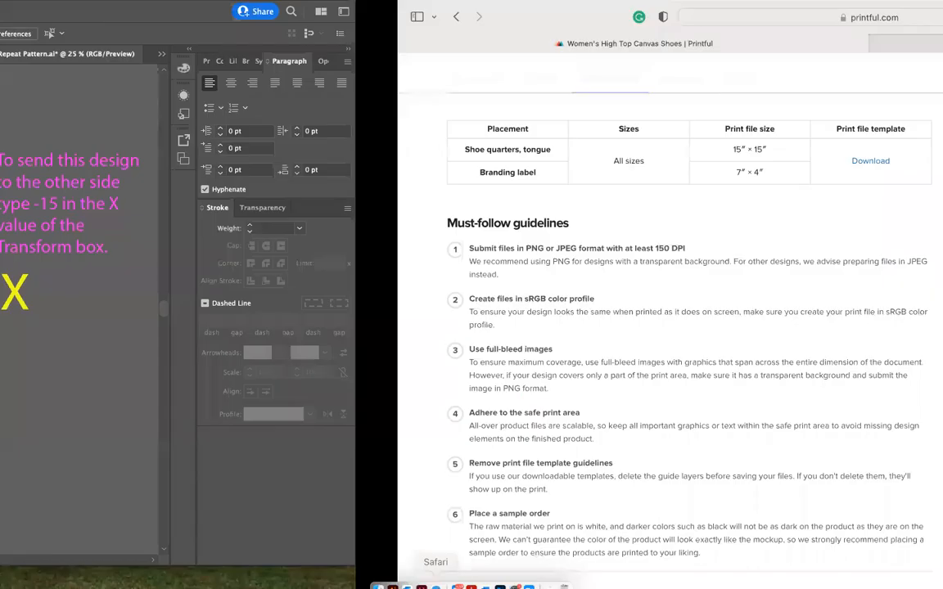
scroll(674, 175, "up", 5)
scroll(675, 175, "up", 10)
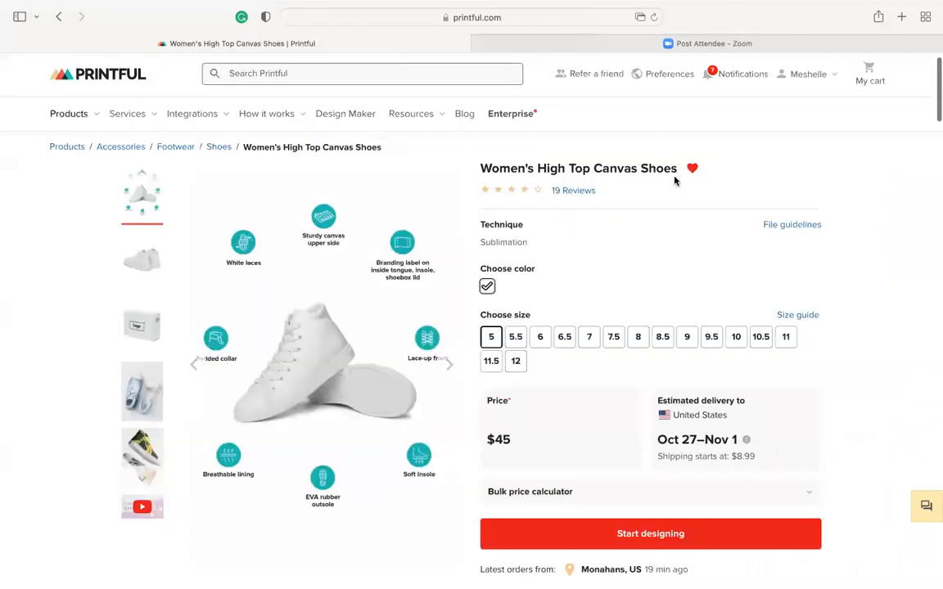
scroll(609, 280, "down", 1)
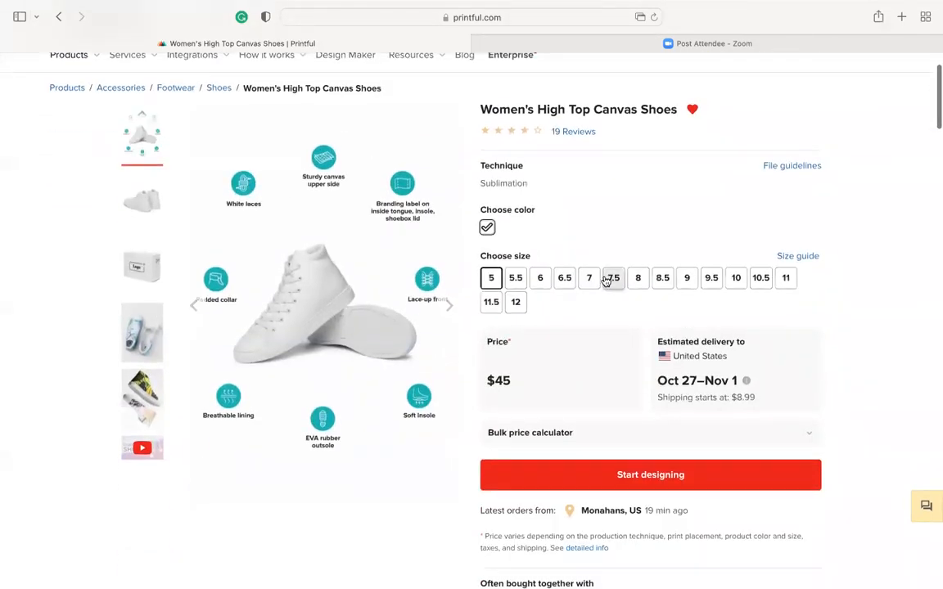
left_click(788, 279)
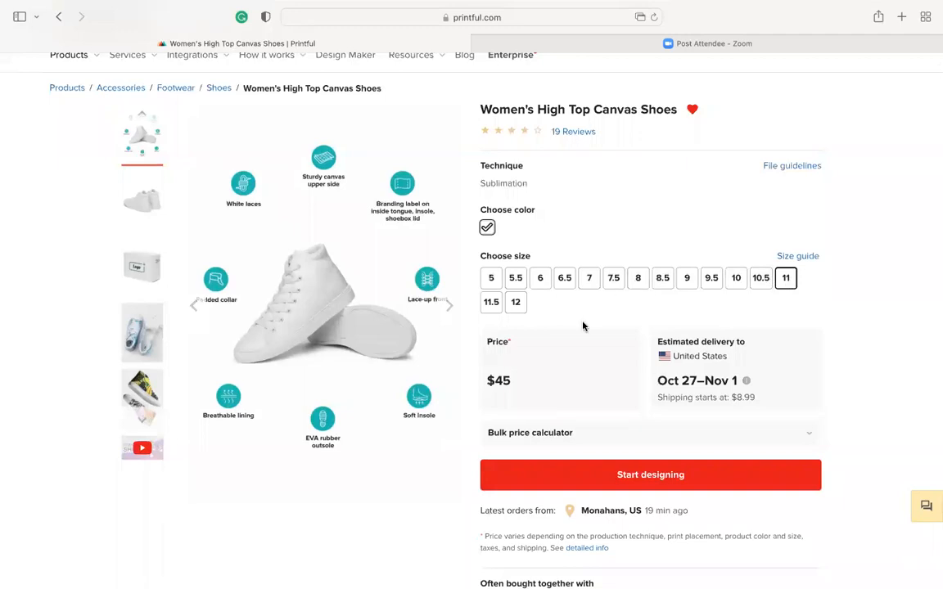
left_click(650, 476)
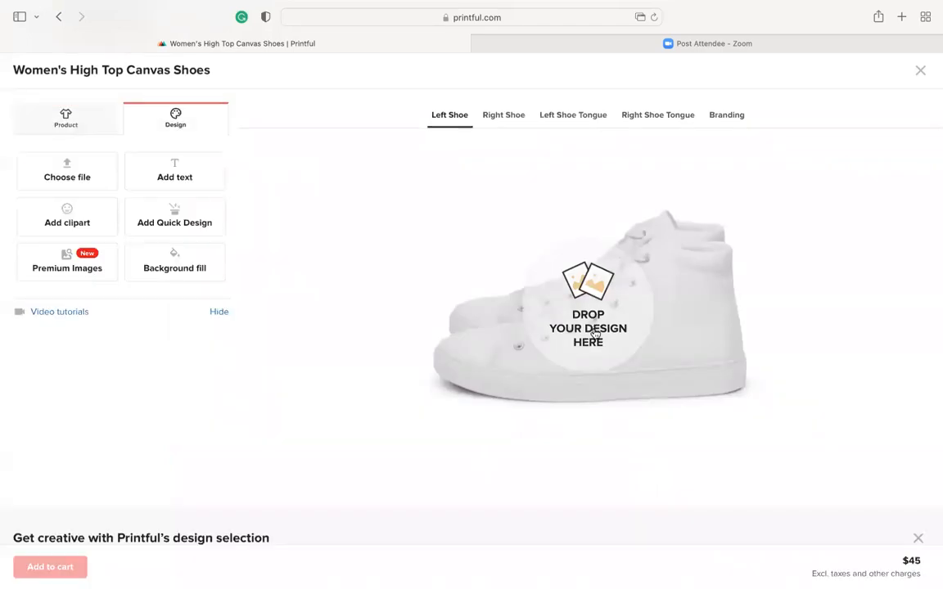
Open the store's file library for the shoe design and check the Week 8 folder for files to upload
scroll(473, 357, "down", 1)
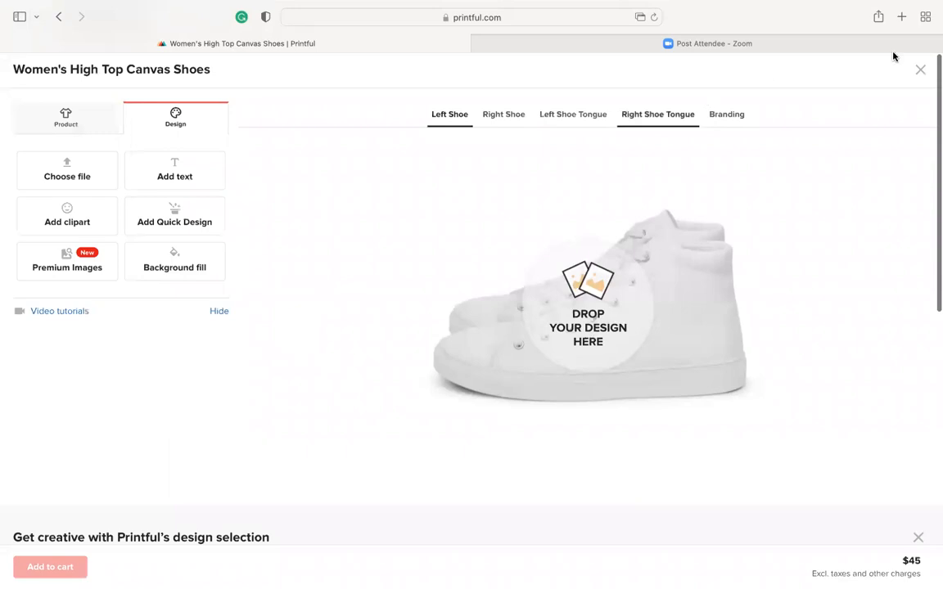
scroll(67, 172, "down", 1)
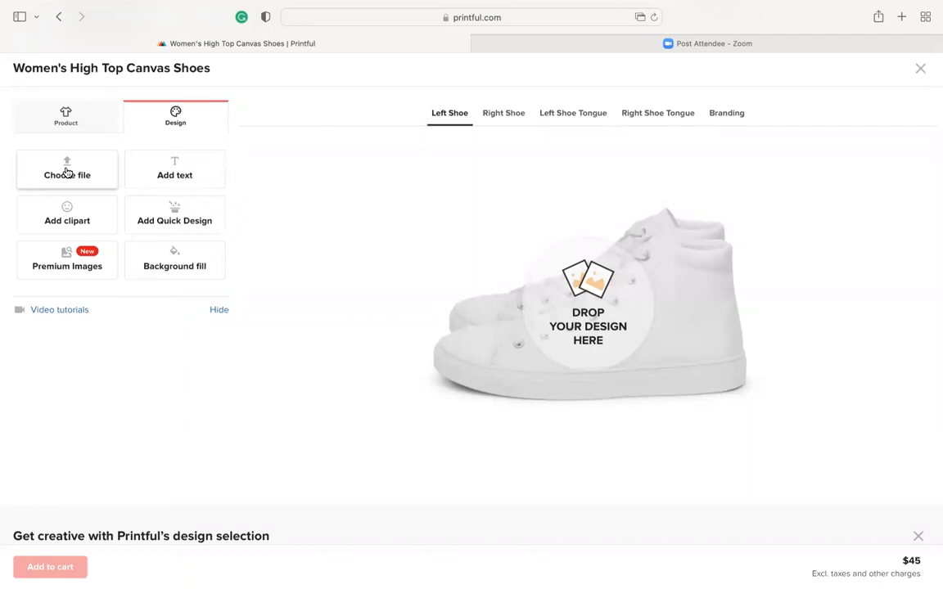
left_click(67, 172)
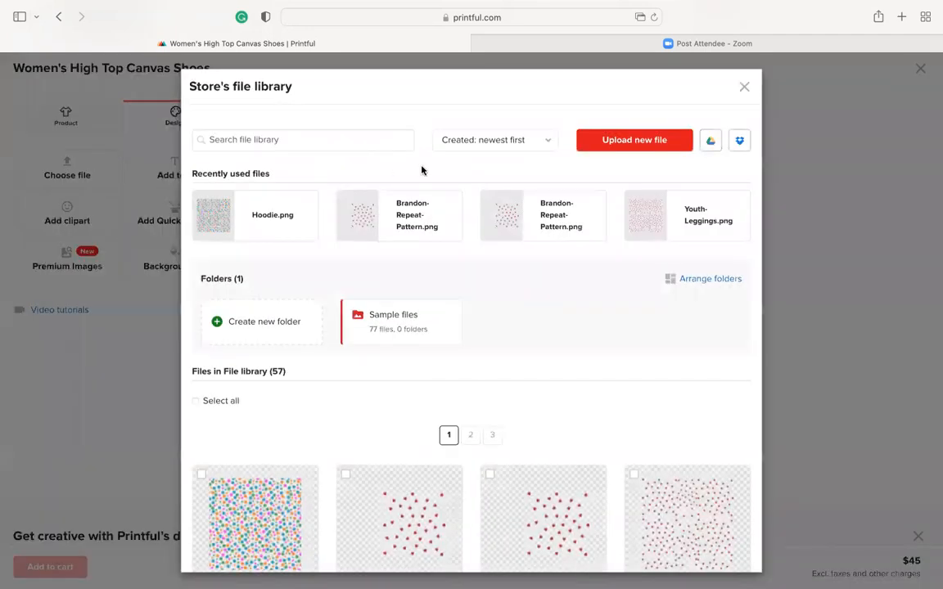
left_click(658, 141)
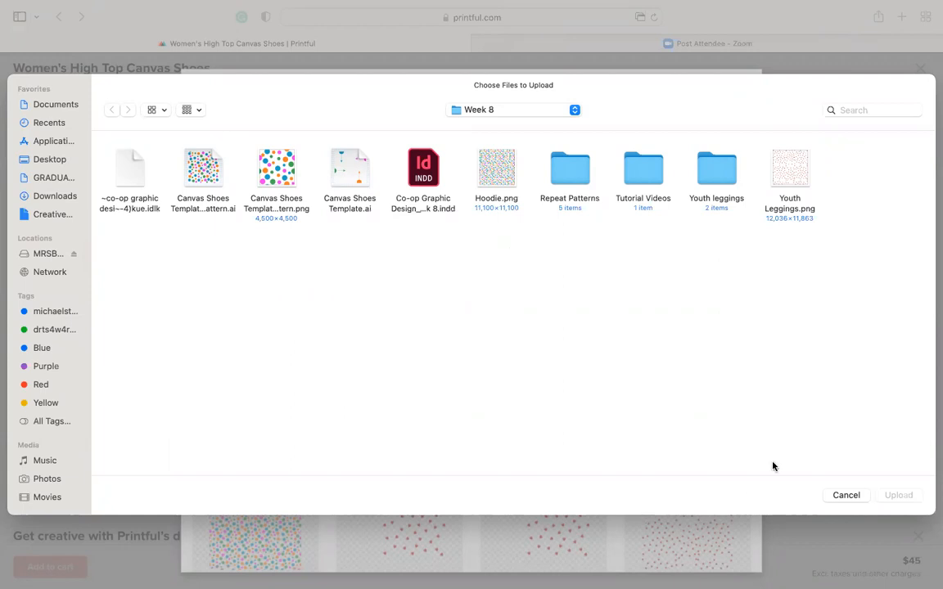
left_click(852, 496)
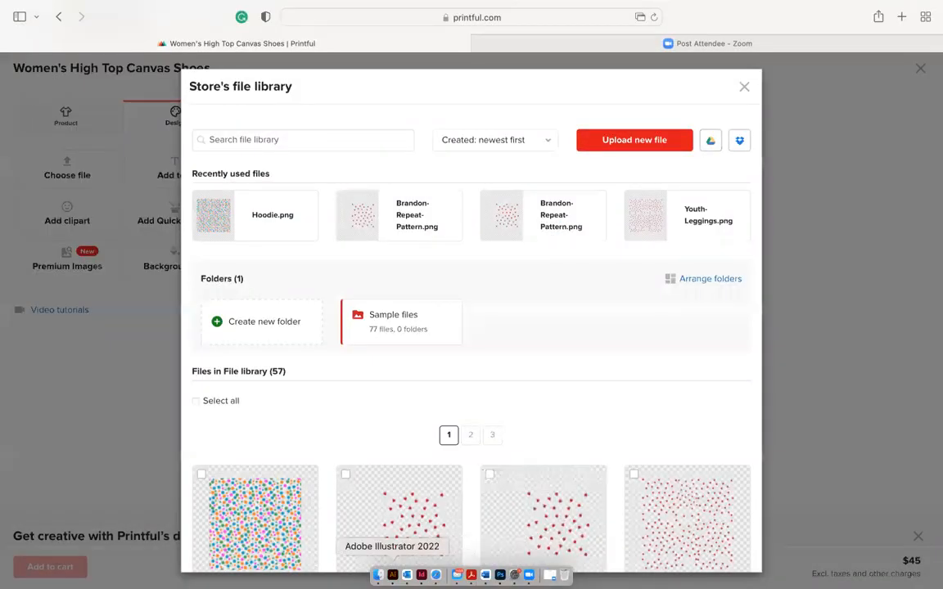
Switch to Illustrator and export the artboard as a 300 ppi PNG named "Shoe Pattern Polka dots", with Use Artboards enabled
left_click(393, 575)
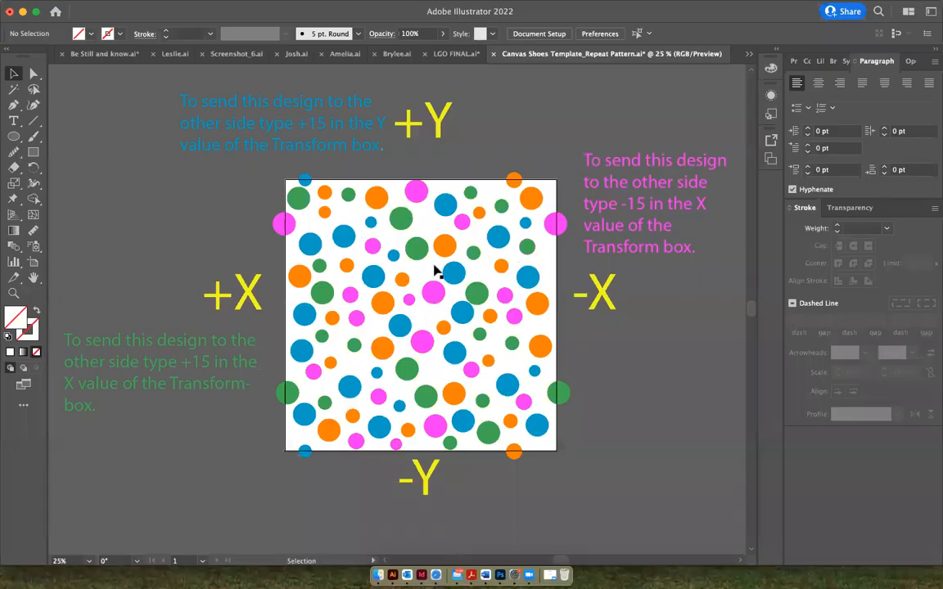
left_click(98, 9)
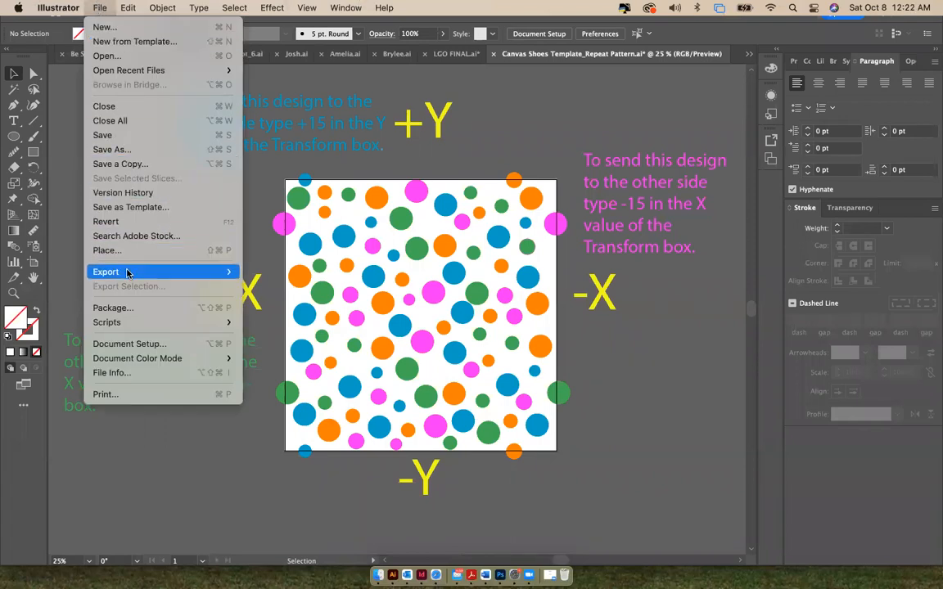
mouse_move(126, 271)
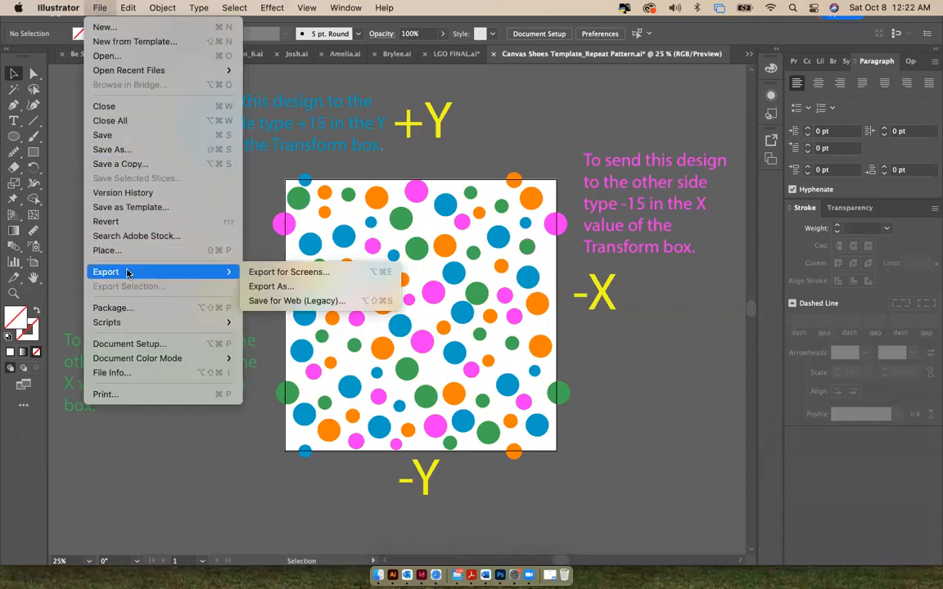
left_click(310, 288)
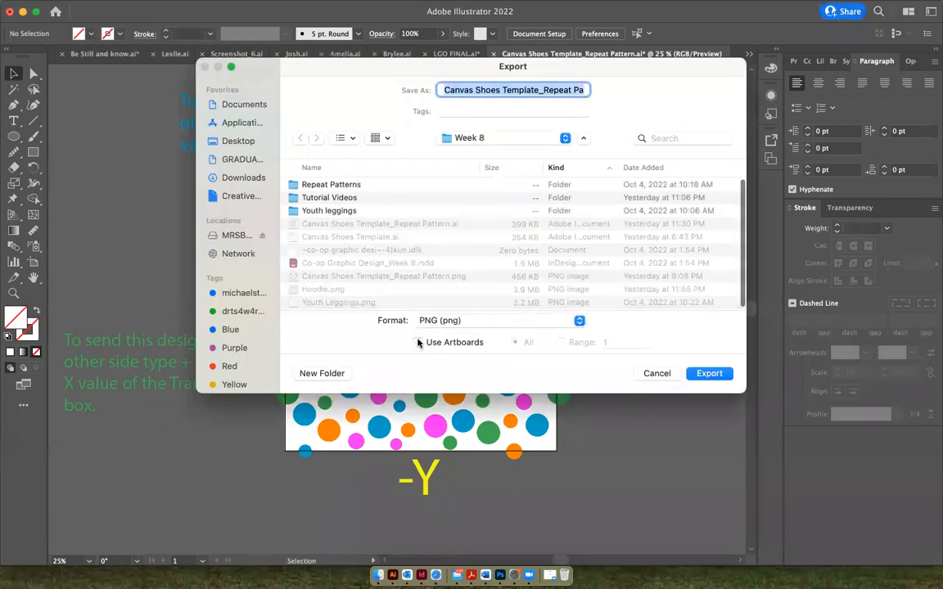
left_click(418, 343)
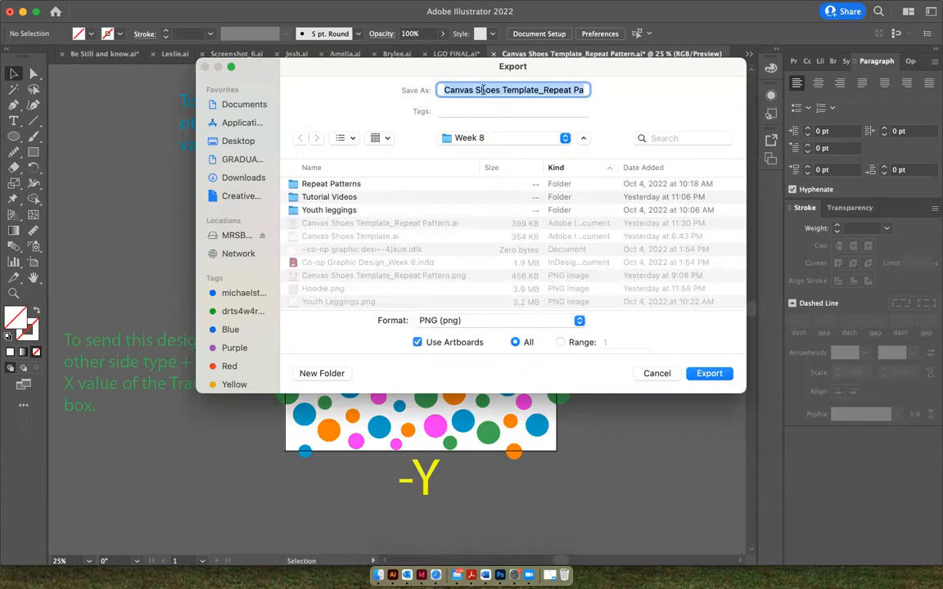
type("Shoe Pattern Polka dots")
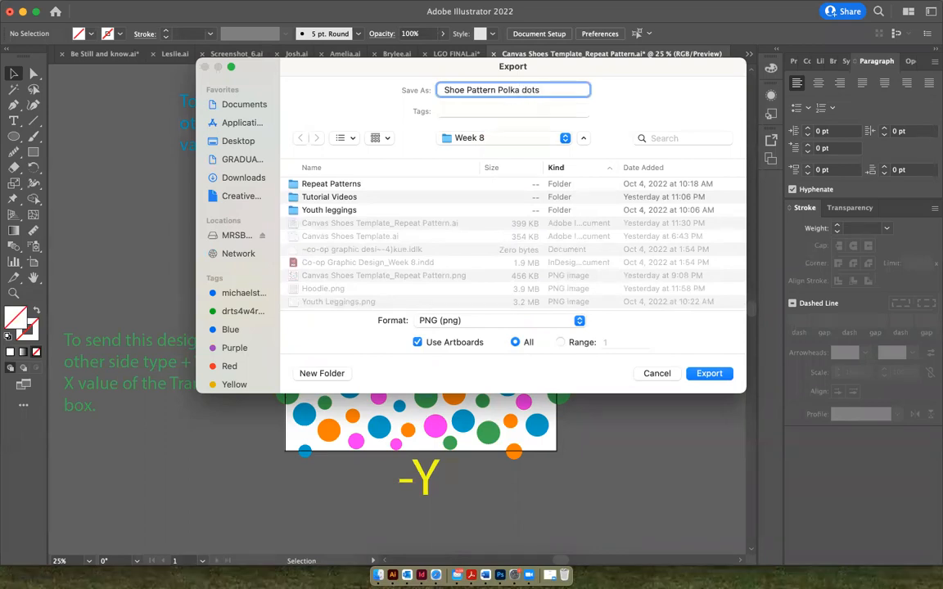
left_click(709, 373)
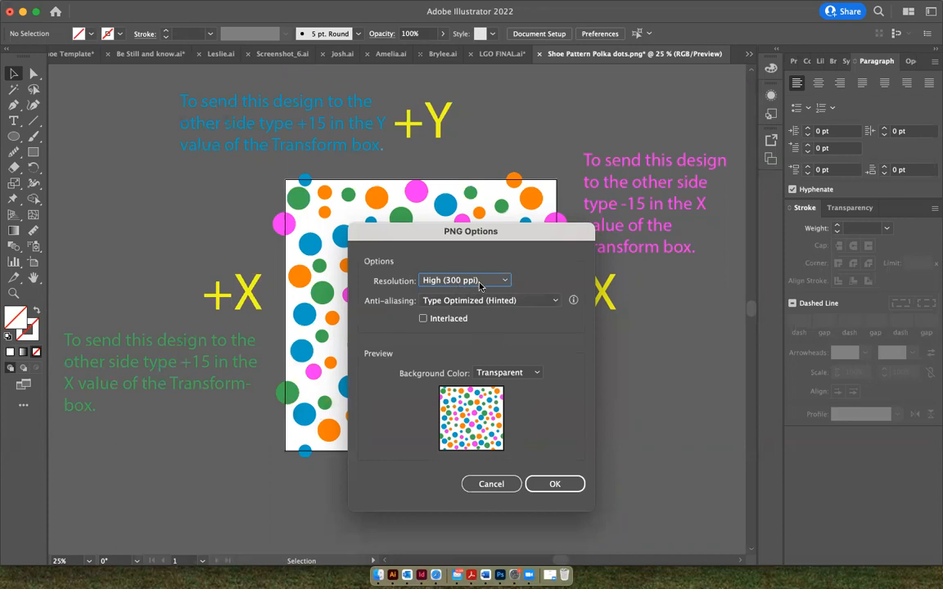
left_click(560, 486)
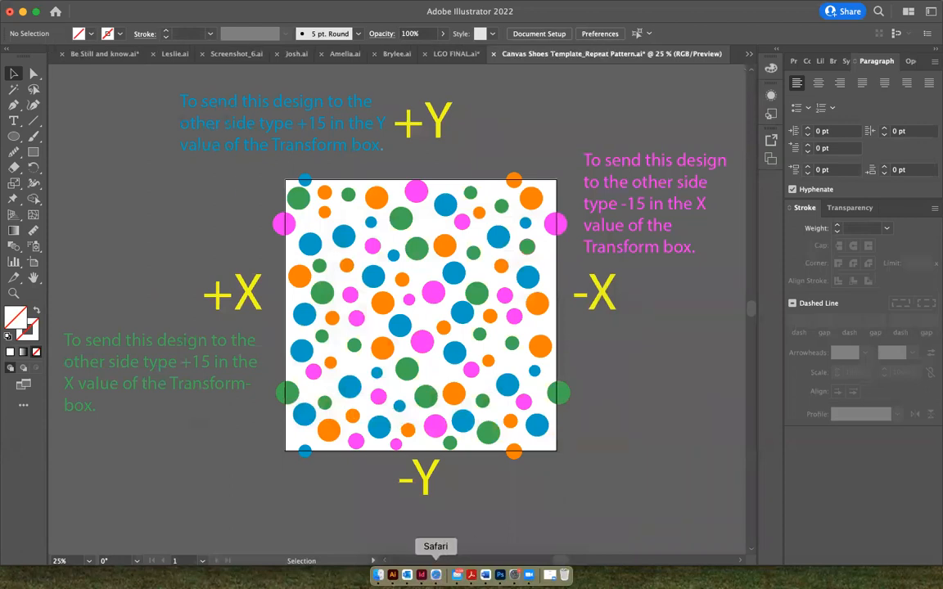
Switch back to Printful in Safari and upload Shoe Pattern Polka dots.png from the Week 8 folder to the file library
left_click(435, 575)
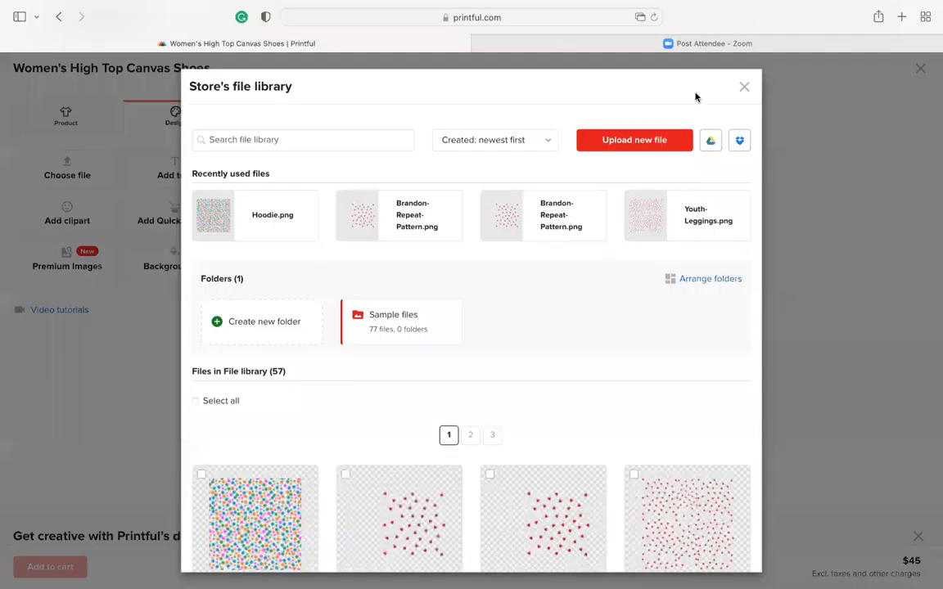
left_click(644, 141)
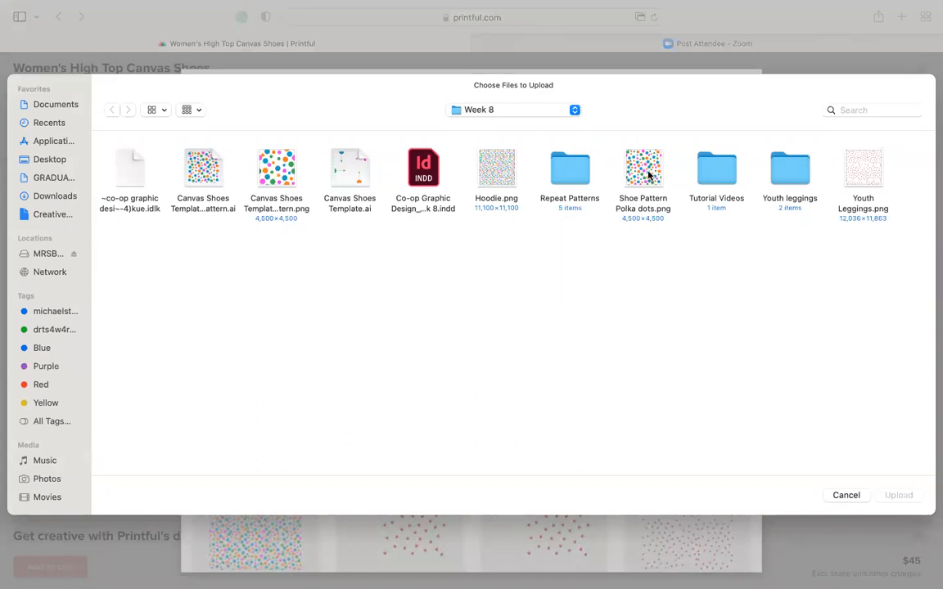
double_click(650, 175)
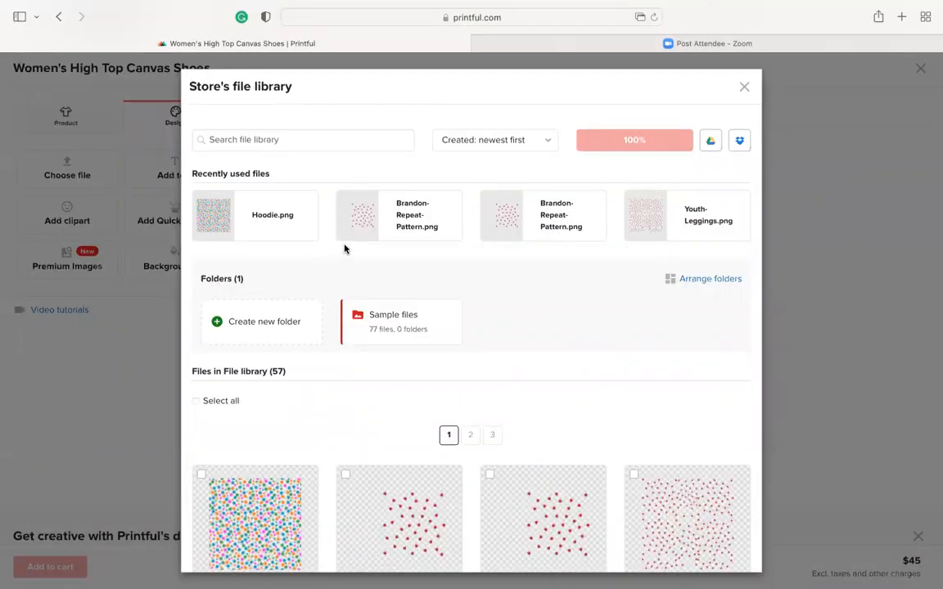
mouse_move(638, 197)
Apply the uploaded Shoe-Pattern-Polka-dots.png from the file library to the left shoe
scroll(530, 313, "down", 3)
mouse_move(262, 429)
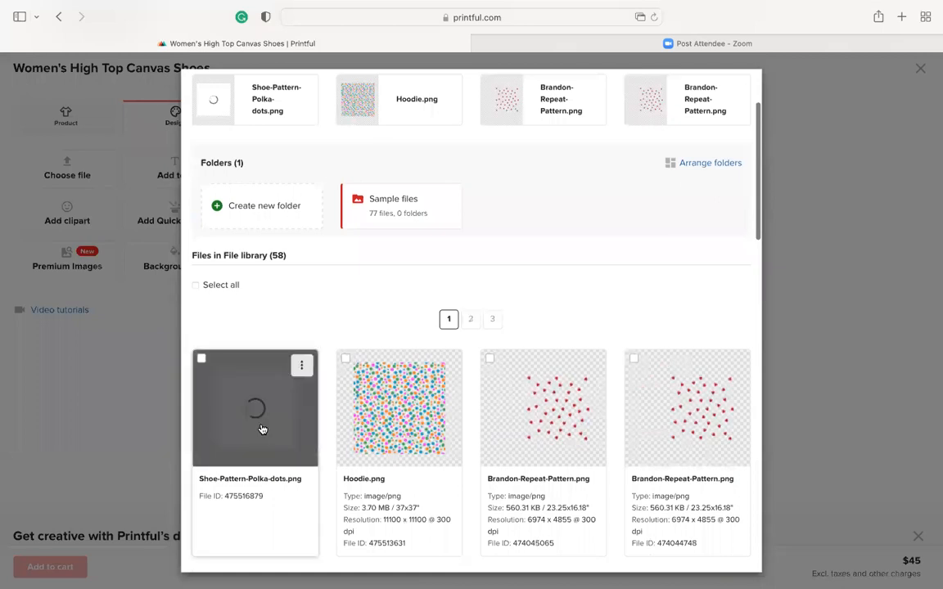
scroll(261, 428, "down", 3)
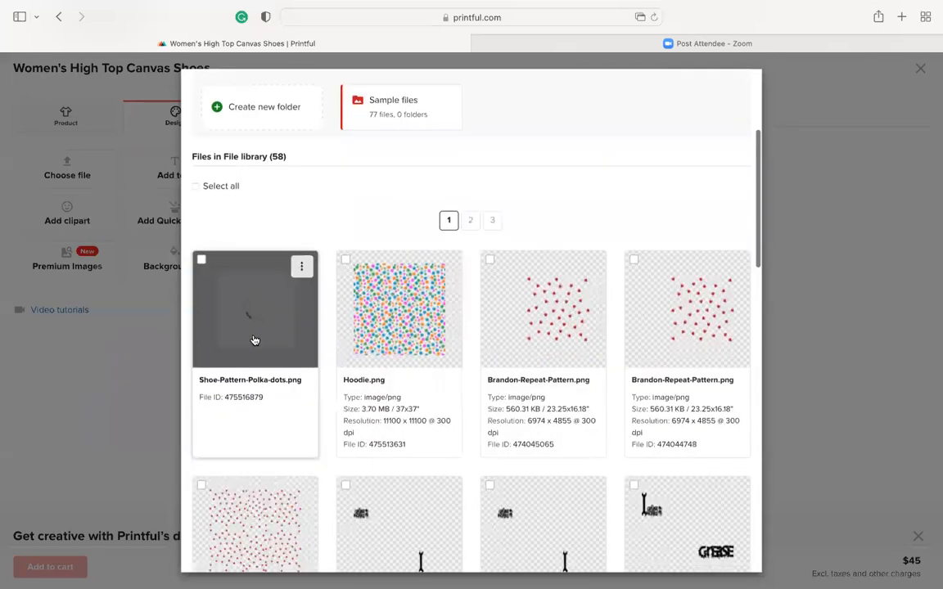
left_click(256, 309)
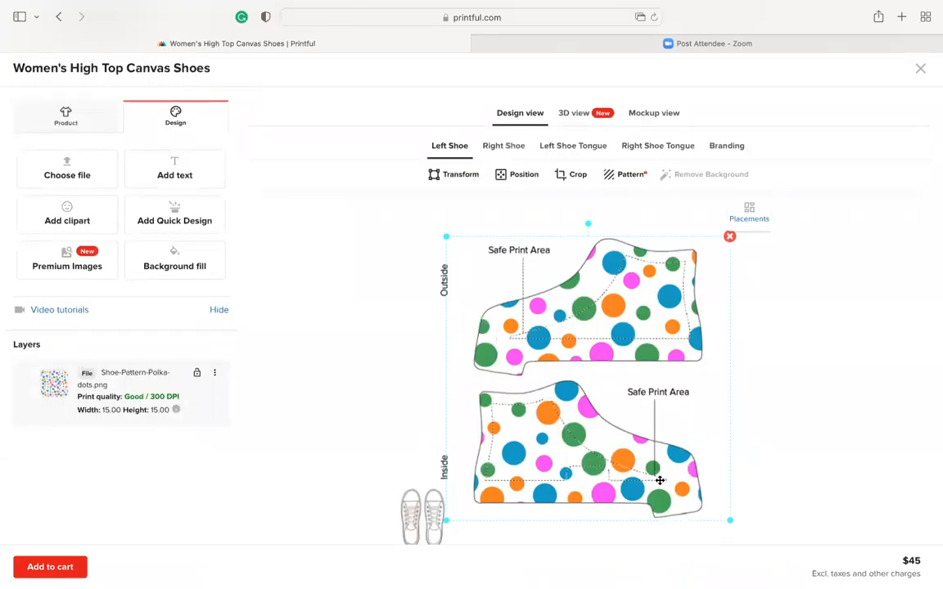
Preview the polka dot pattern on the left shoe in the product mockup
left_click(656, 117)
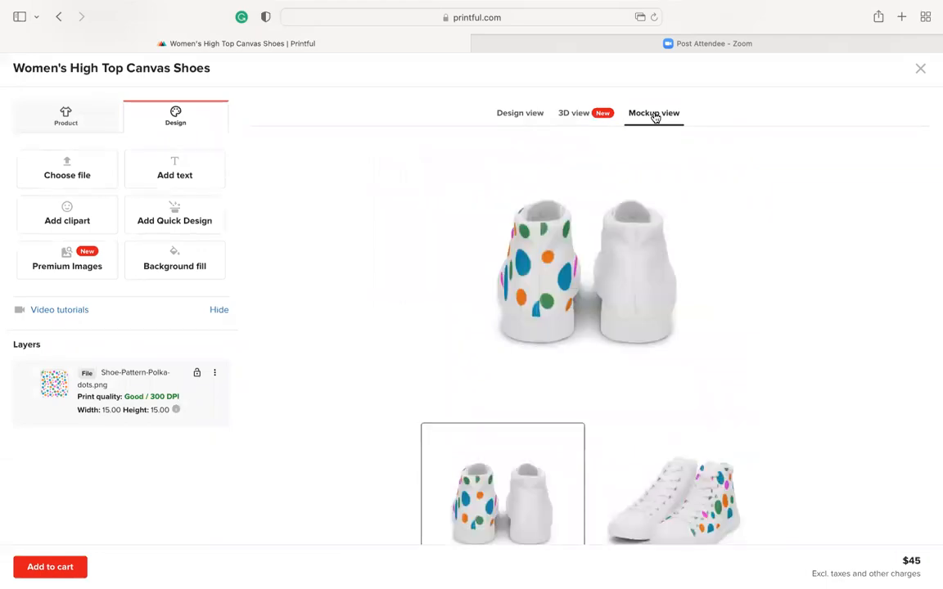
scroll(605, 430, "down", 2)
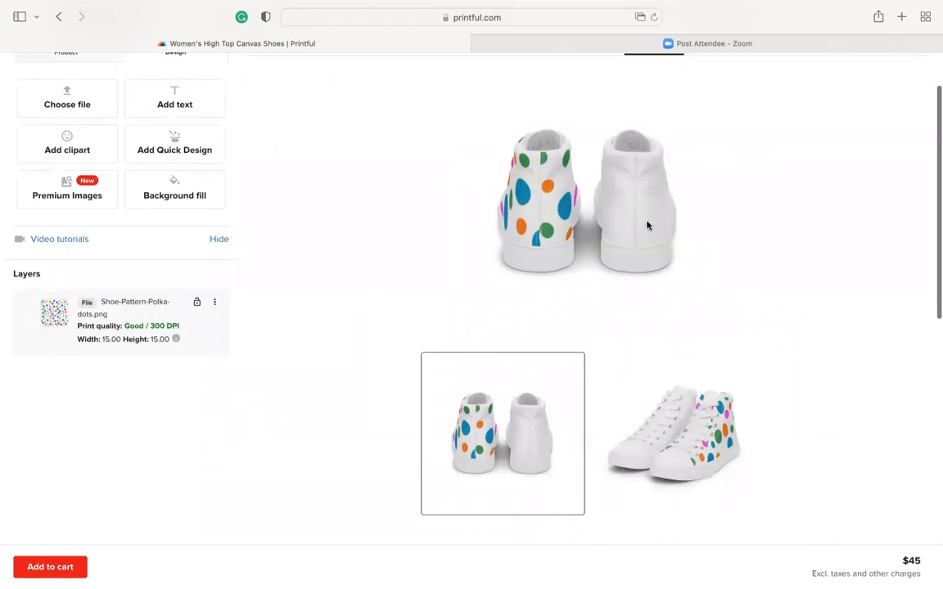
scroll(642, 270, "up", 2)
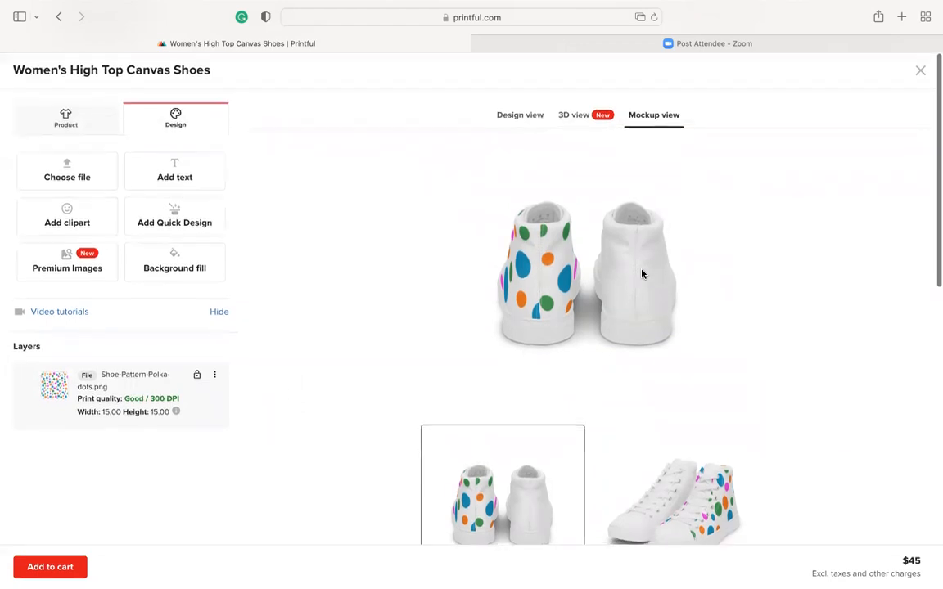
Return to the design view and apply Shoe-Pattern-Polka-dots.png from the file library to the right shoe
left_click(524, 116)
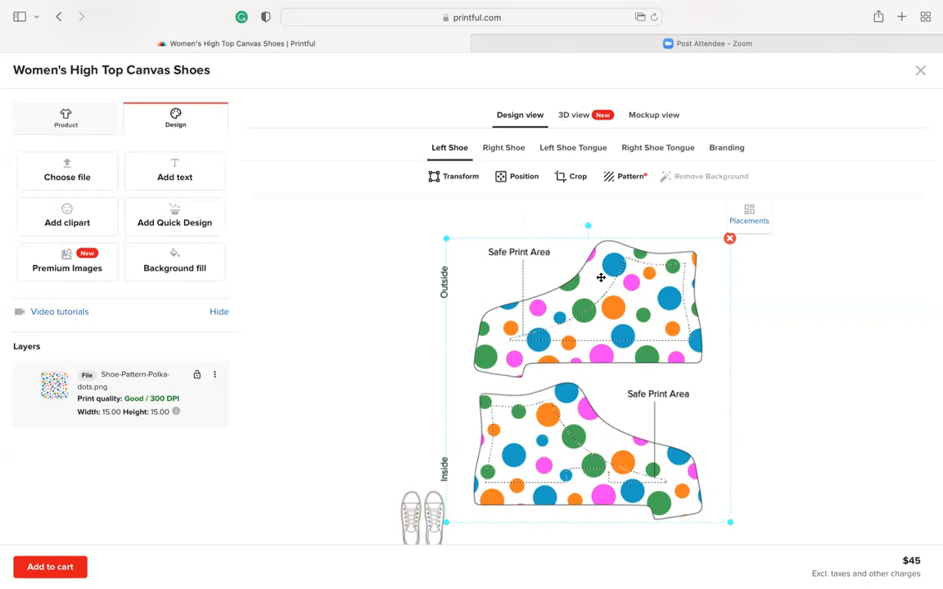
left_click(512, 149)
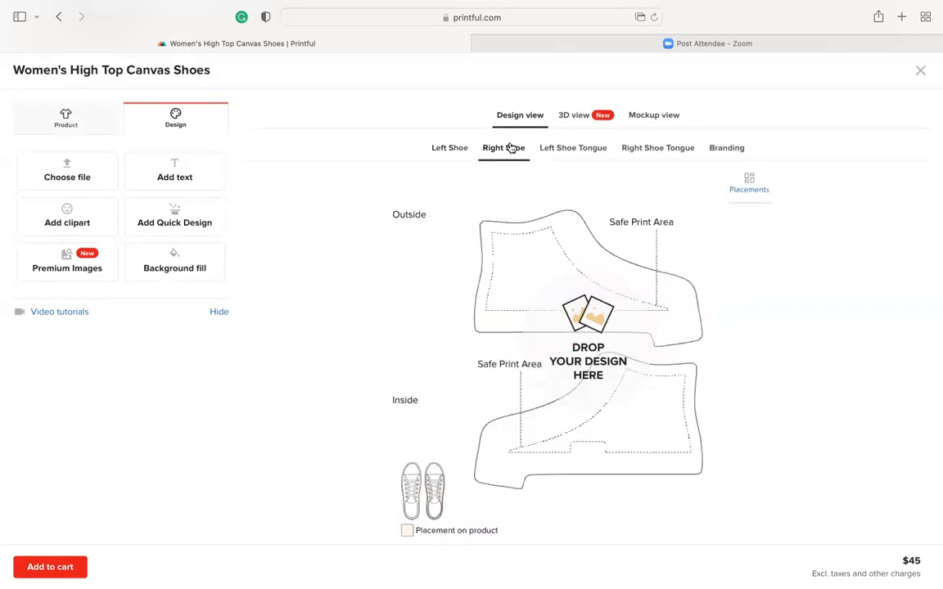
left_click(71, 171)
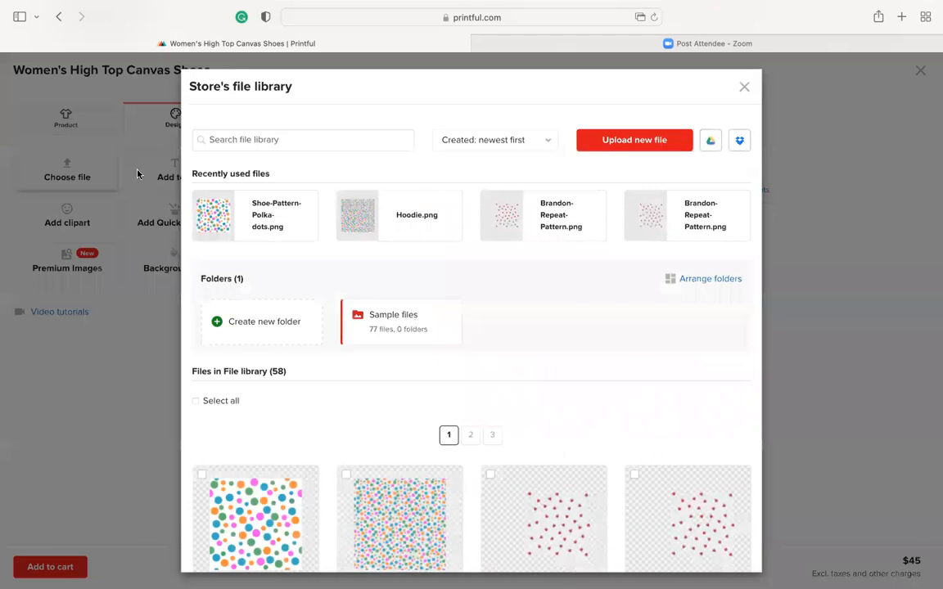
left_click(236, 215)
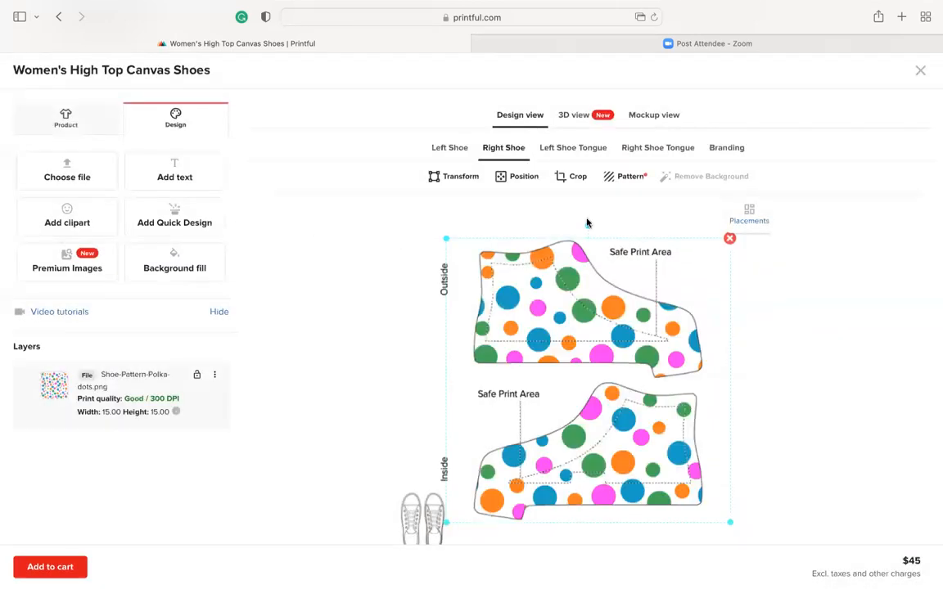
Preview the pattern on both shoes in the product mockups, including the angled front view
left_click(667, 116)
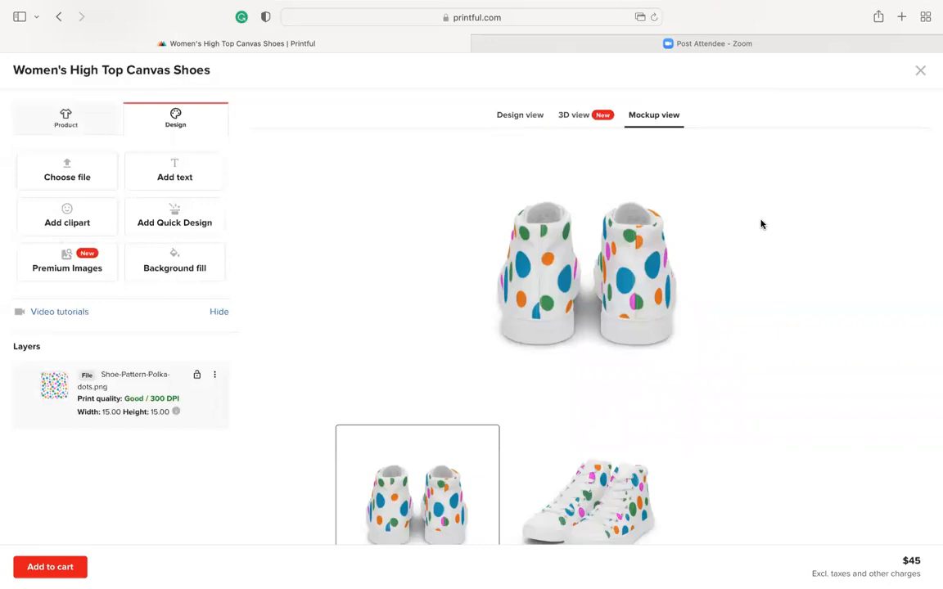
scroll(697, 311, "down", 2)
left_click(631, 417)
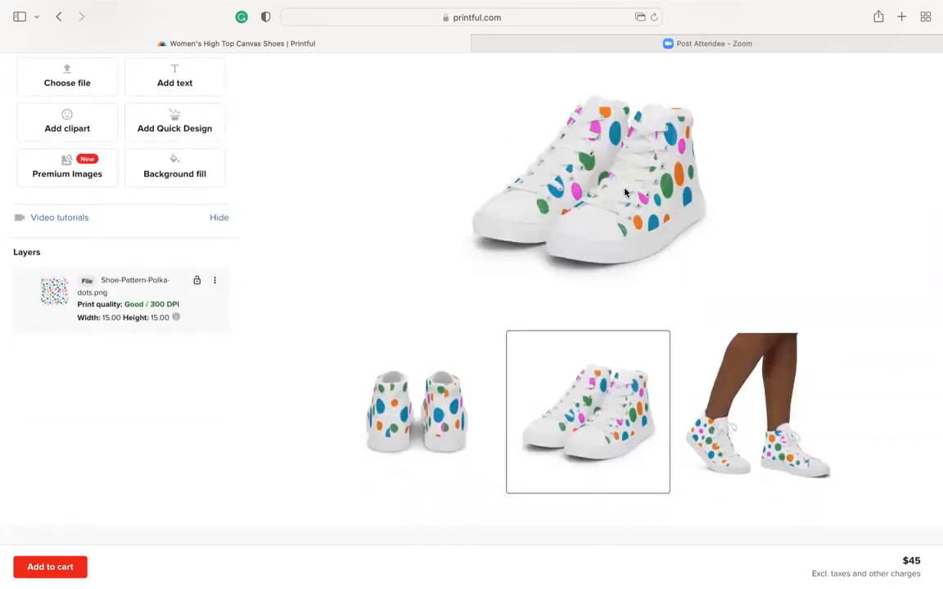
scroll(626, 197, "up", 2)
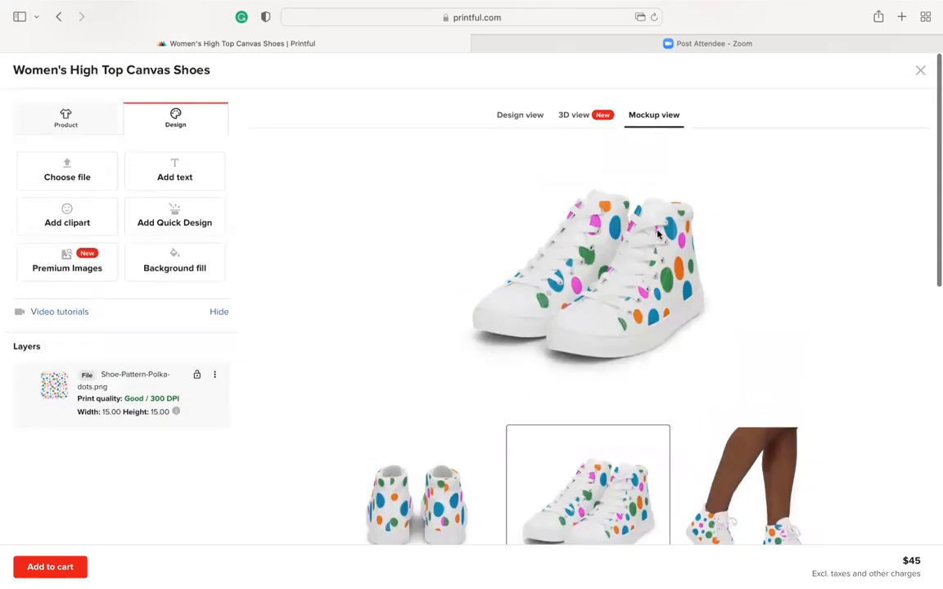
Return to the design view and open the Left Shoe Tongue placement
left_click(524, 117)
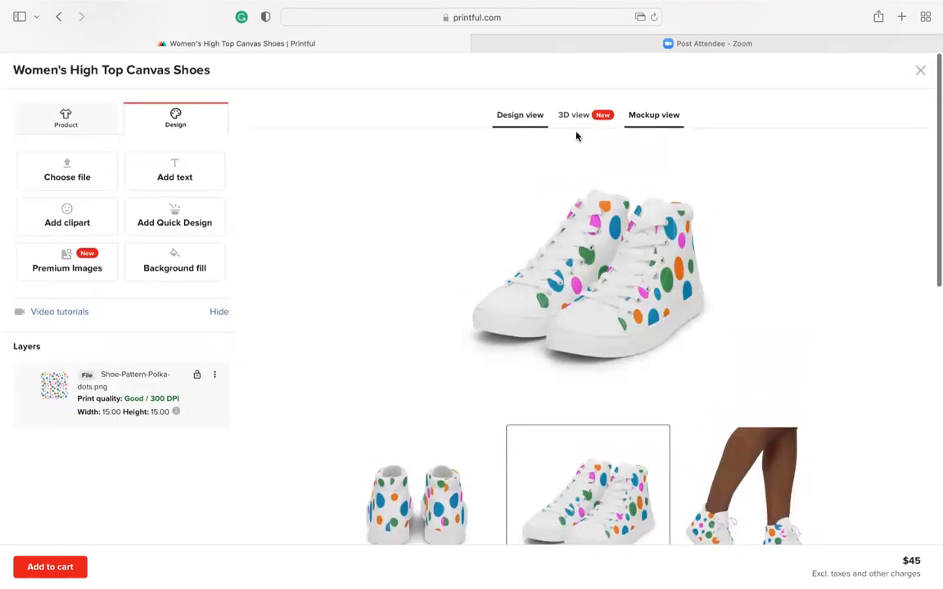
left_click(524, 117)
scroll(588, 314, "down", 1)
scroll(589, 314, "down", 1)
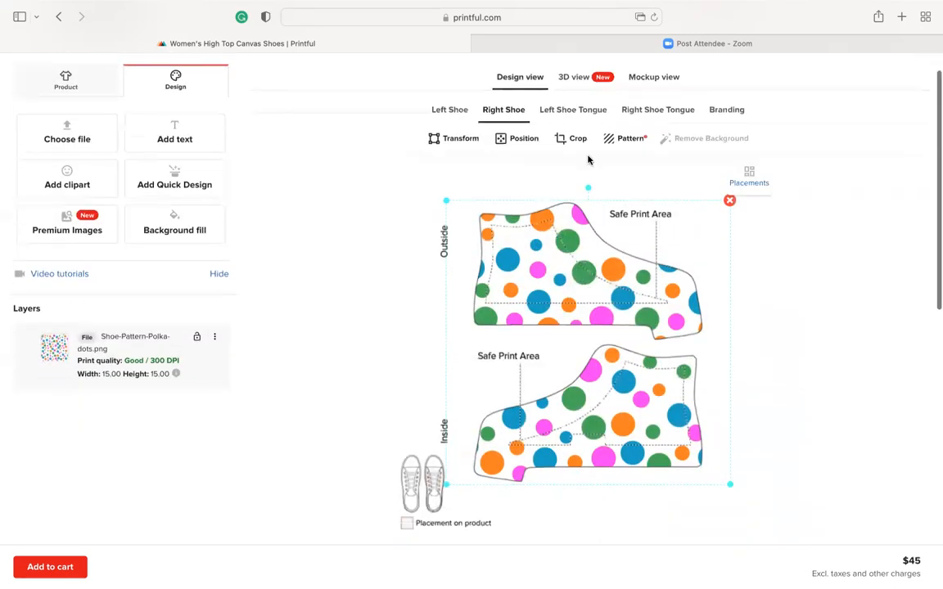
left_click(585, 114)
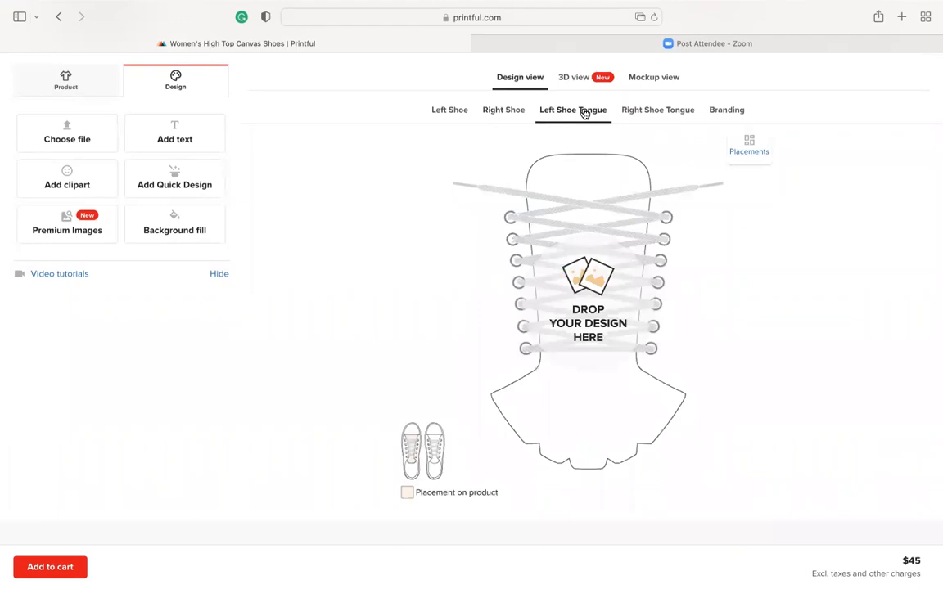
scroll(418, 276, "up", 2)
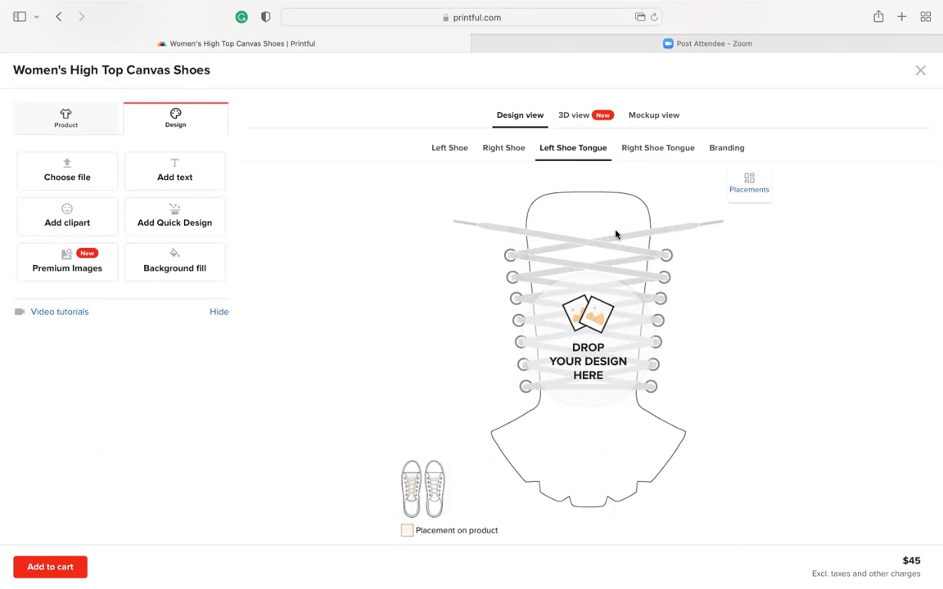
Fill the background of all placements with Deep Sky Blue and preview the shoes in the angled mockup
left_click(171, 259)
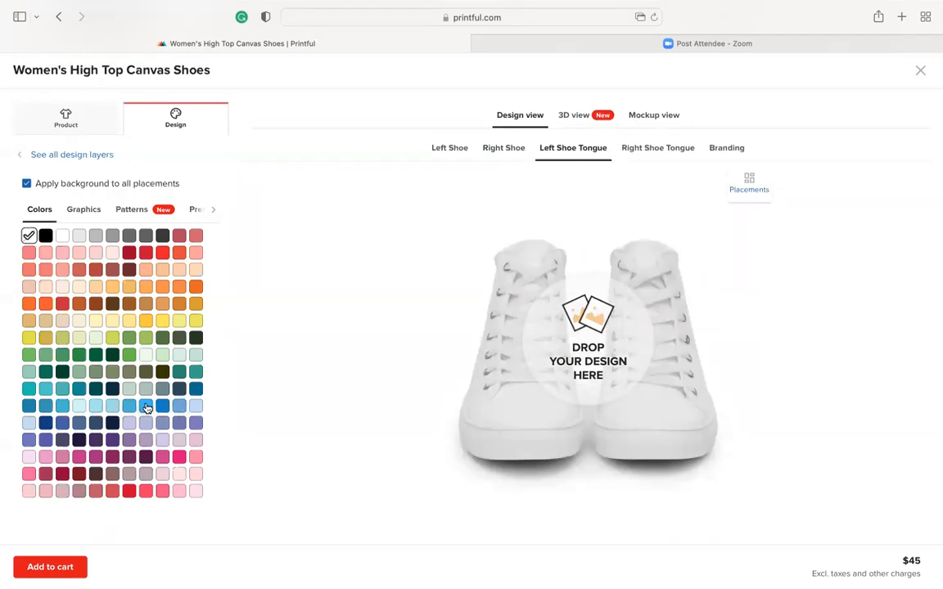
left_click(146, 408)
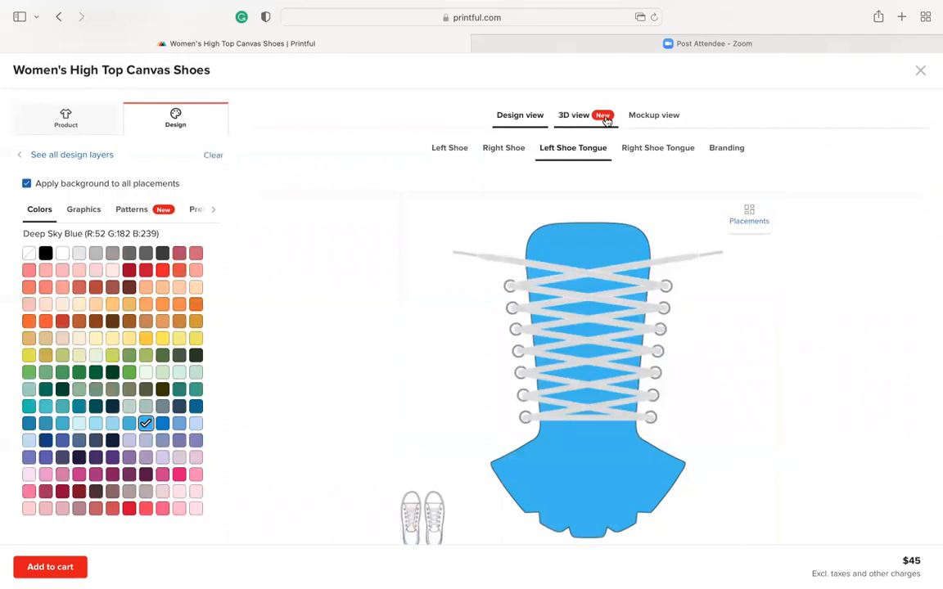
left_click(651, 116)
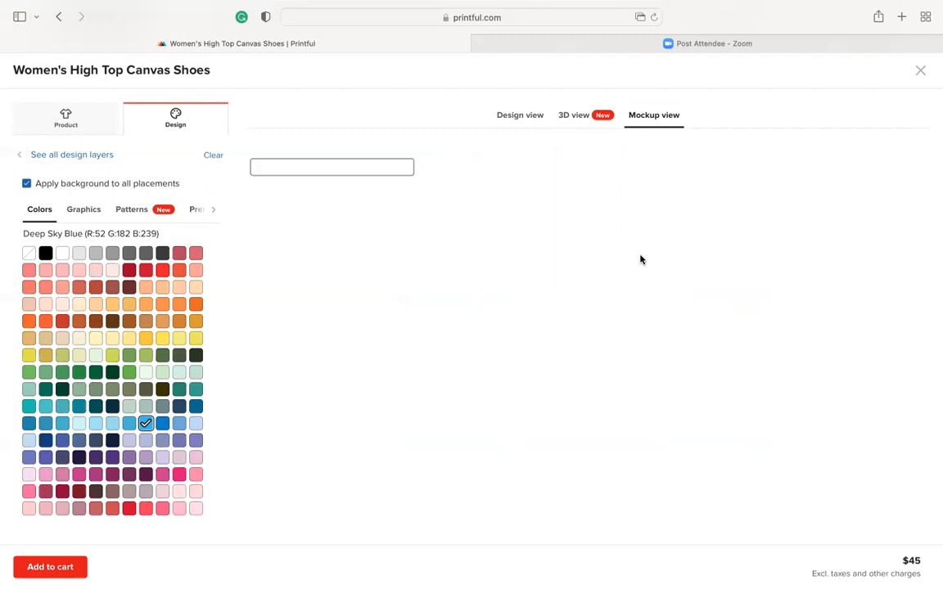
scroll(648, 306, "down", 5)
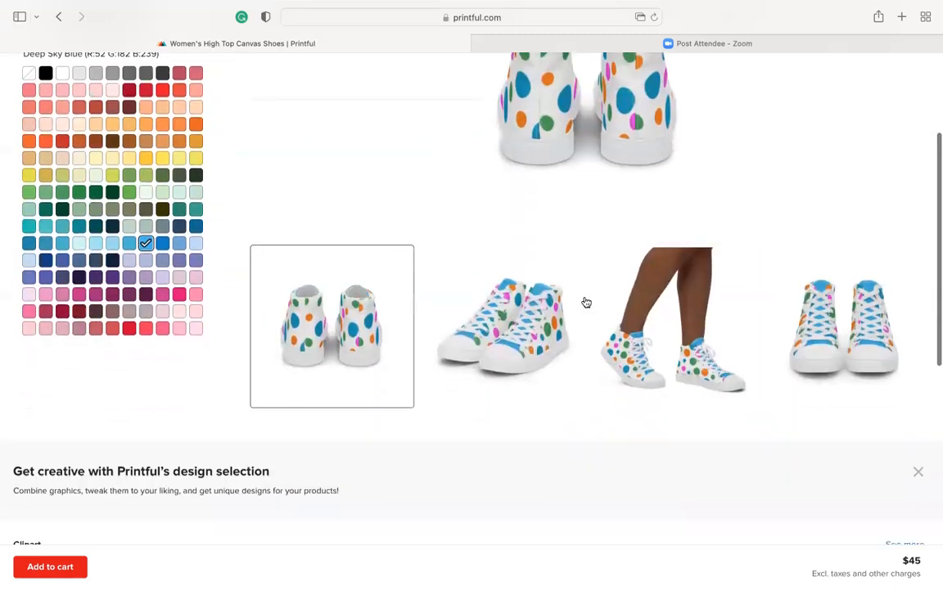
left_click(530, 319)
scroll(640, 189, "up", 4)
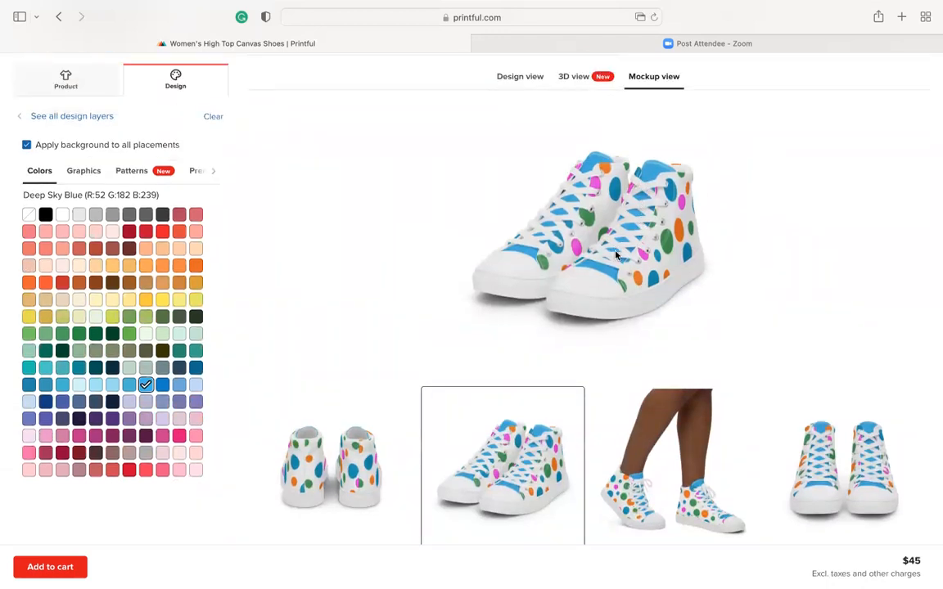
scroll(616, 255, "up", 1)
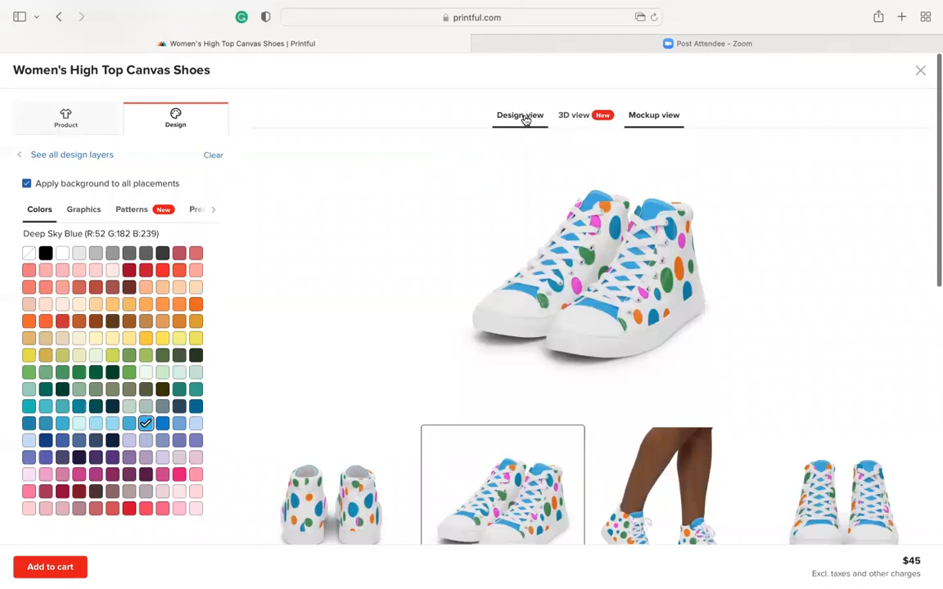
Return to the design view and remove the Deep Sky Blue background fill
left_click(523, 117)
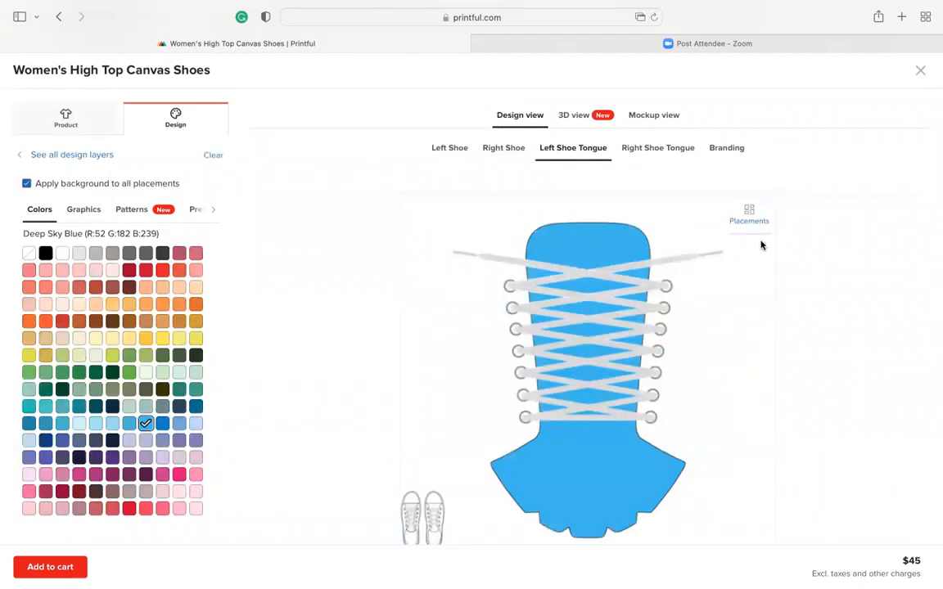
left_click(749, 215)
scroll(588, 319, "down", 2)
scroll(590, 320, "up", 2)
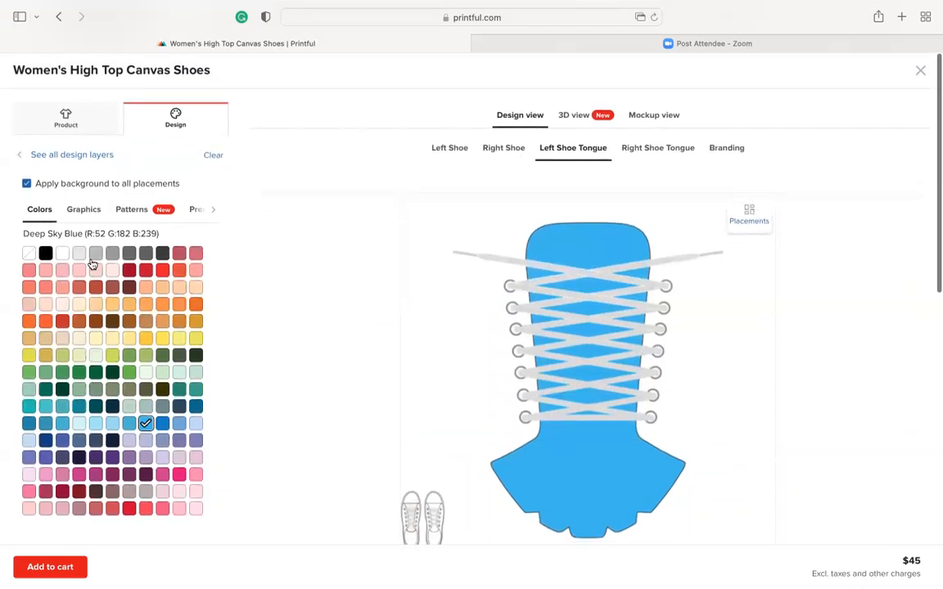
left_click(28, 253)
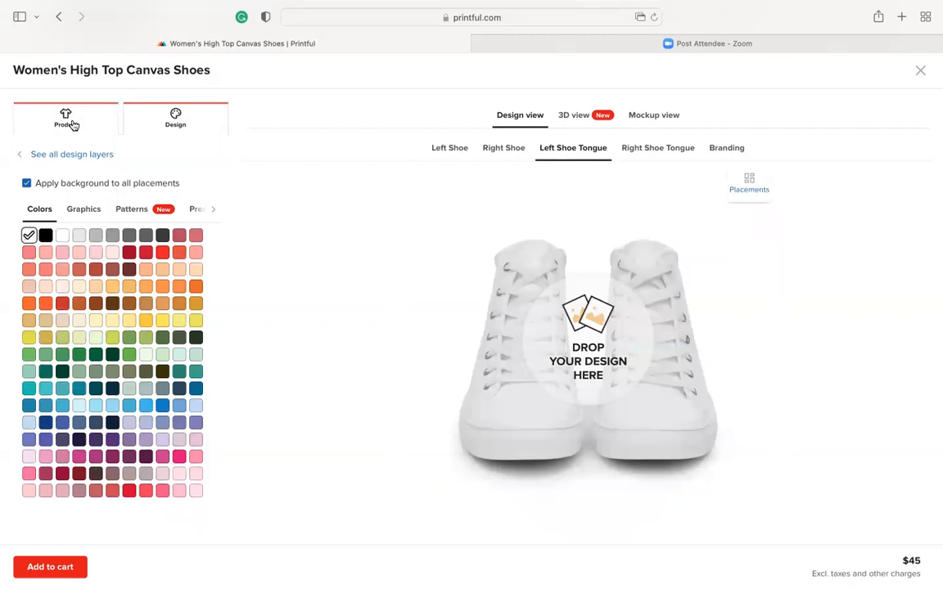
Apply Shoe-Pattern-Polka-dots.png from the file library to the left shoe tongue
left_click(174, 122)
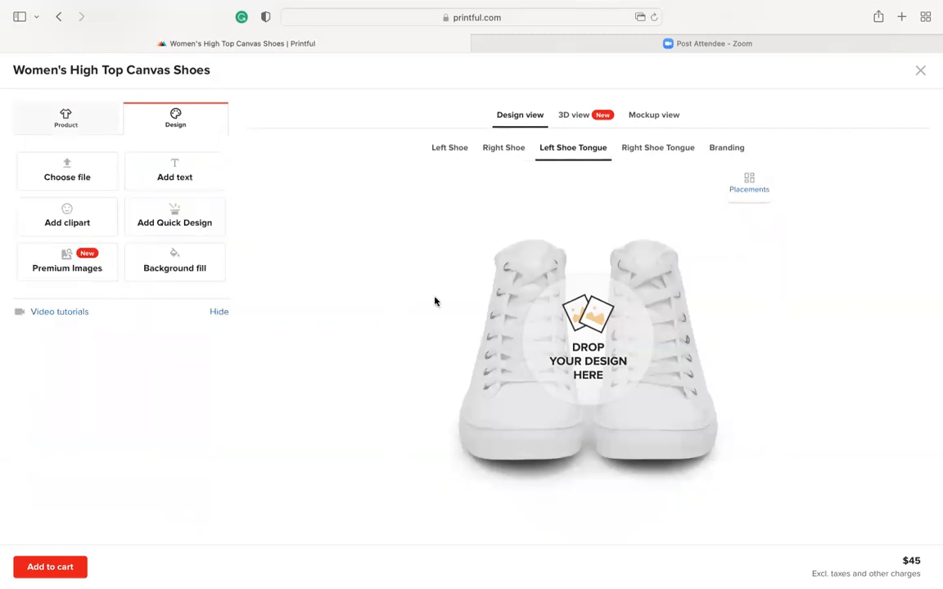
left_click(69, 174)
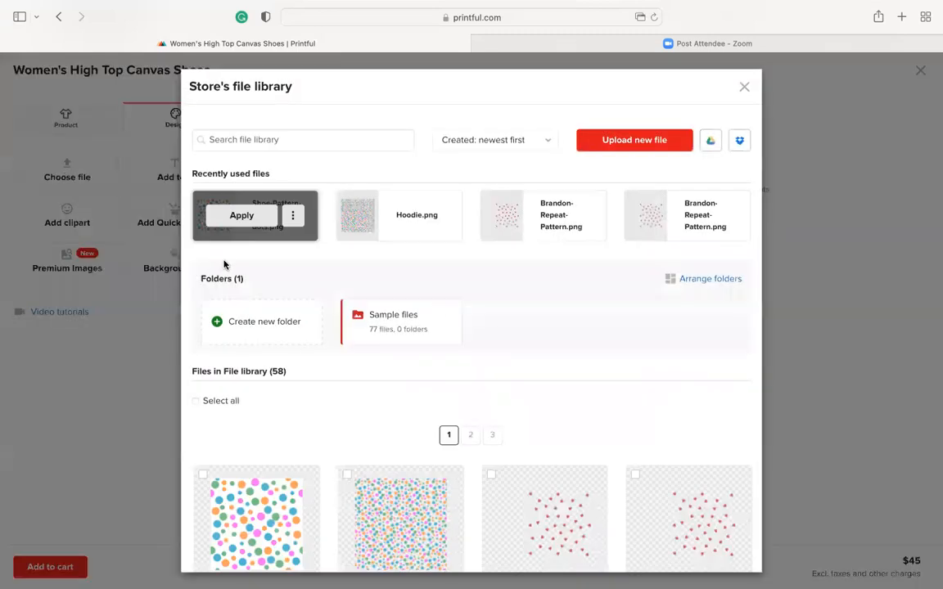
left_click(236, 217)
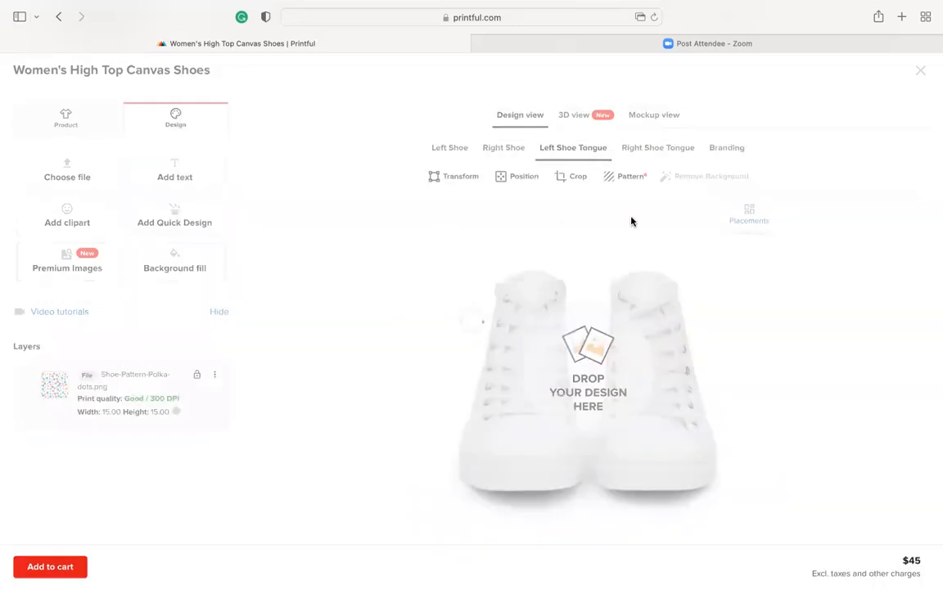
Apply Shoe-Pattern-Polka-dots.png from the file library to the right shoe tongue
left_click(662, 147)
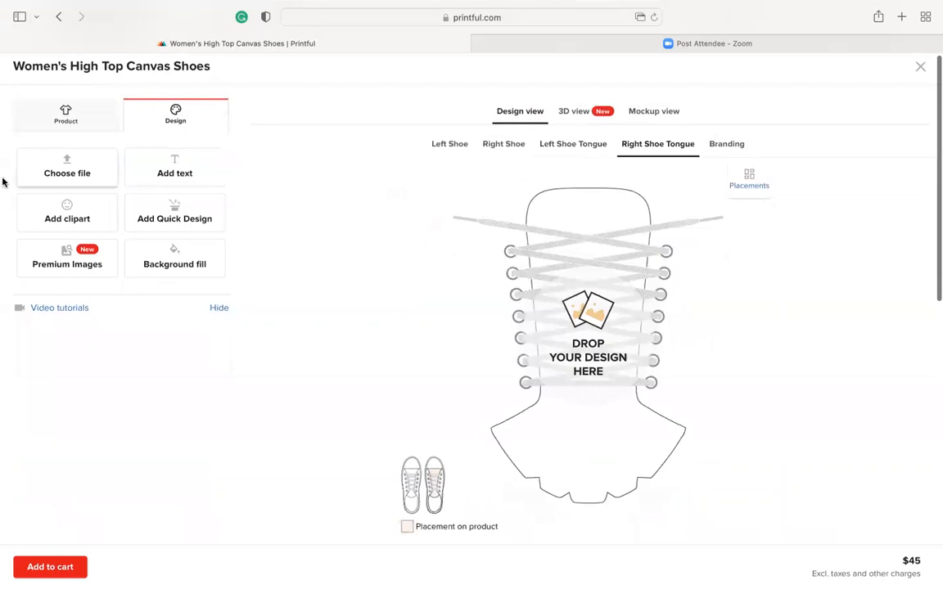
scroll(55, 170, "up", 1)
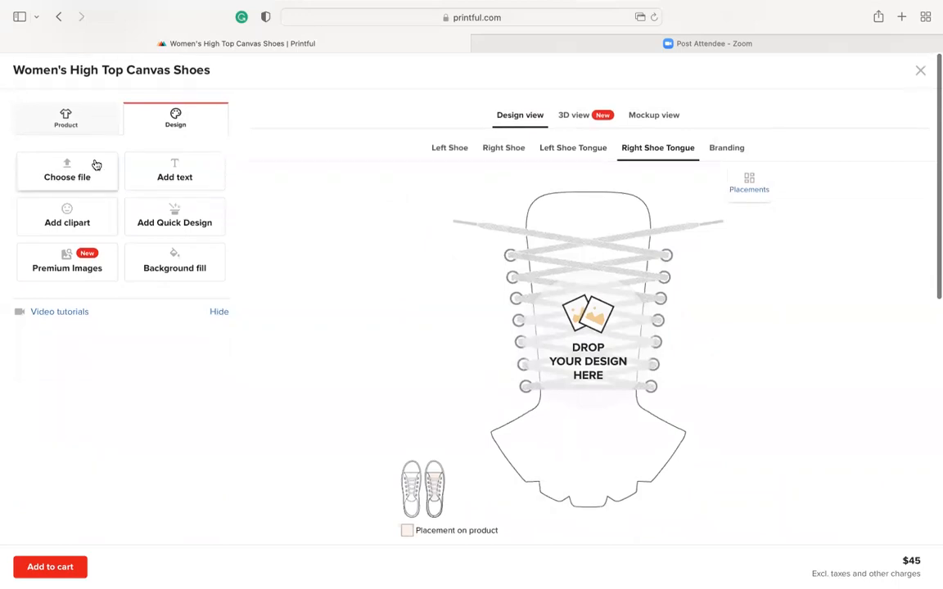
left_click(95, 168)
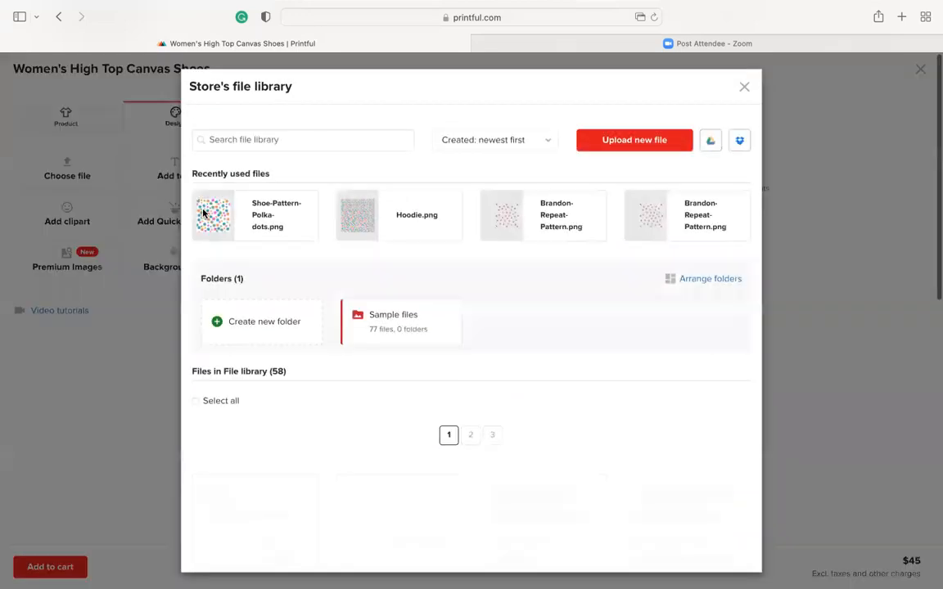
left_click(246, 216)
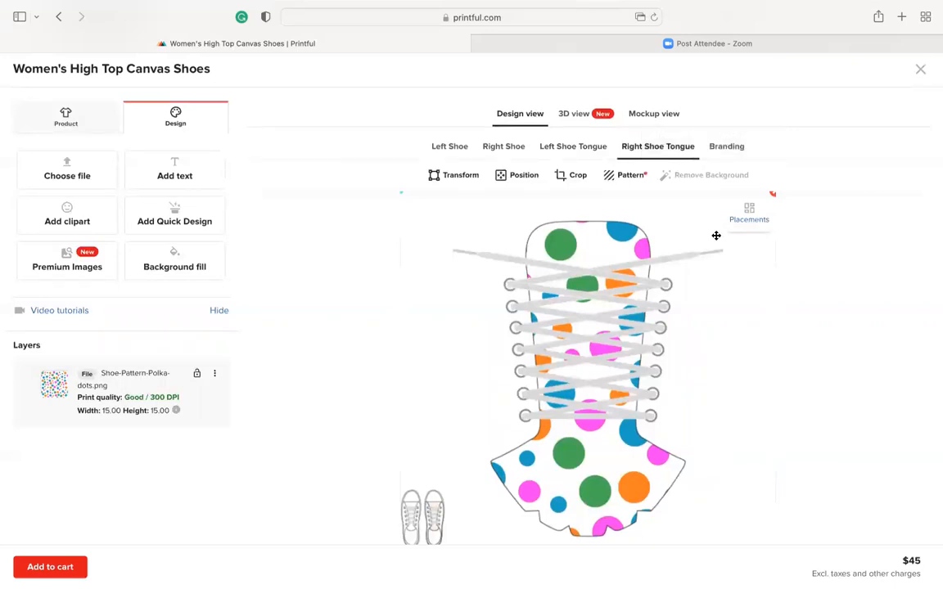
Examine the Branding placement and where its design is printed on the shoes and box
left_click(731, 148)
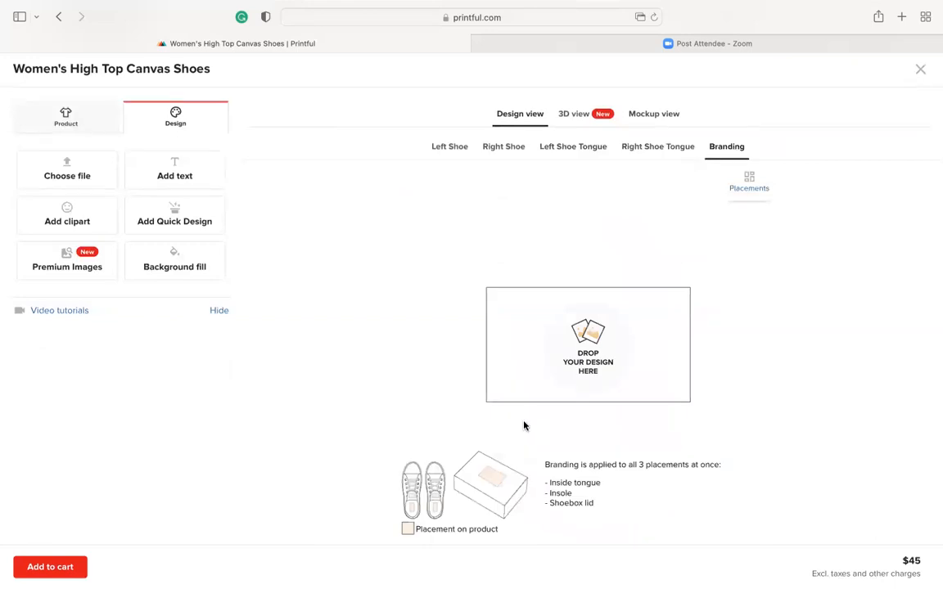
scroll(523, 422, "down", 1)
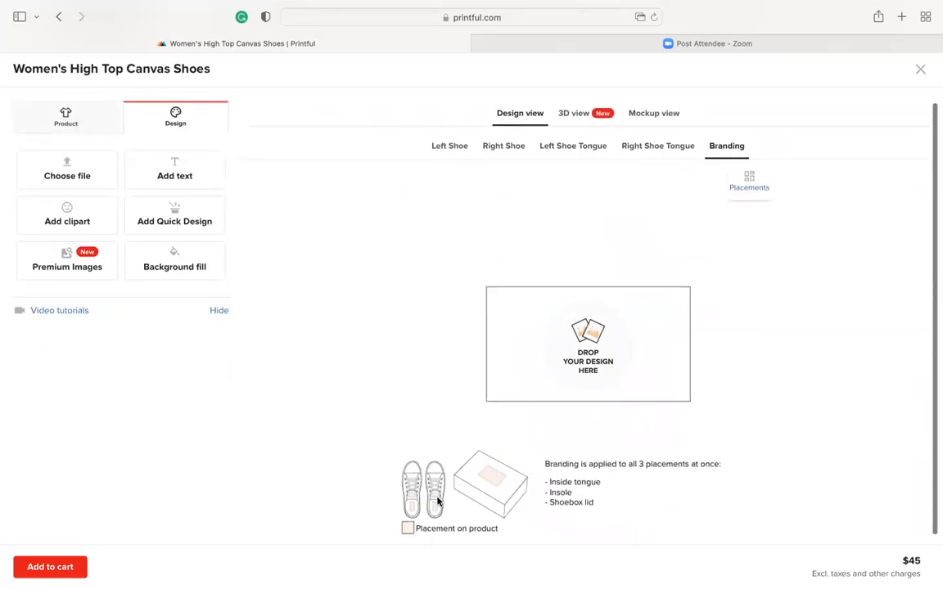
scroll(431, 496, "down", 3)
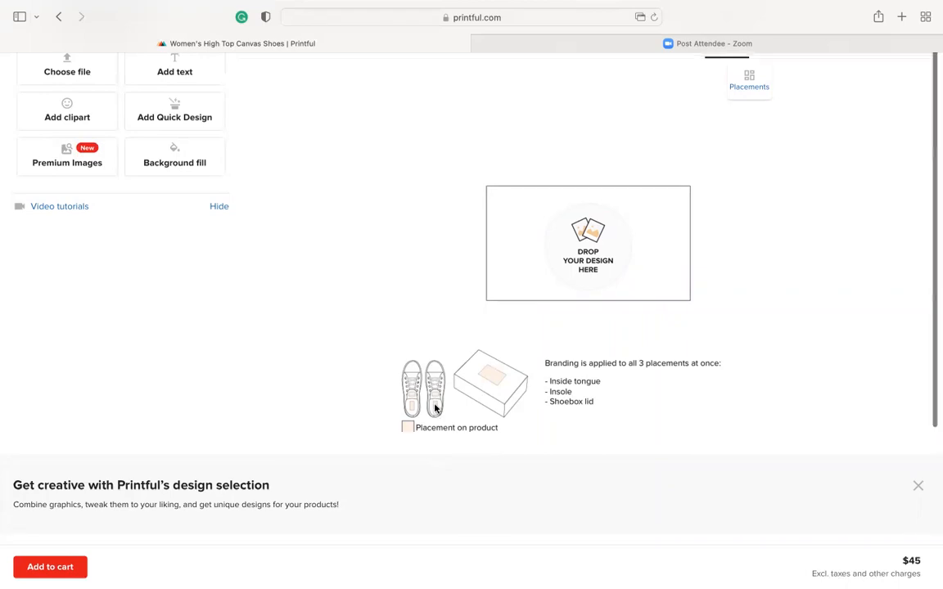
scroll(434, 408, "up", 3)
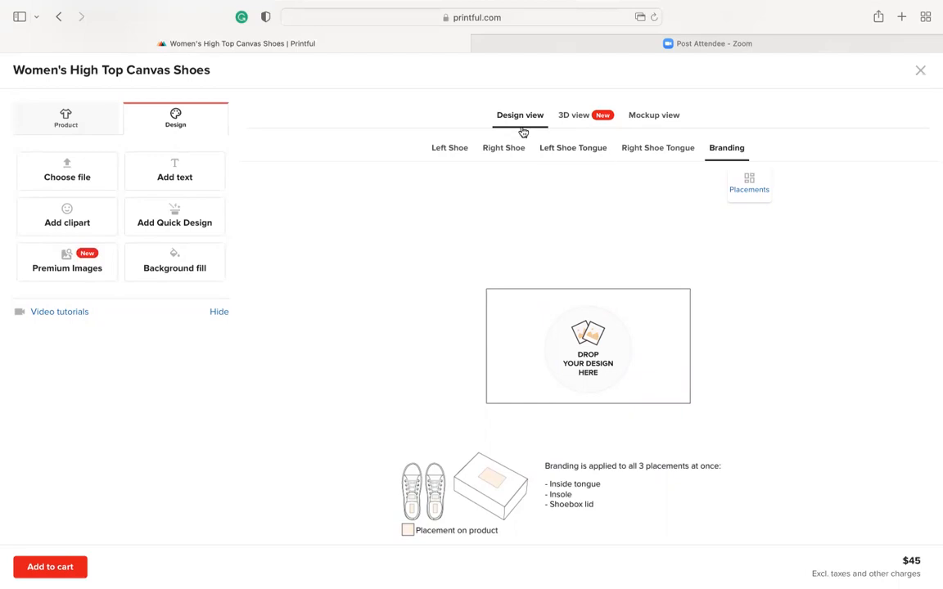
Preview the shoe mockups and examine the angled front view of the pair at large size
left_click(654, 115)
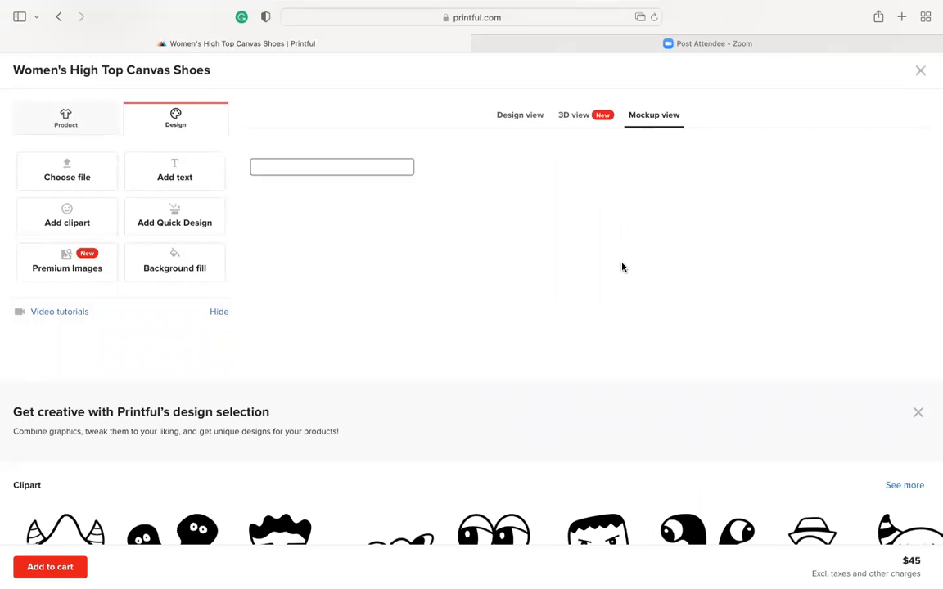
scroll(611, 394, "down", 5)
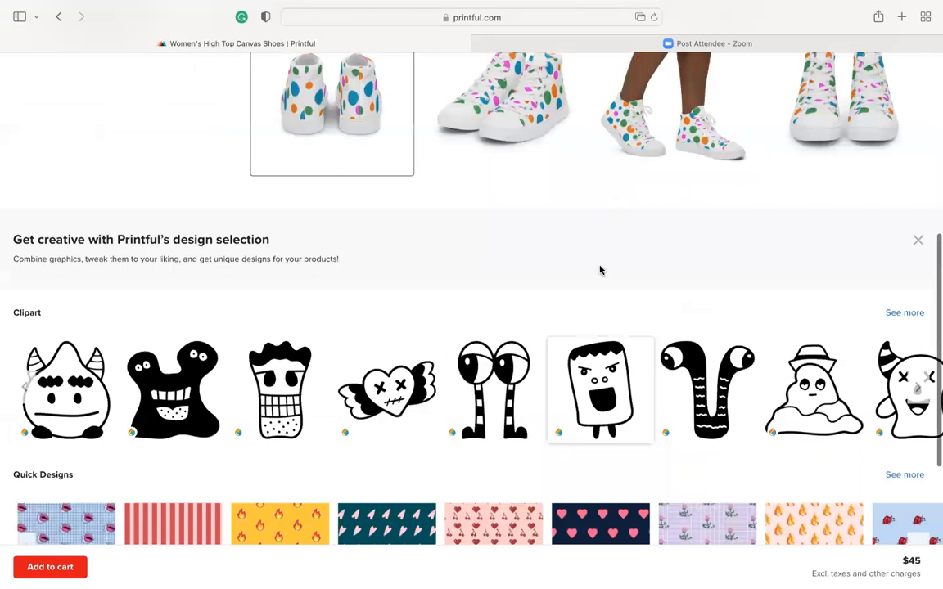
scroll(562, 155, "up", 2)
left_click(531, 276)
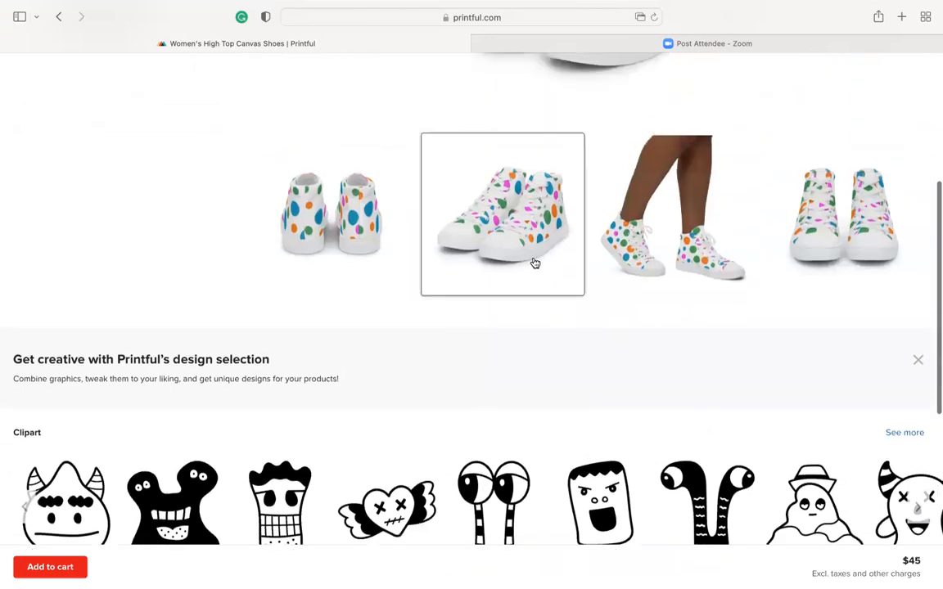
scroll(535, 263, "up", 3)
scroll(536, 263, "up", 3)
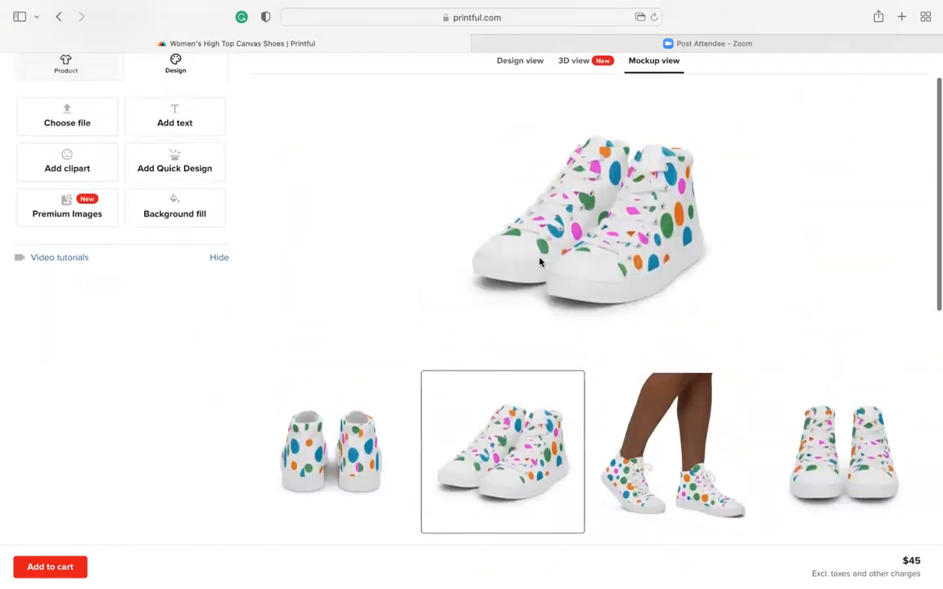
scroll(573, 249, "down", 1)
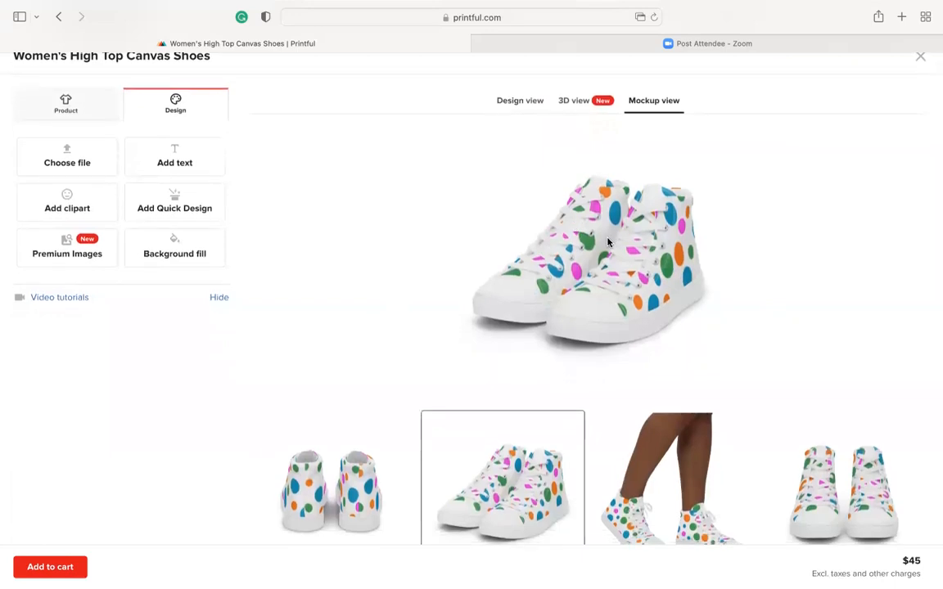
scroll(607, 243, "up", 1)
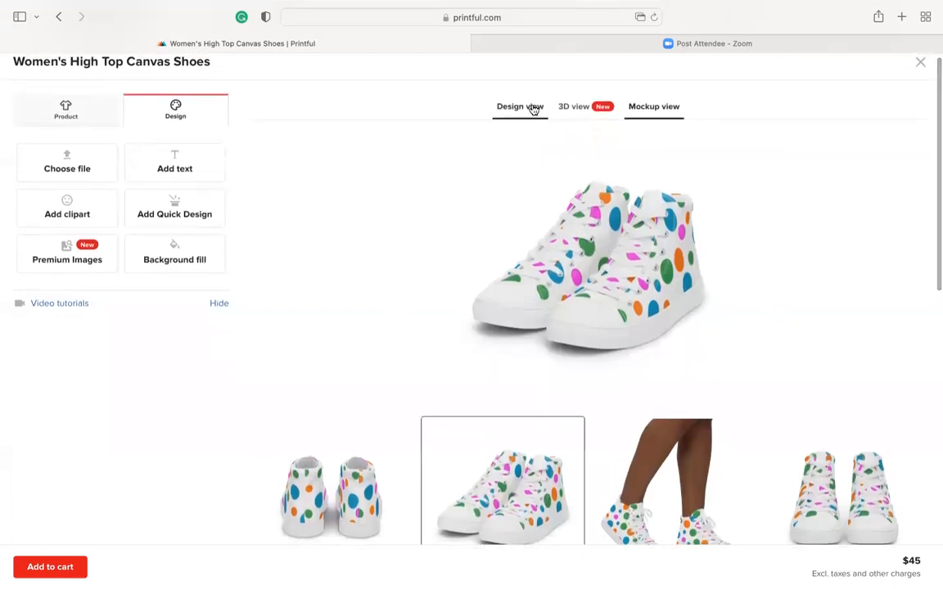
Return to the left shoe's design and apply a Black background fill to all placements
left_click(533, 110)
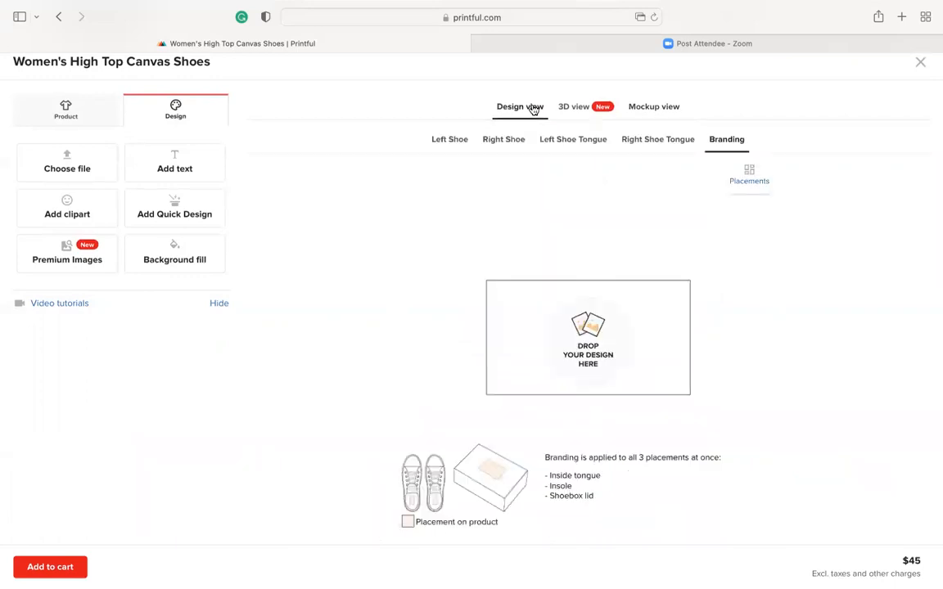
left_click(464, 141)
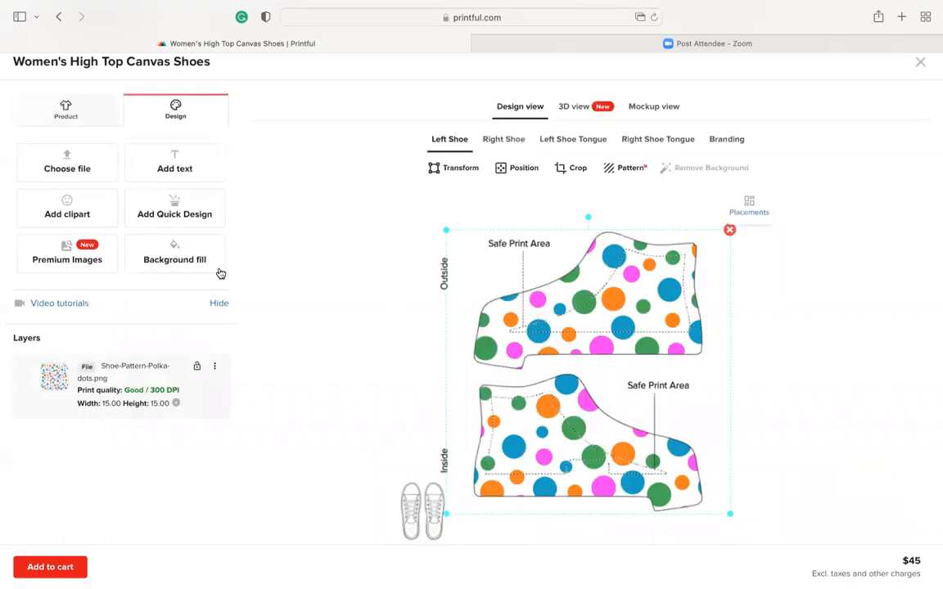
left_click(191, 259)
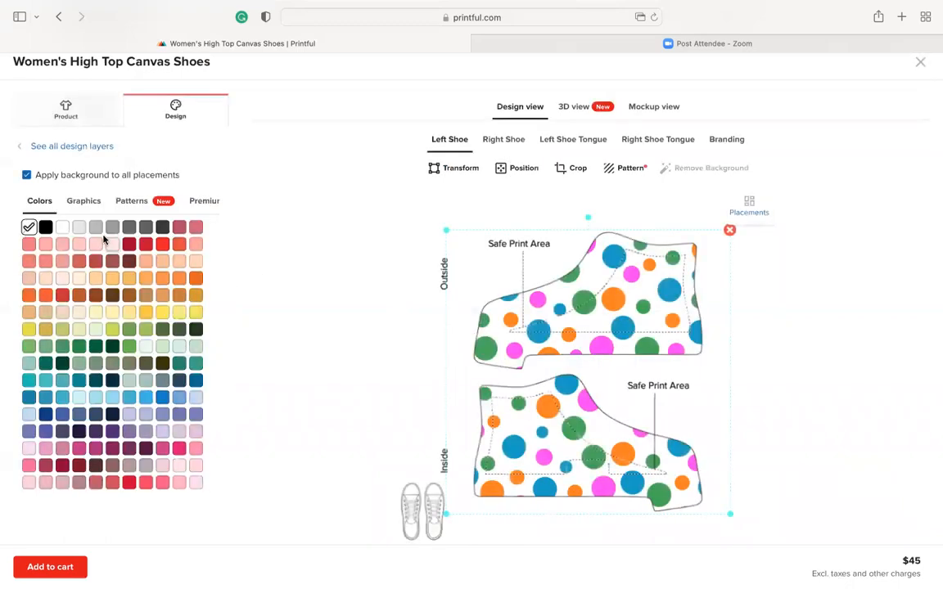
left_click(45, 230)
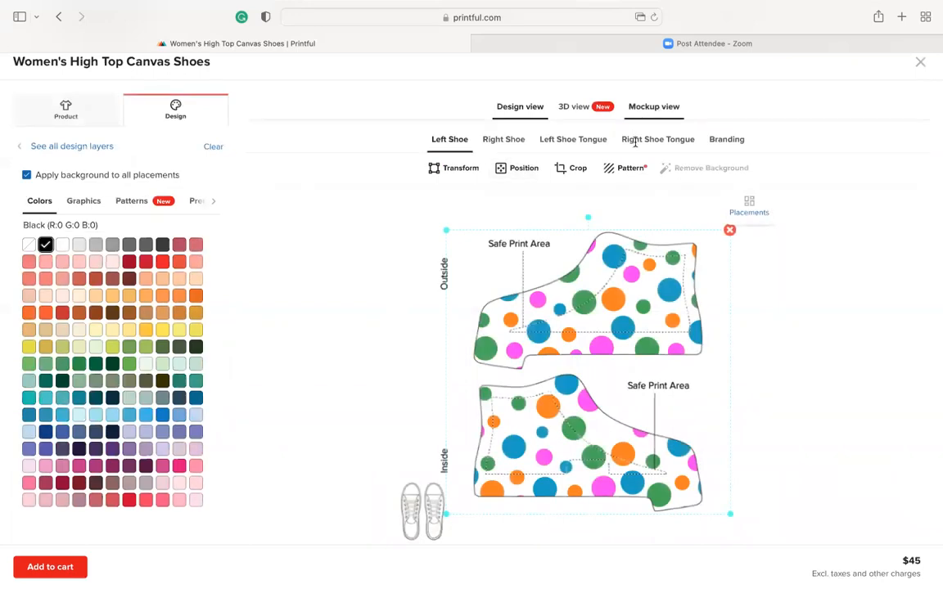
Check the shoe mockups with the Black background fill selected
left_click(662, 107)
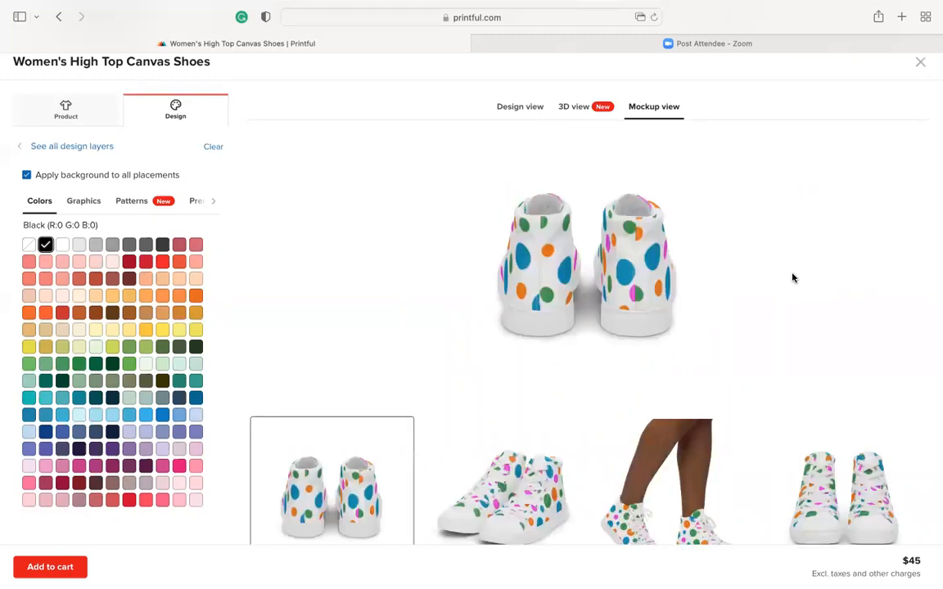
scroll(690, 322, "down", 3)
scroll(690, 322, "up", 2)
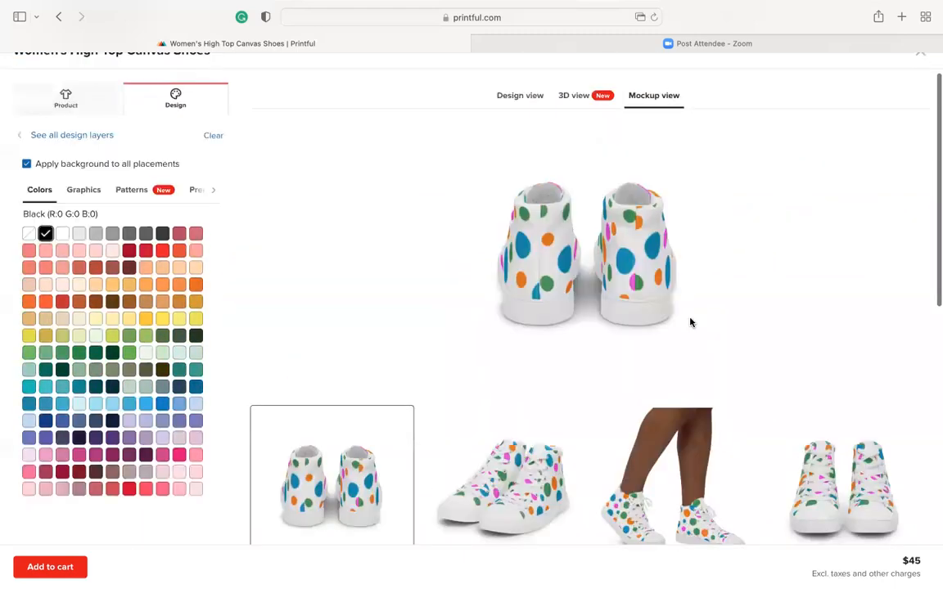
scroll(690, 323, "up", 1)
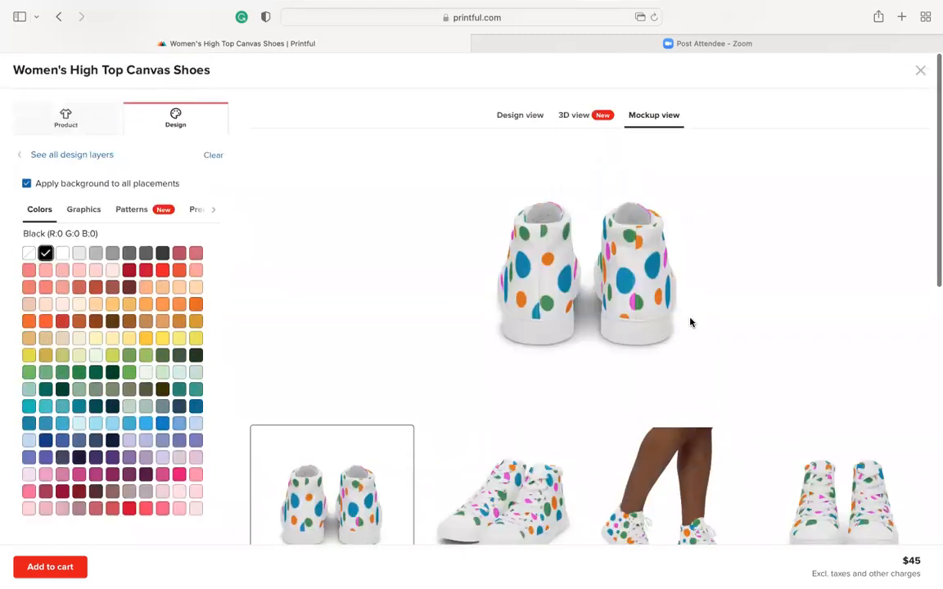
Stop applying the background to all placements, then check the placements overview and reopen the left shoe's design
left_click(521, 116)
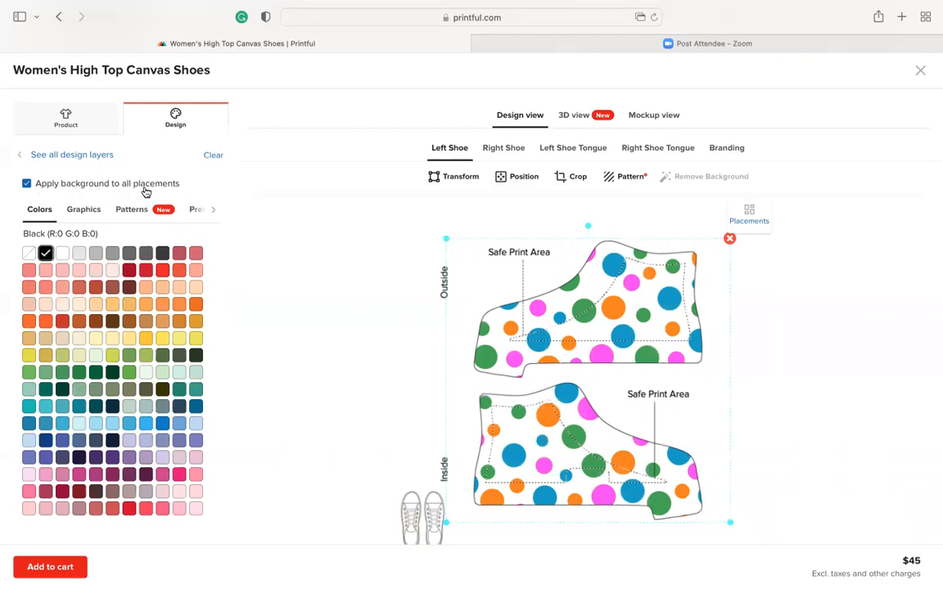
left_click(27, 184)
scroll(236, 307, "down", 3)
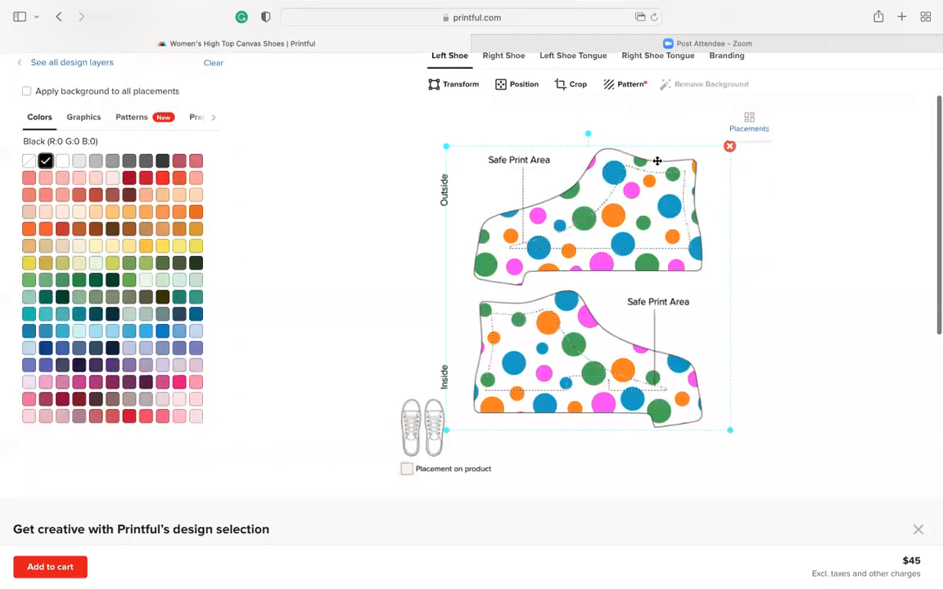
left_click(750, 121)
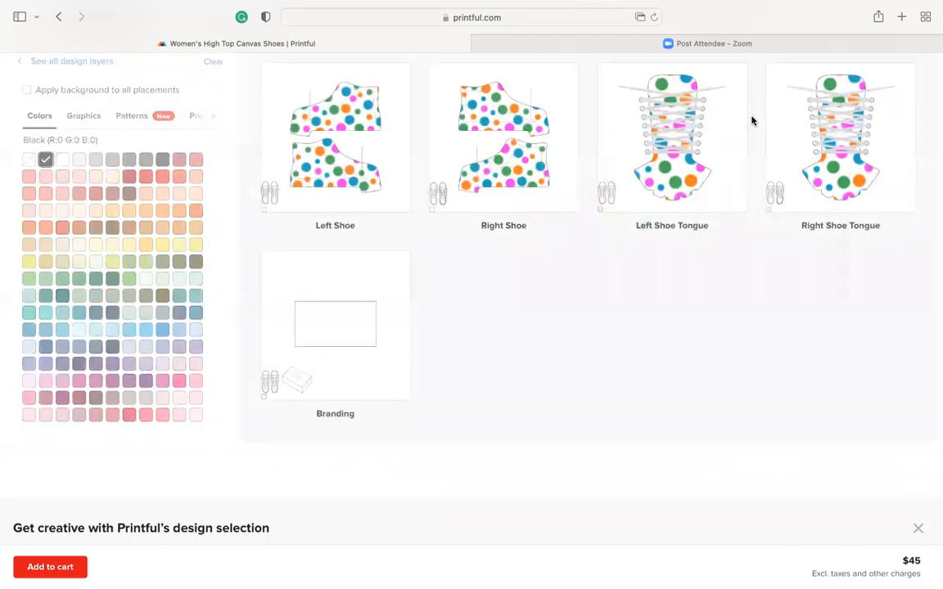
left_click(348, 140)
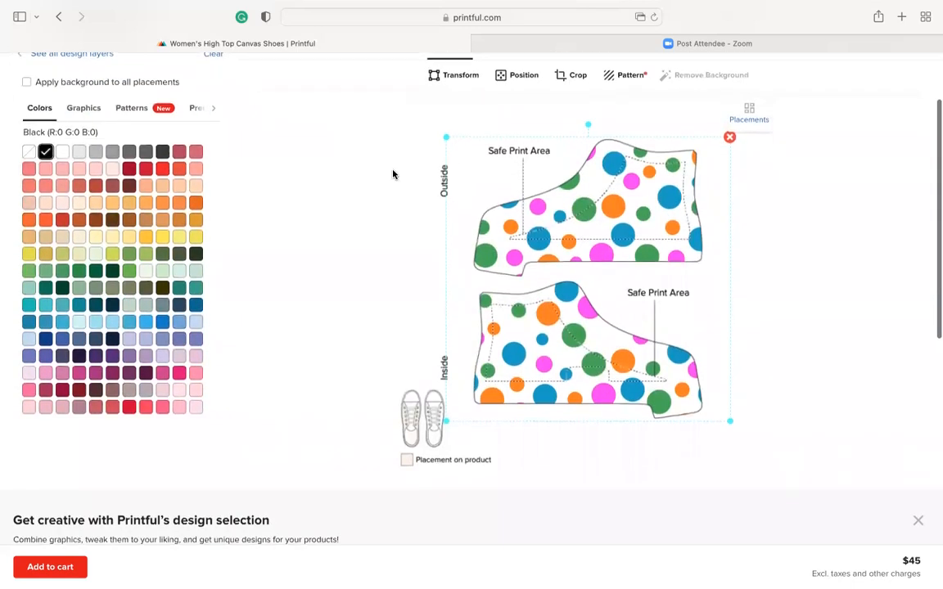
scroll(394, 174, "up", 3)
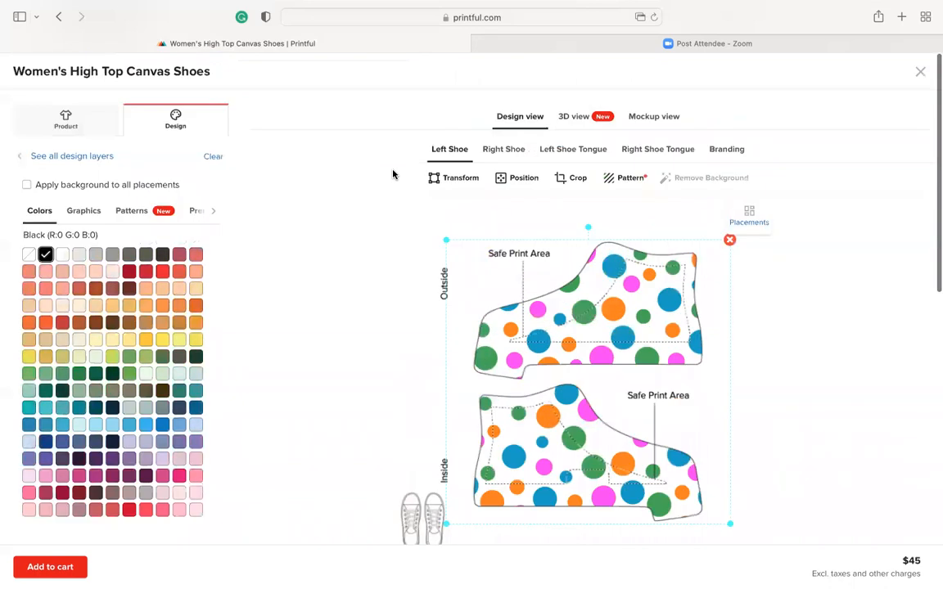
Review the mockup images again with the background limited to the left shoe
left_click(666, 119)
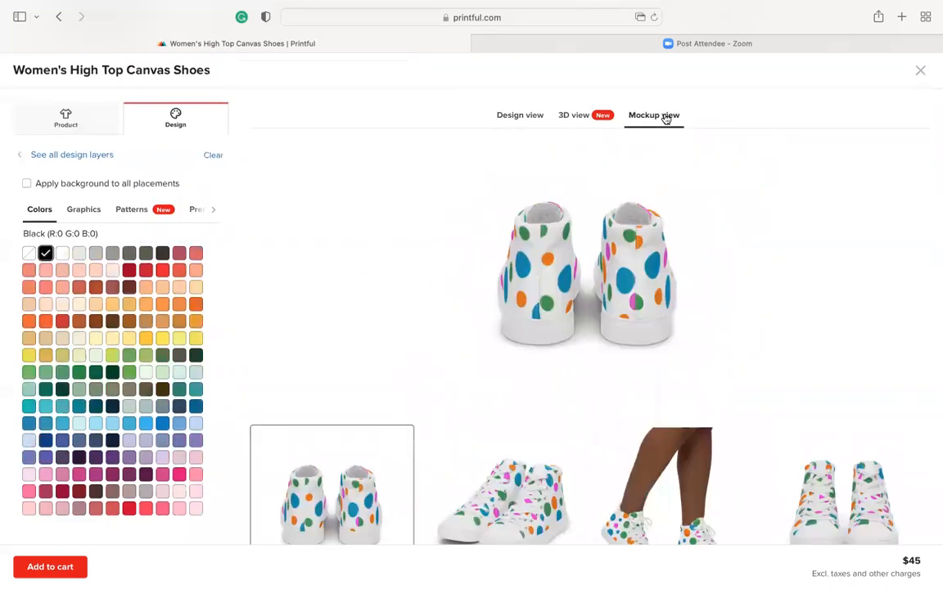
scroll(596, 400, "down", 5)
scroll(596, 401, "up", 2)
scroll(596, 401, "up", 5)
scroll(561, 336, "down", 3)
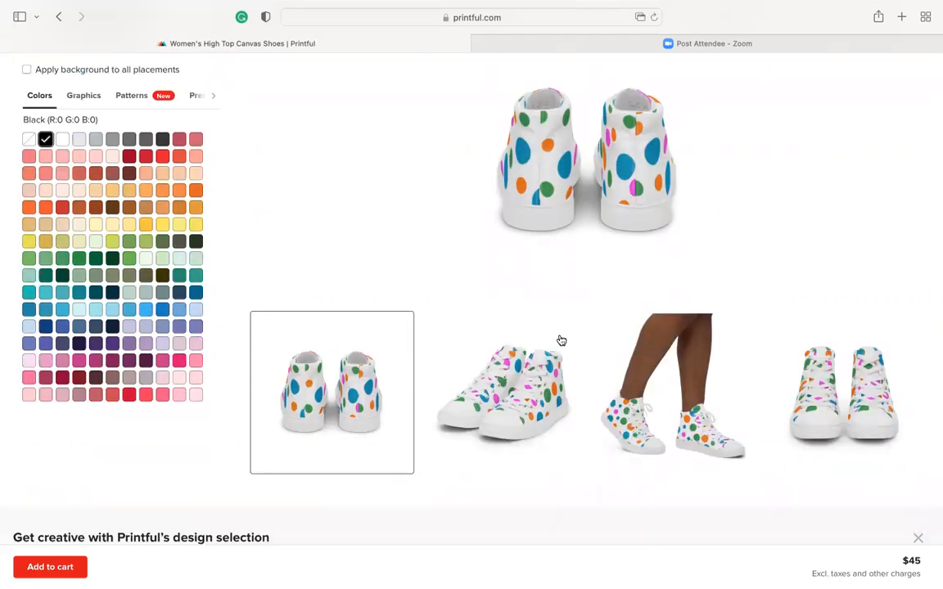
scroll(562, 341, "down", 2)
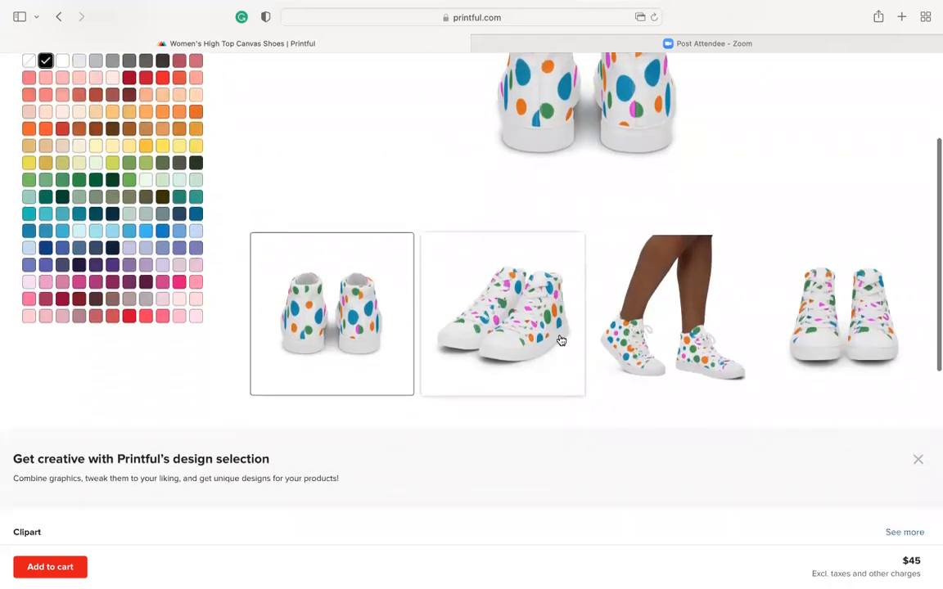
scroll(562, 340, "up", 2)
scroll(562, 341, "up", 2)
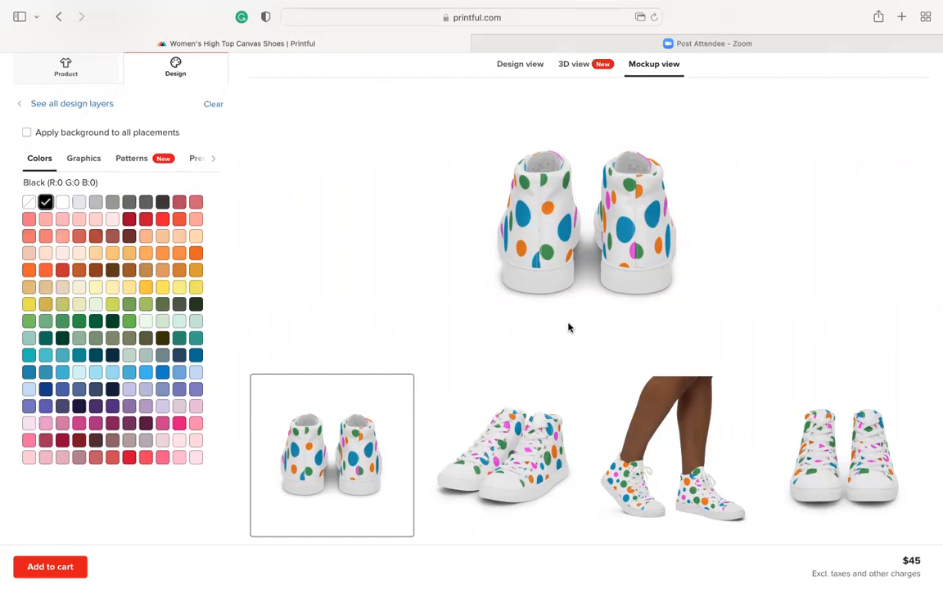
scroll(568, 327, "up", 2)
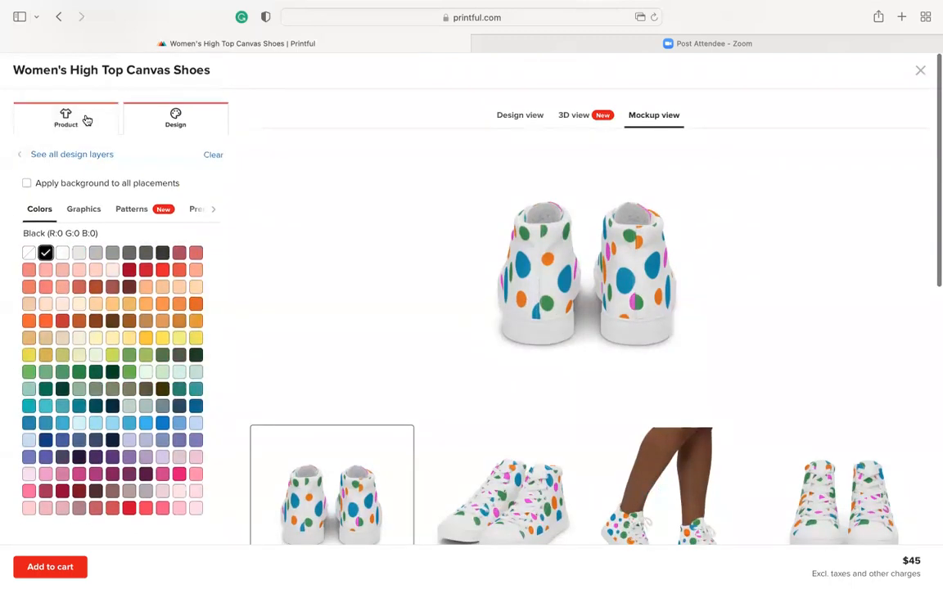
Look up the print file sizes for the shoe placements in the product information, then close it
left_click(87, 120)
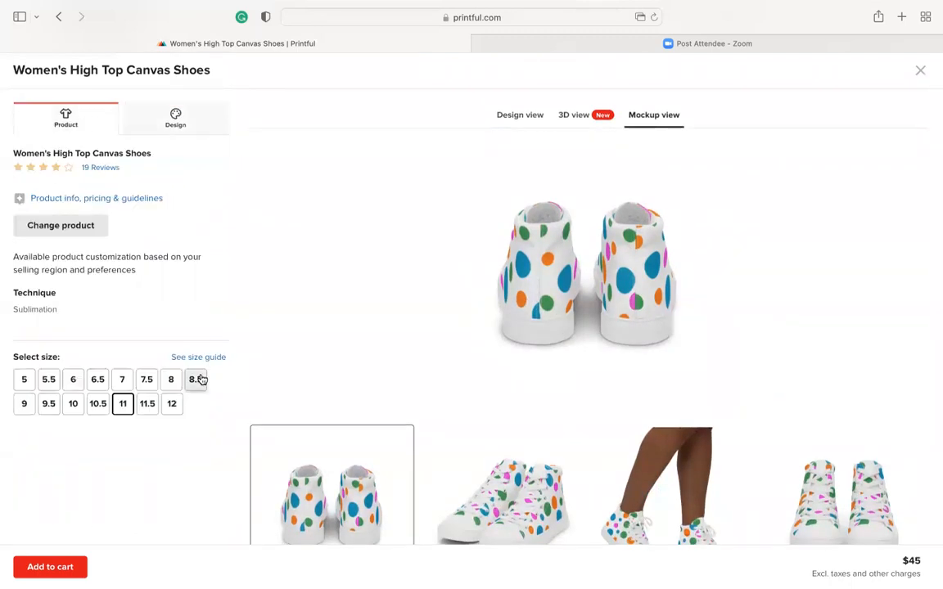
left_click(137, 199)
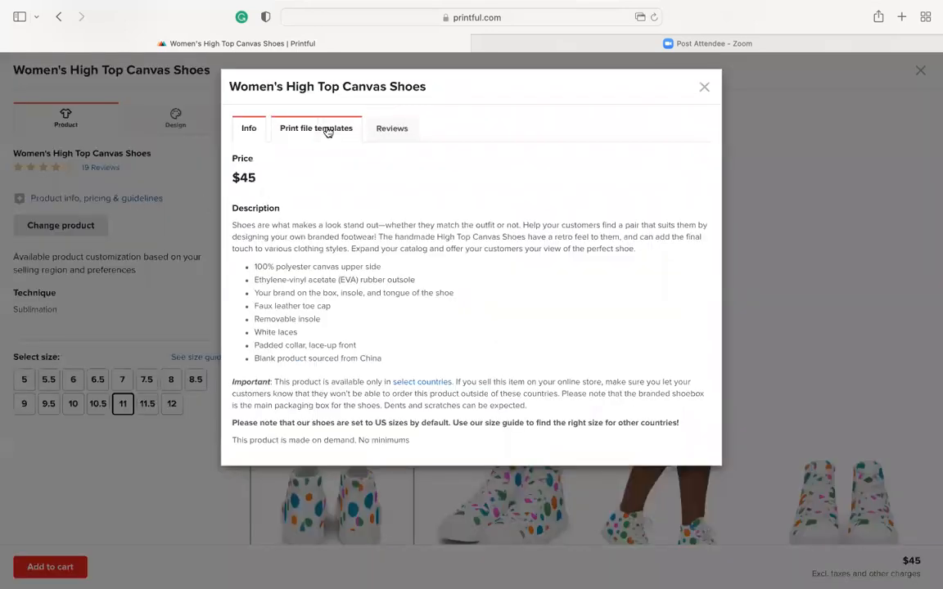
left_click(327, 132)
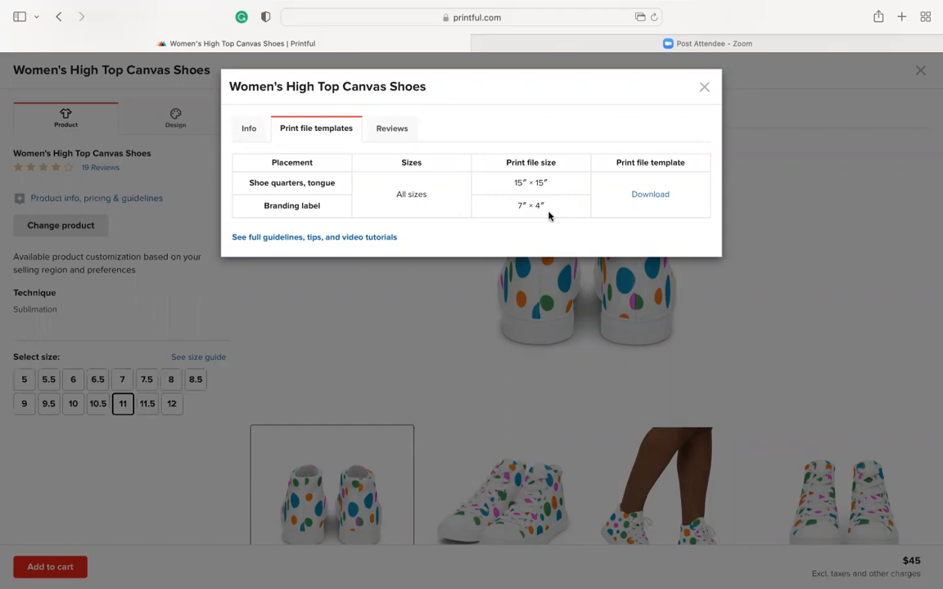
left_click(705, 89)
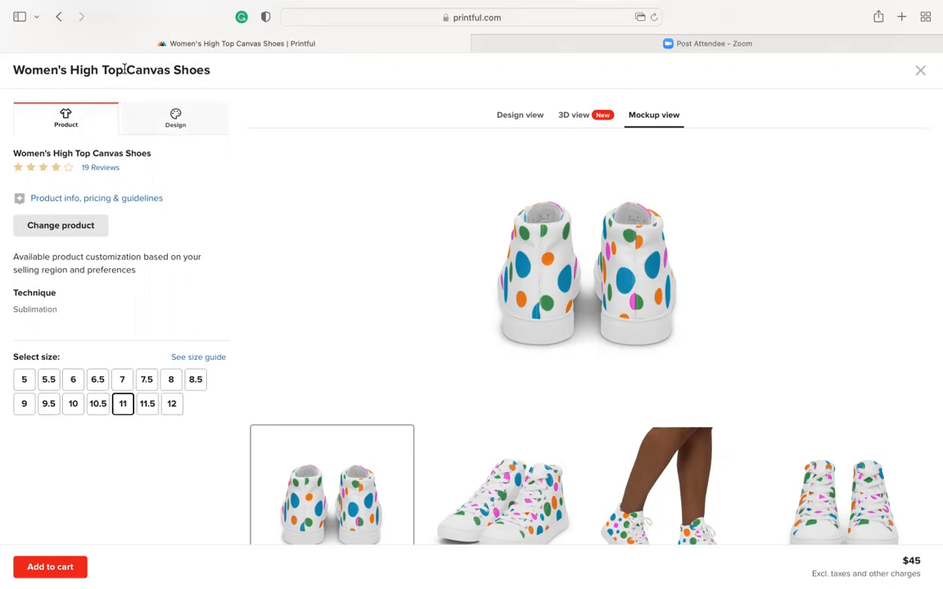
Return to the "all over print" search results and check the file guidelines of the All-Over Print Youth Leggings
left_click(59, 17)
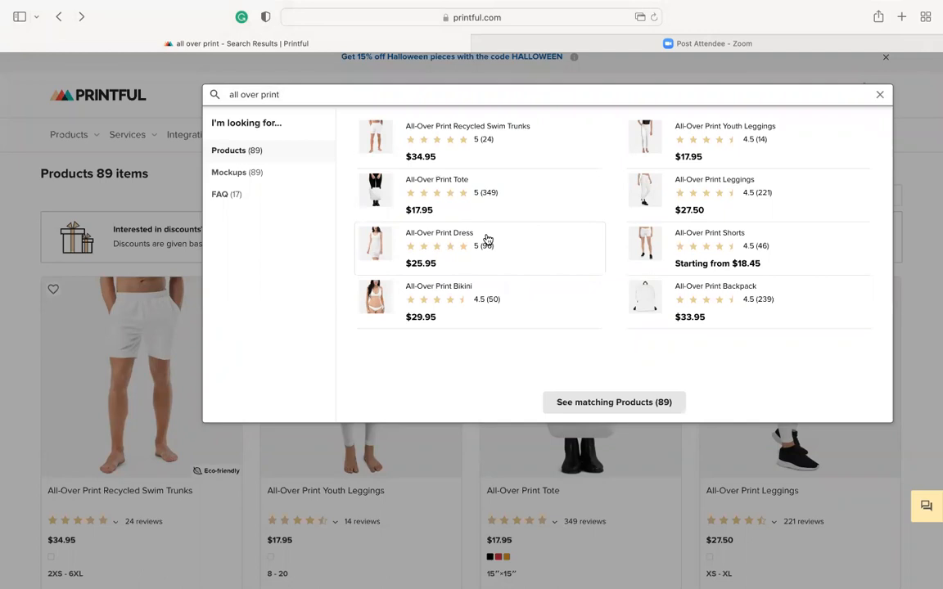
left_click(704, 128)
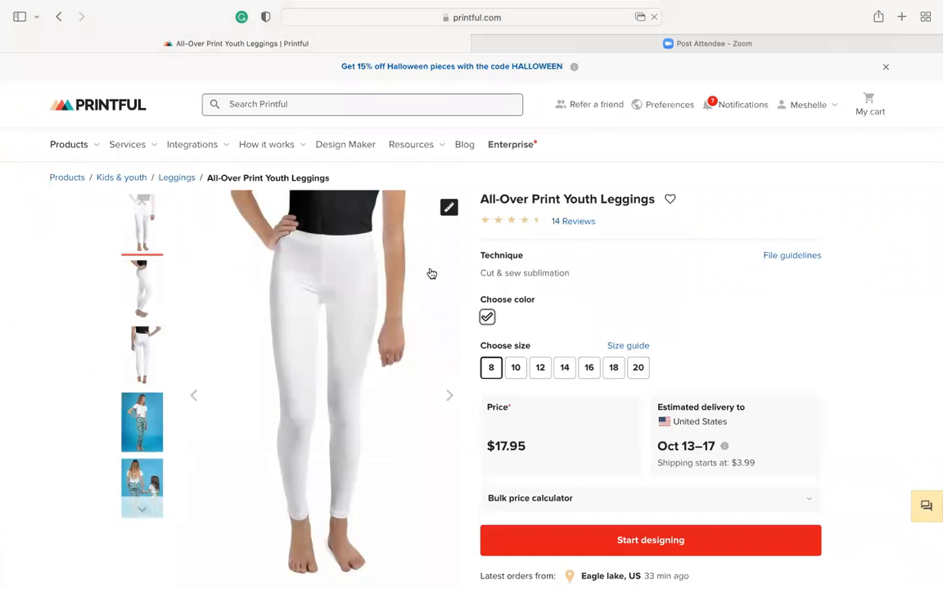
left_click(791, 257)
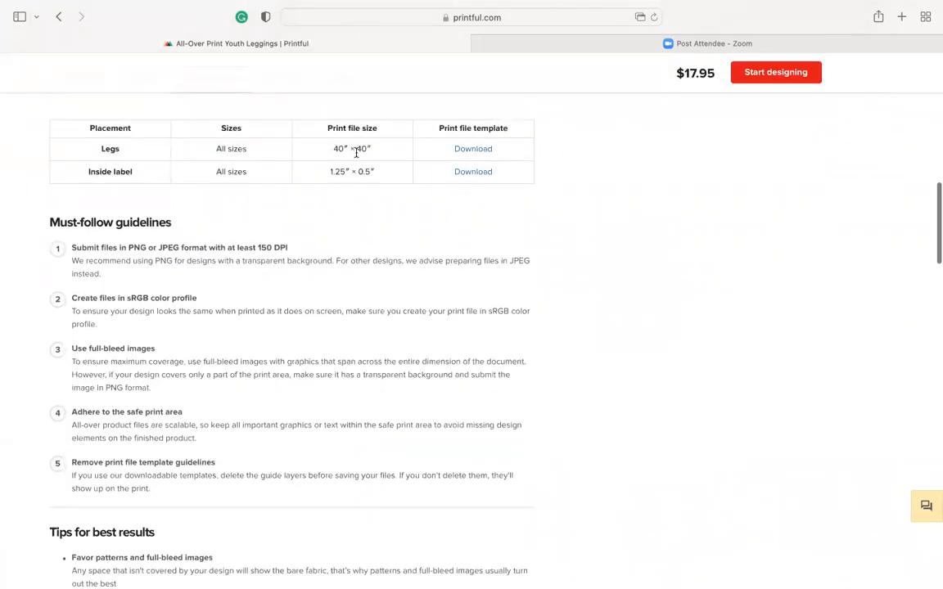
scroll(367, 151, "up", 10)
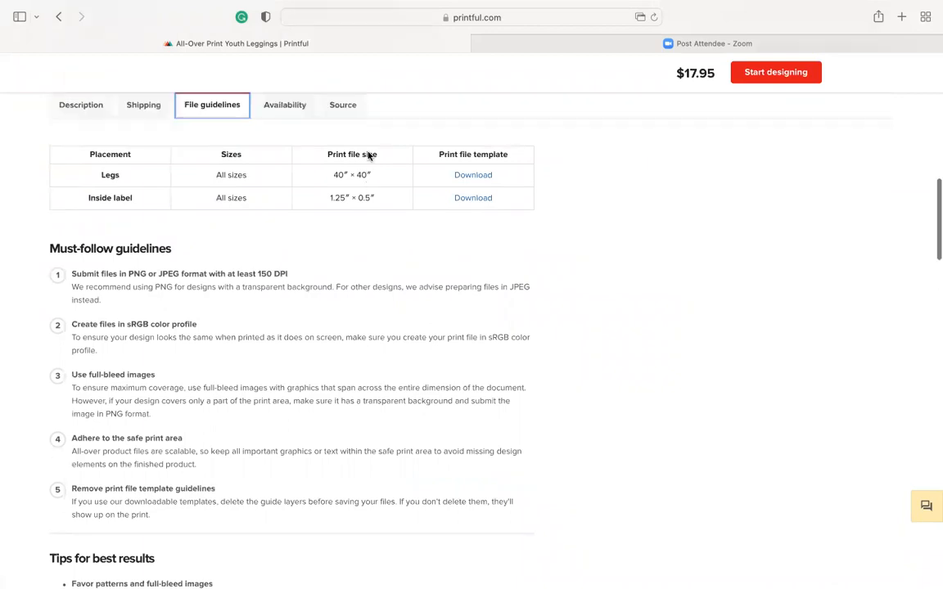
Return to the "all over print" search results and browse the products on pages 1 and 2
left_click(58, 18)
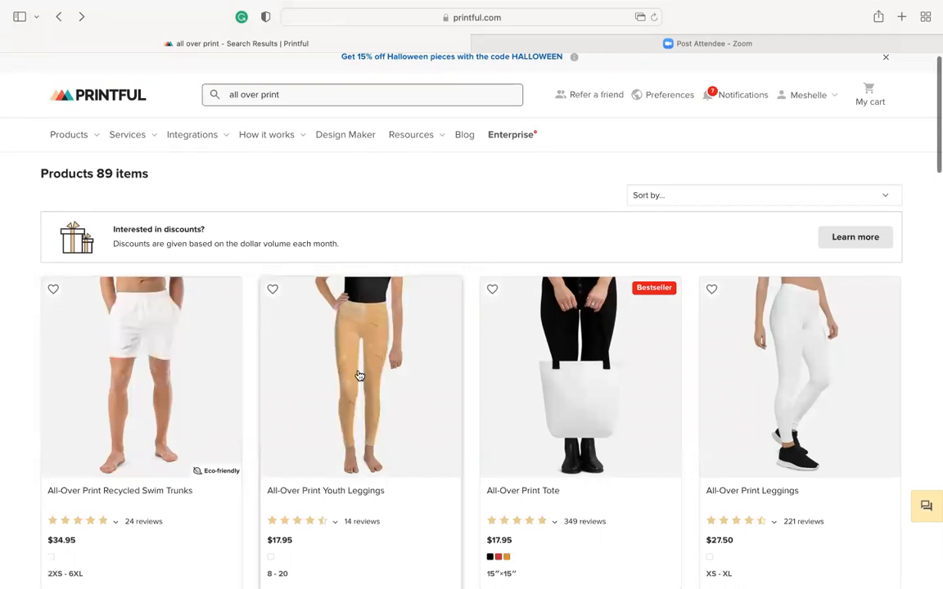
scroll(360, 376, "down", 12)
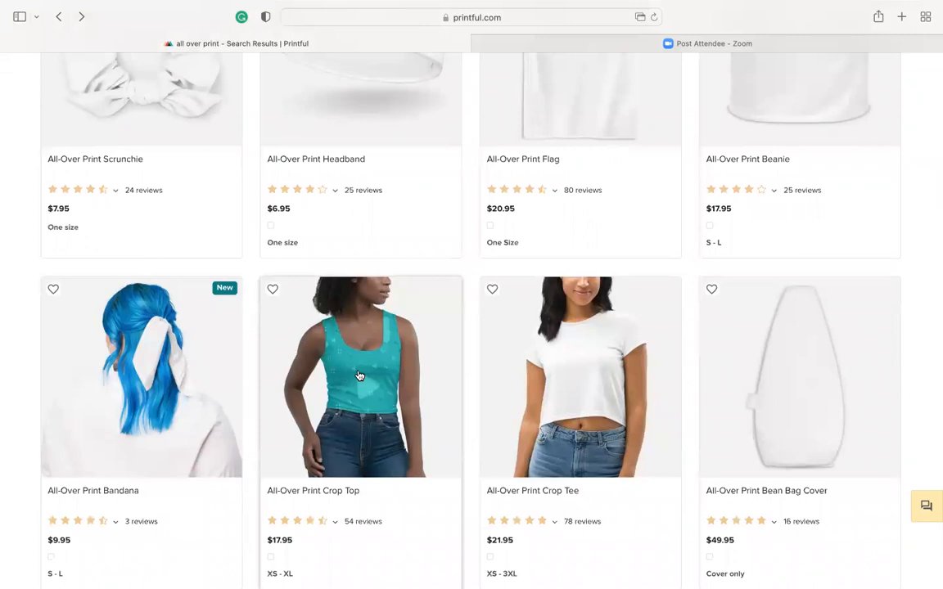
scroll(361, 377, "down", 5)
scroll(381, 387, "down", 4)
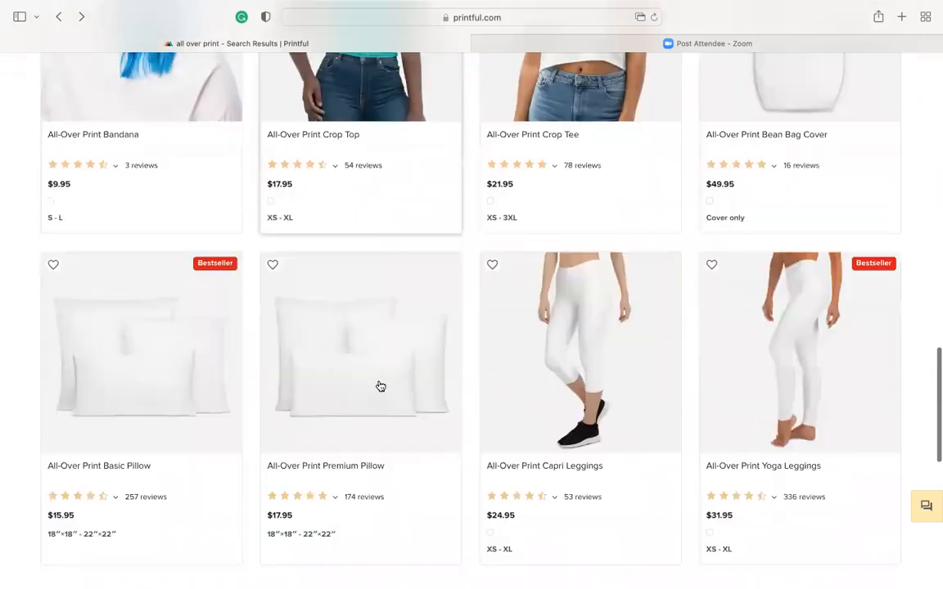
scroll(378, 387, "down", 4)
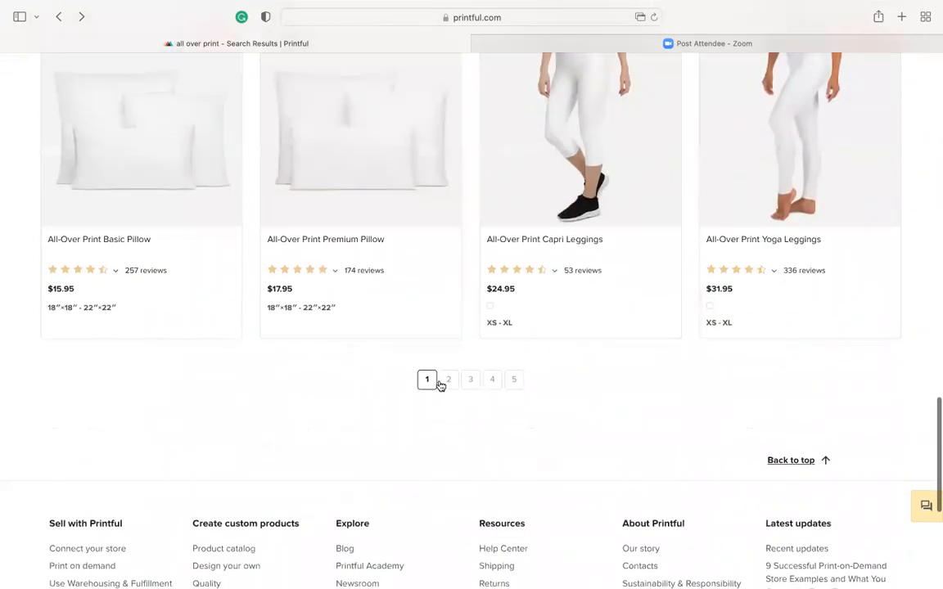
left_click(447, 383)
scroll(441, 373, "down", 3)
scroll(439, 360, "down", 20)
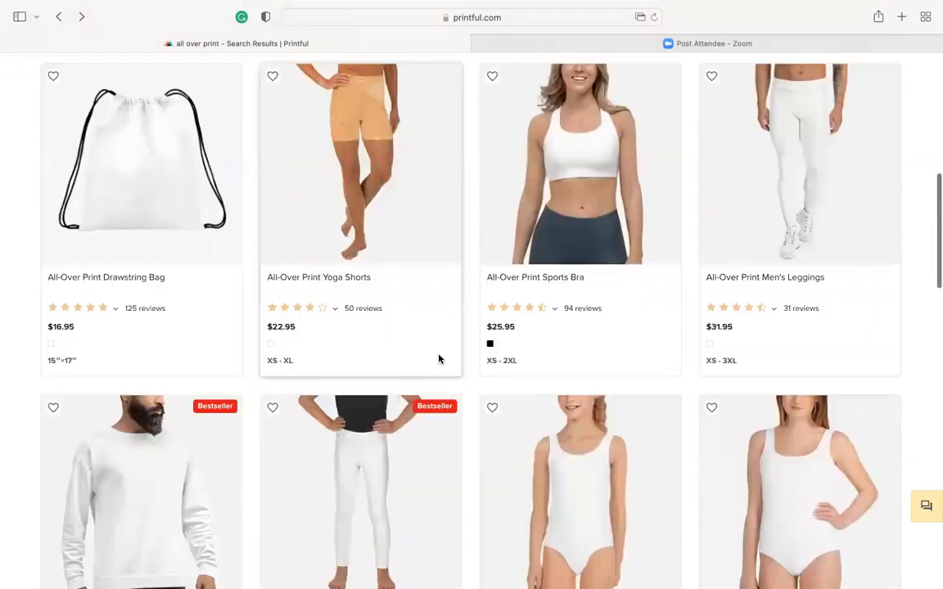
scroll(439, 361, "down", 7)
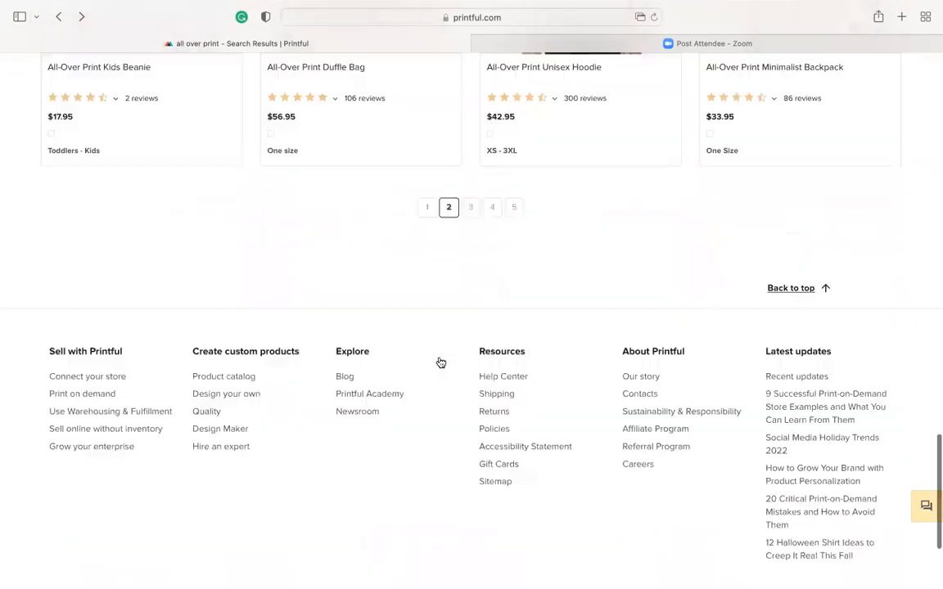
Open page 5 of the search results and look through the hoodies offered there
left_click(514, 95)
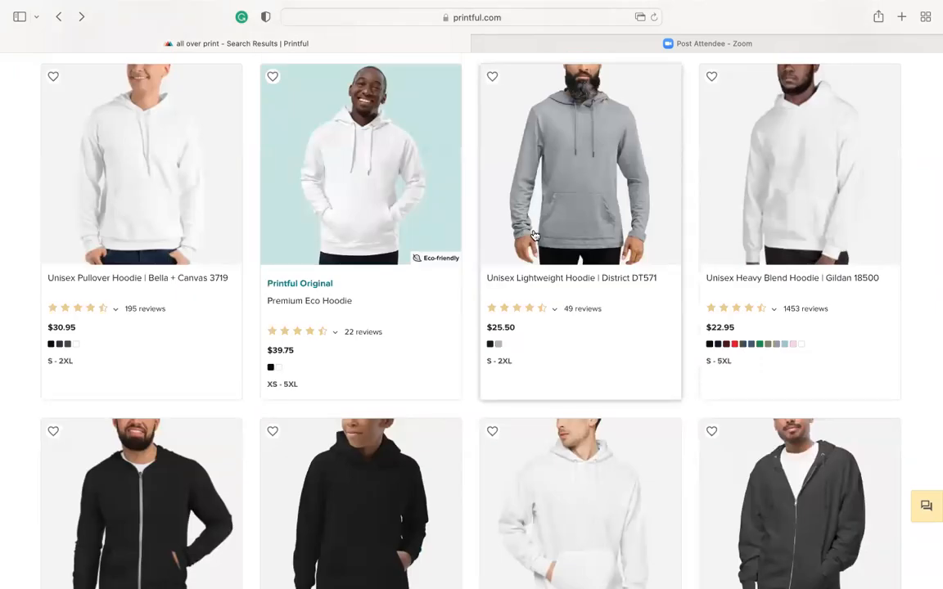
scroll(533, 236, "up", 1)
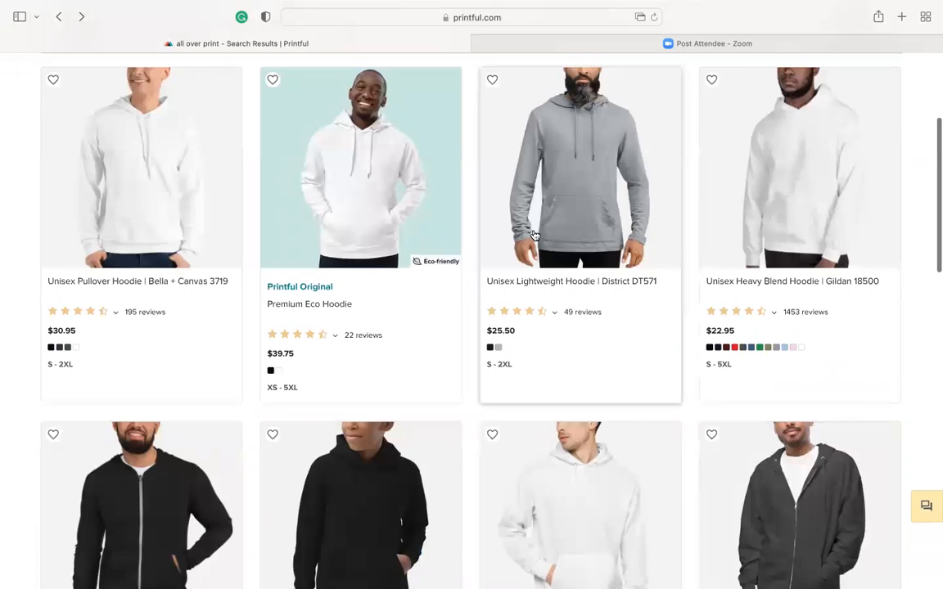
scroll(533, 236, "up", 3)
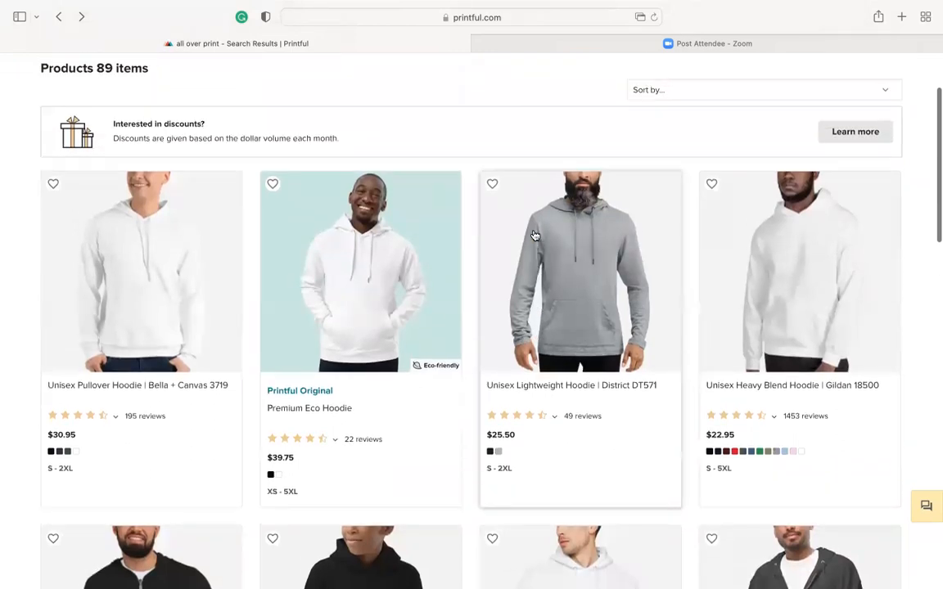
scroll(533, 236, "down", 3)
scroll(533, 236, "down", 3)
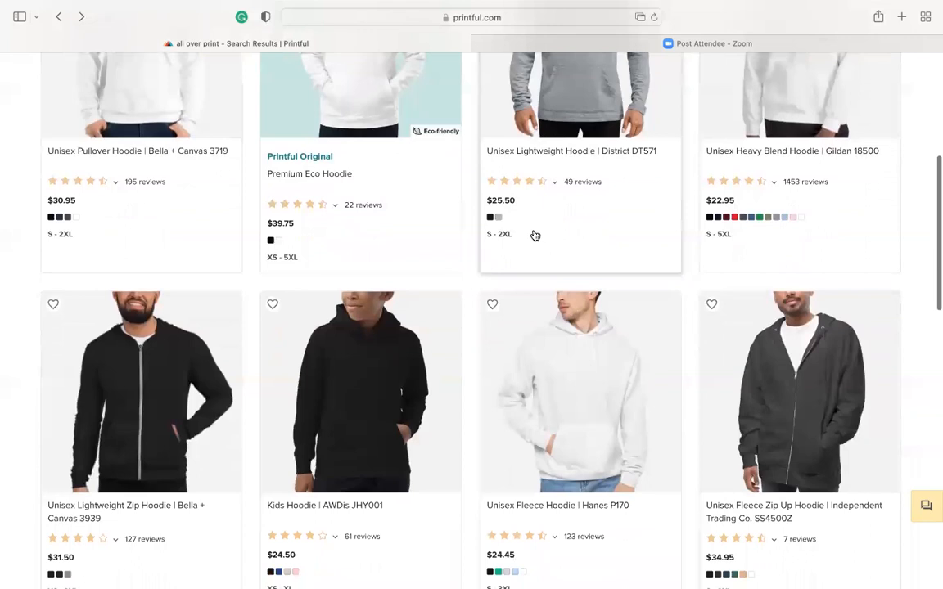
scroll(446, 280, "down", 3)
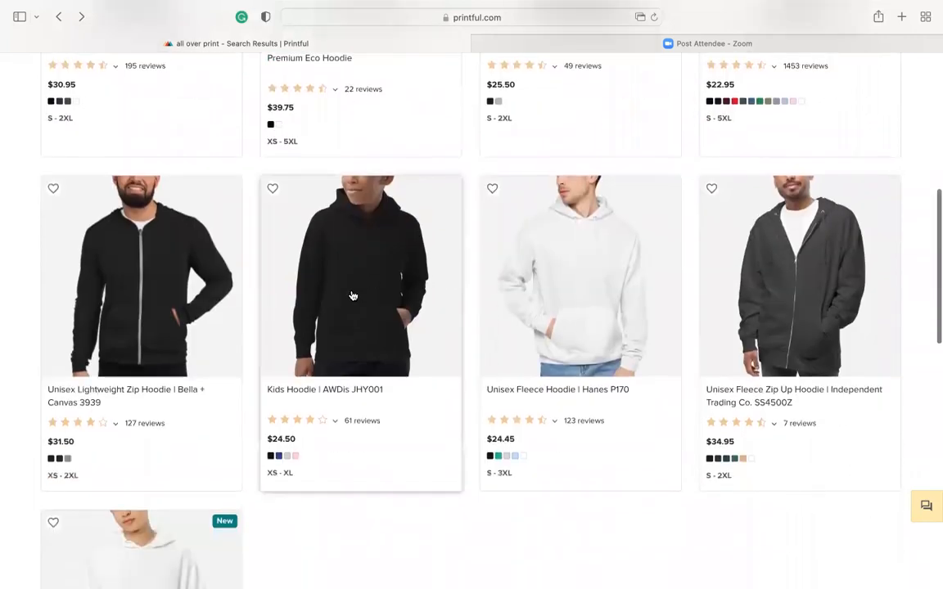
scroll(461, 466, "down", 2)
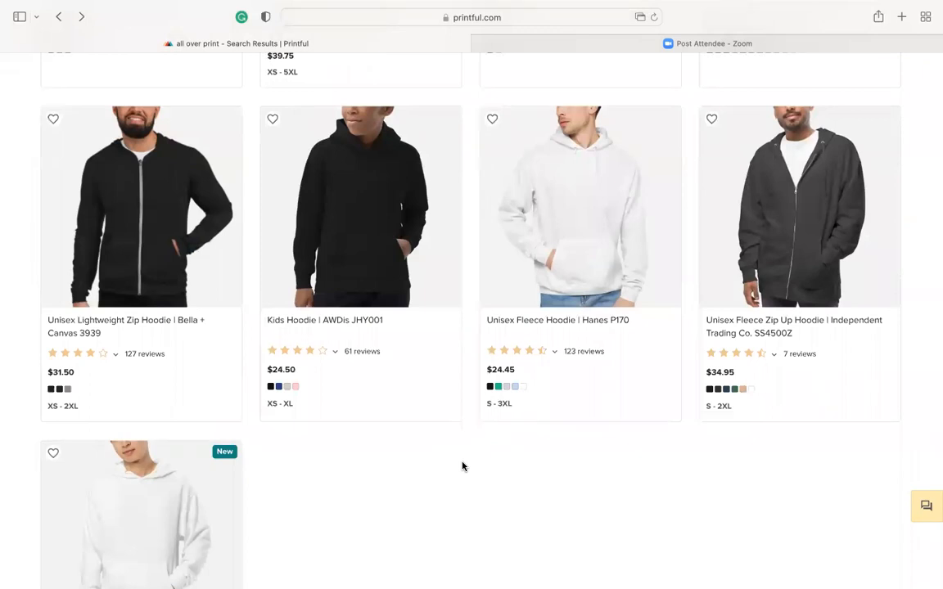
scroll(461, 467, "up", 12)
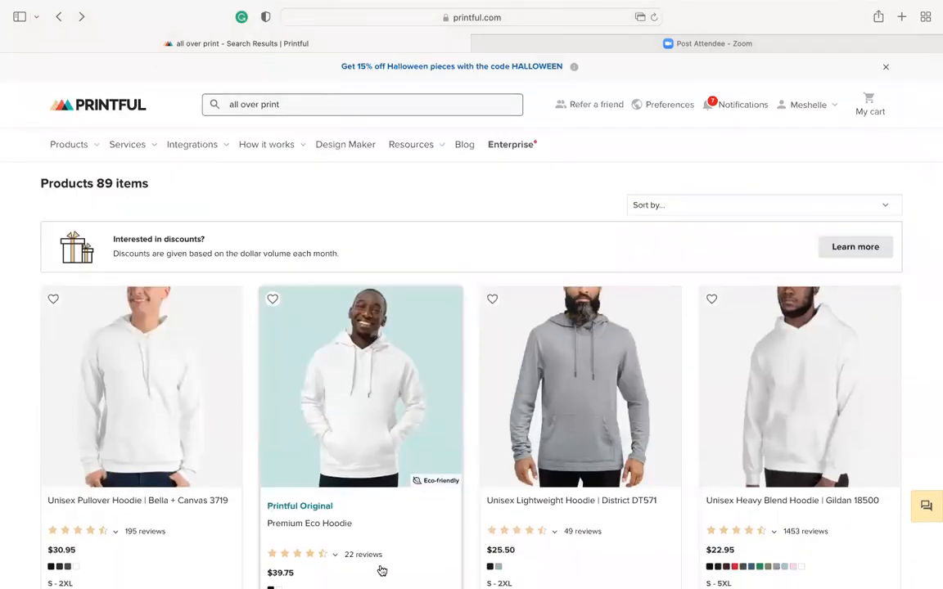
Switch to Adobe Illustrator and bring up the open Hoodie document
mouse_move(486, 583)
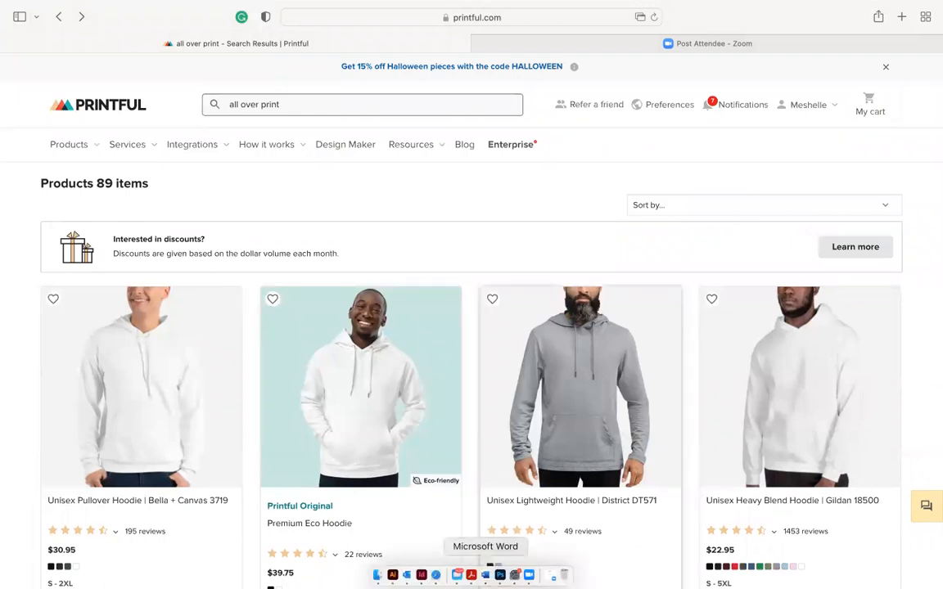
left_click(393, 575)
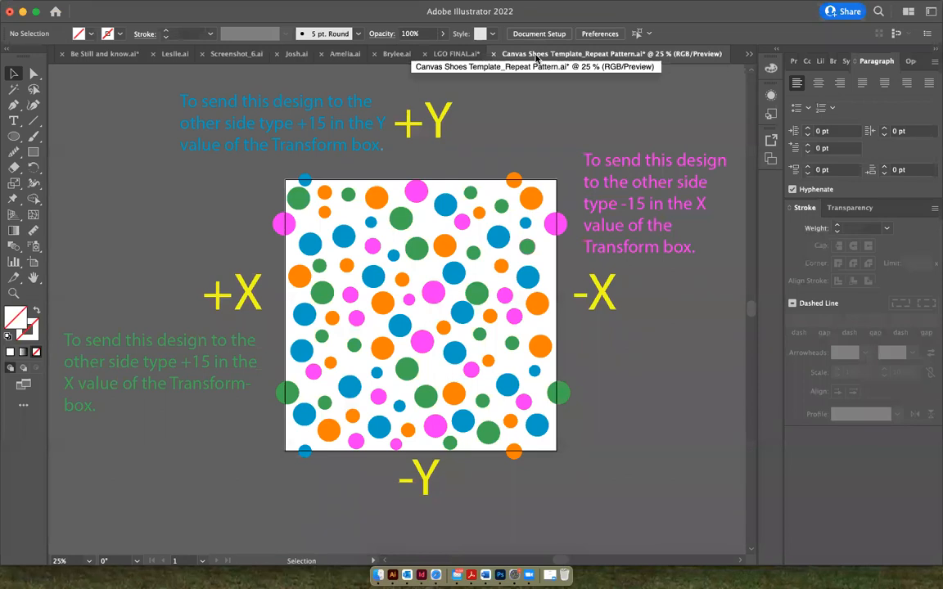
left_click(749, 54)
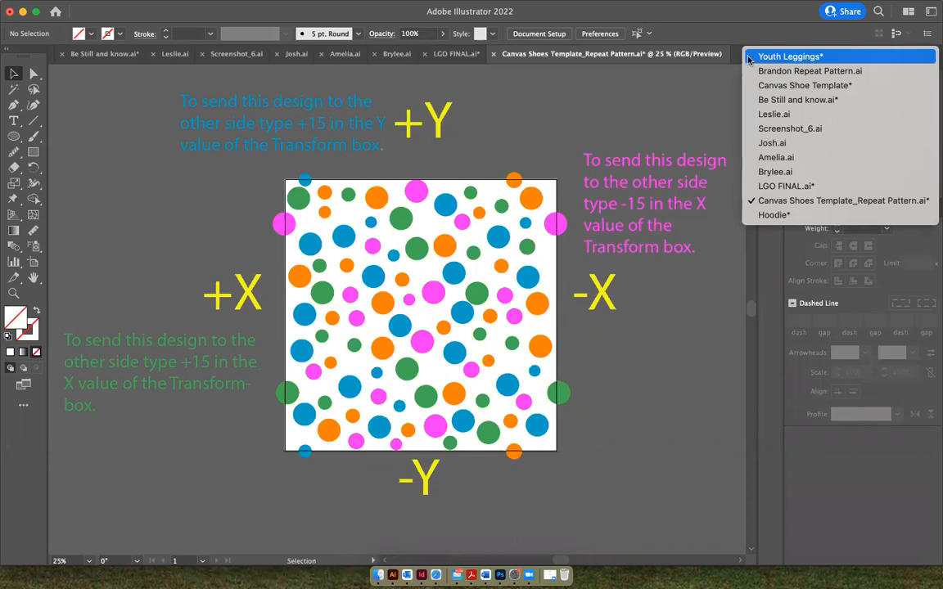
left_click(778, 216)
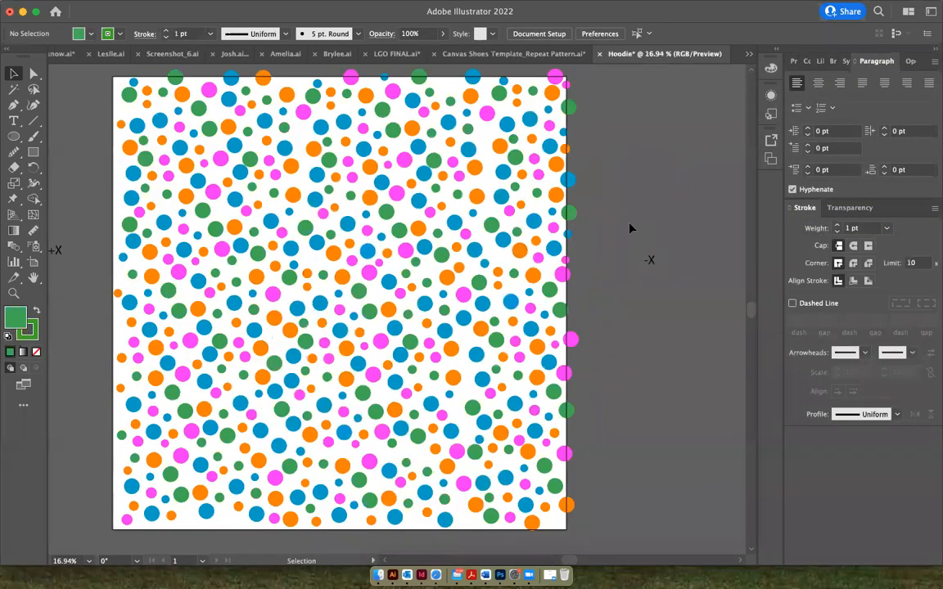
Select the dots overlapping the artboard's right edge, copy them, and paste the copies in place
scroll(628, 227, "left", 2)
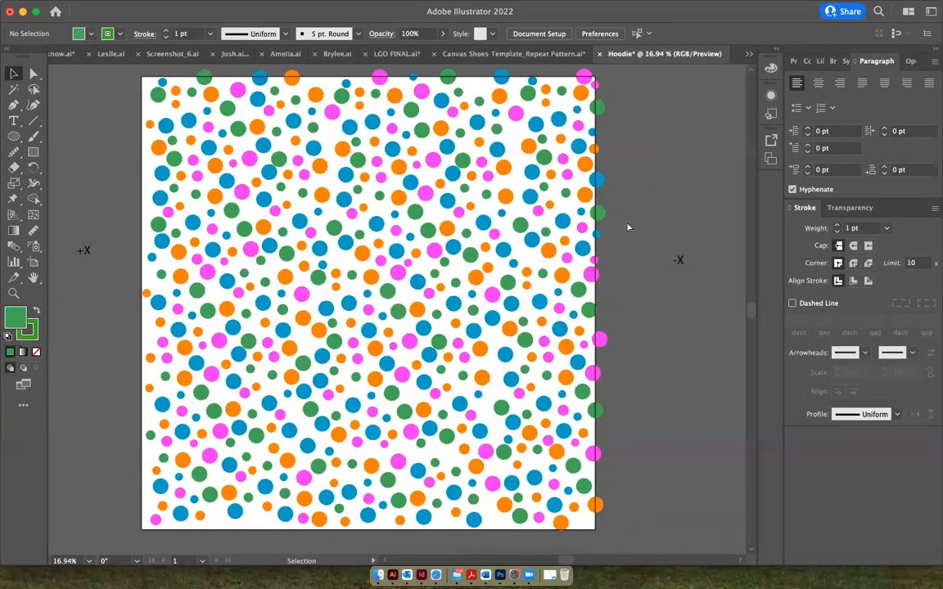
scroll(627, 226, "down", 1)
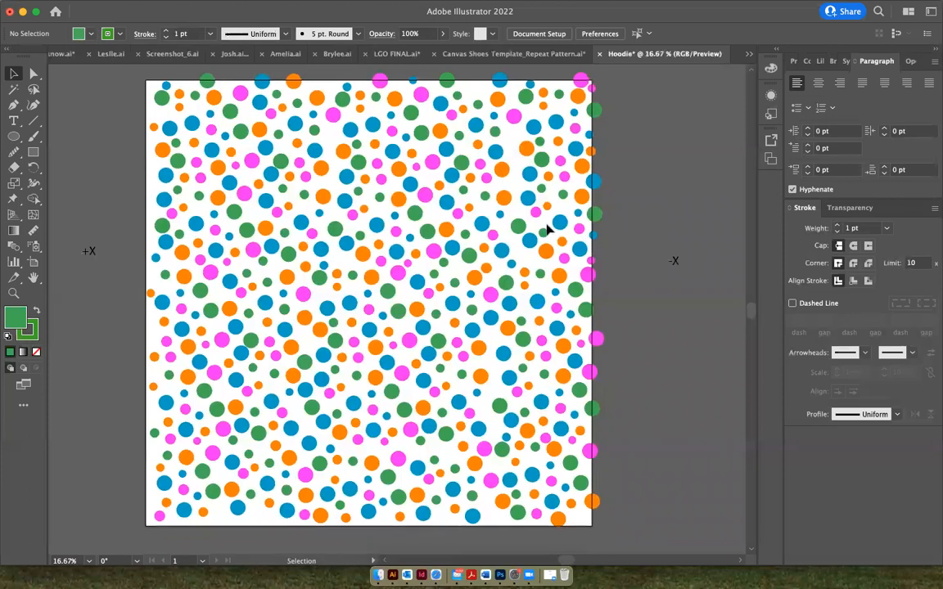
key("super+minus")
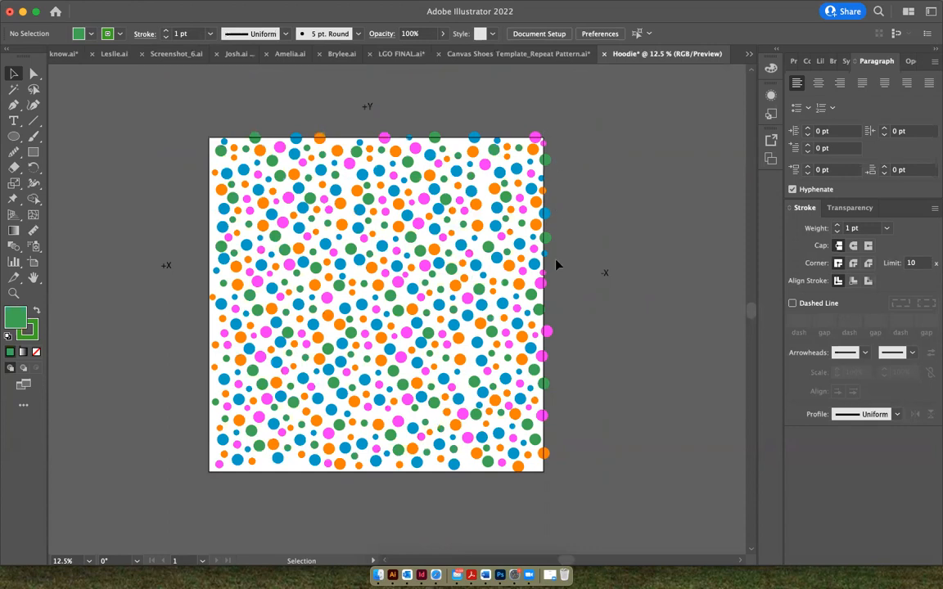
left_click_drag(564, 466, 564, 469)
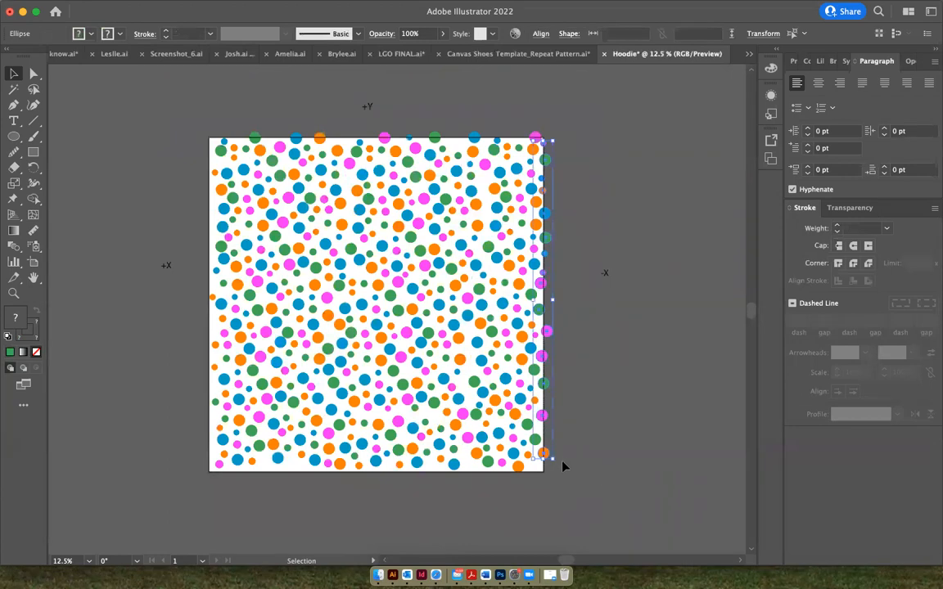
right_click(555, 242)
left_click(571, 251)
right_click(572, 238)
mouse_move(686, 288)
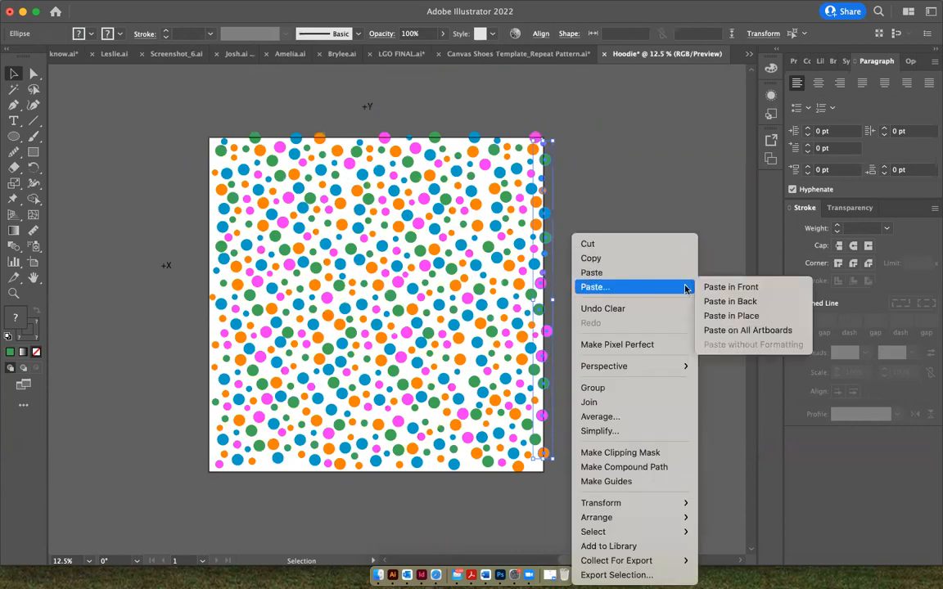
left_click(736, 316)
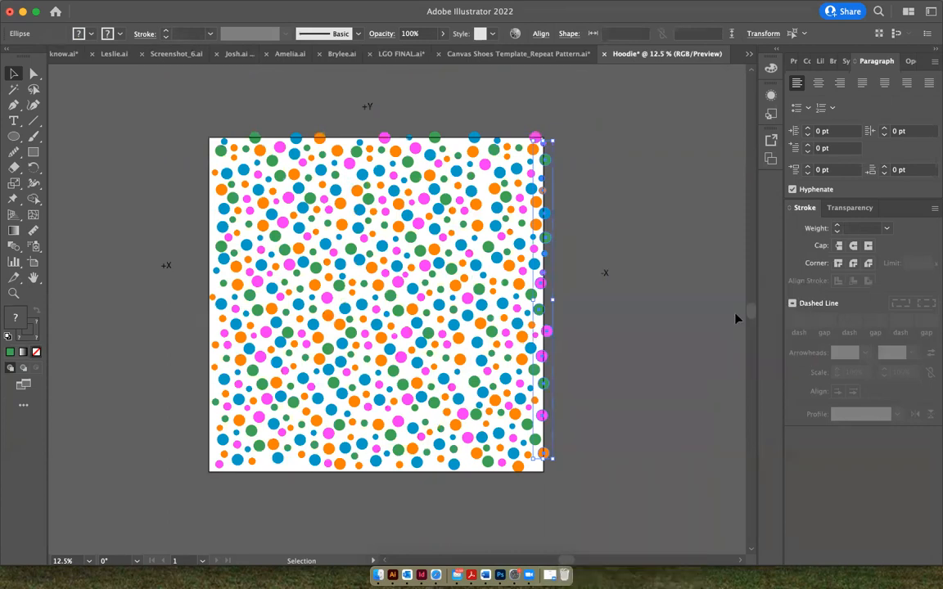
Show the Transform settings, subtract 37 from the pasted dots' X value to shift them to the artboard's left edge, and deselect them
left_click(345, 7)
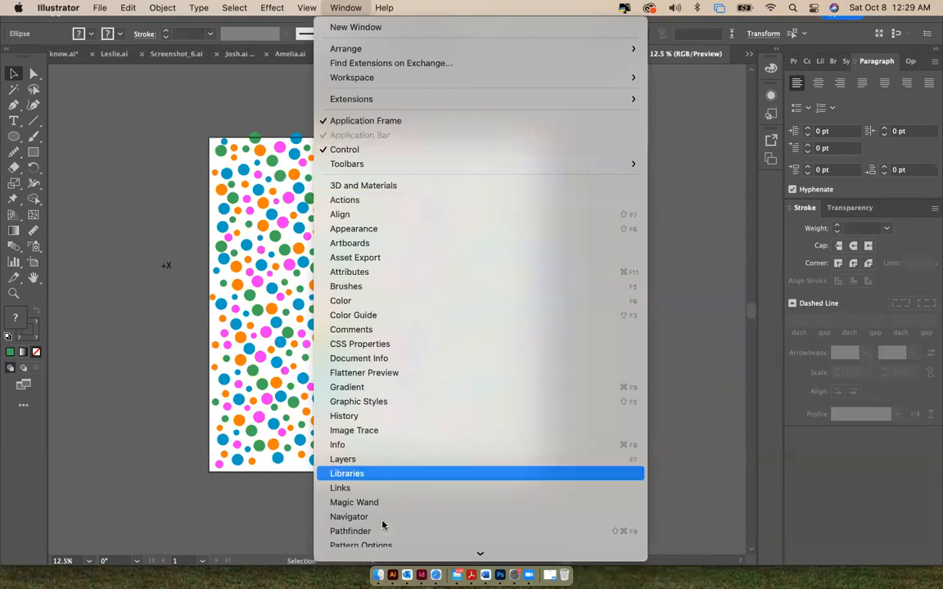
scroll(376, 524, "down", 6)
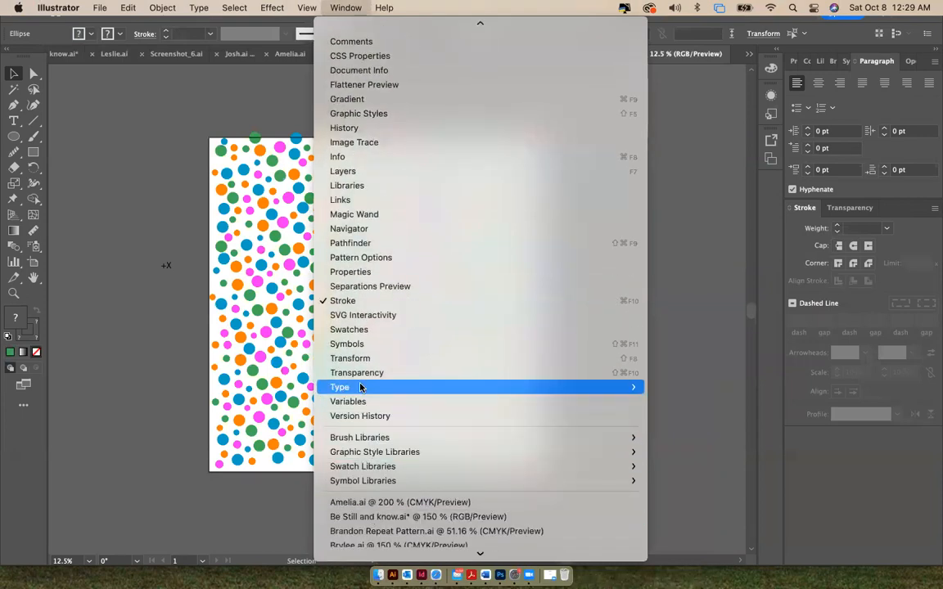
left_click(360, 361)
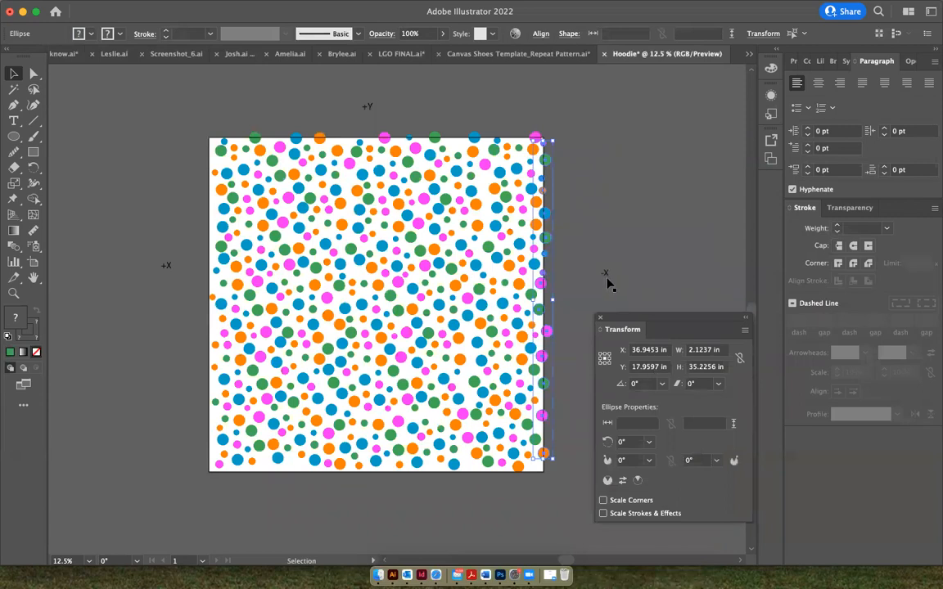
left_click(668, 351)
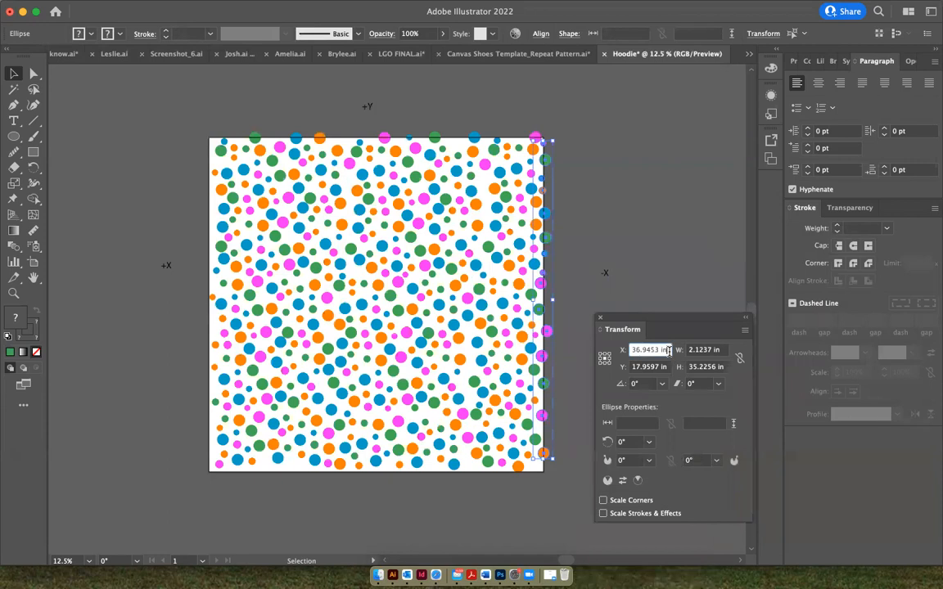
type("-37")
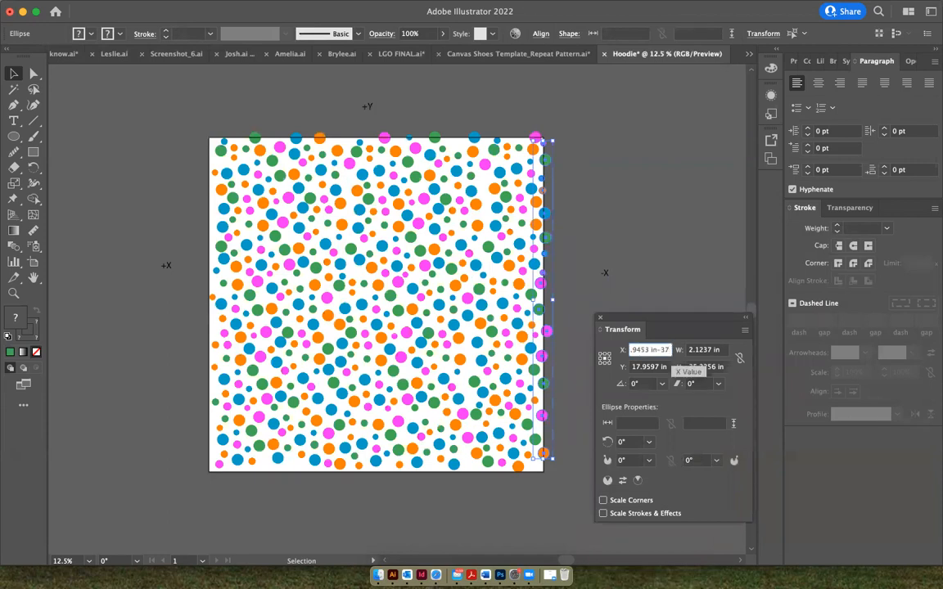
key("Return")
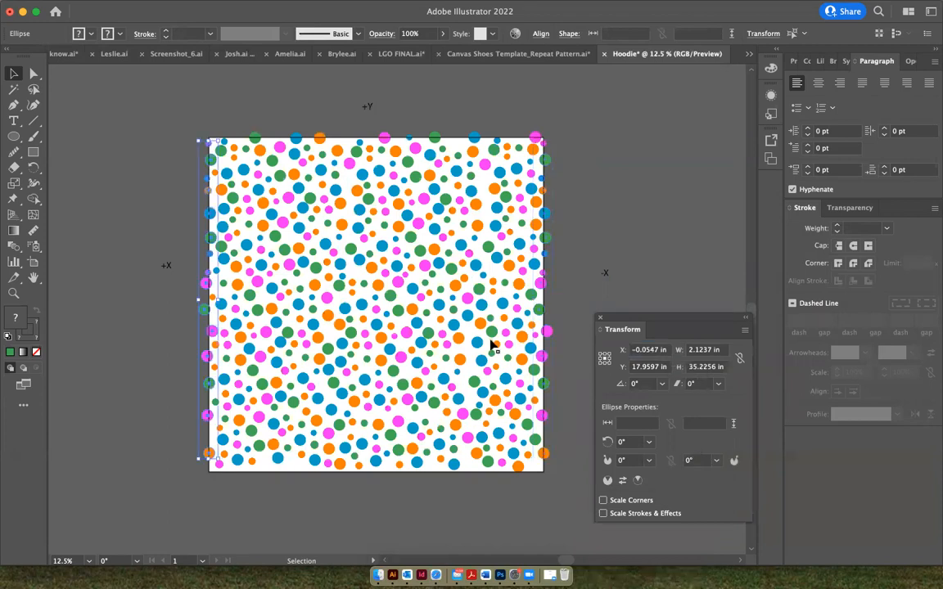
left_click(171, 197)
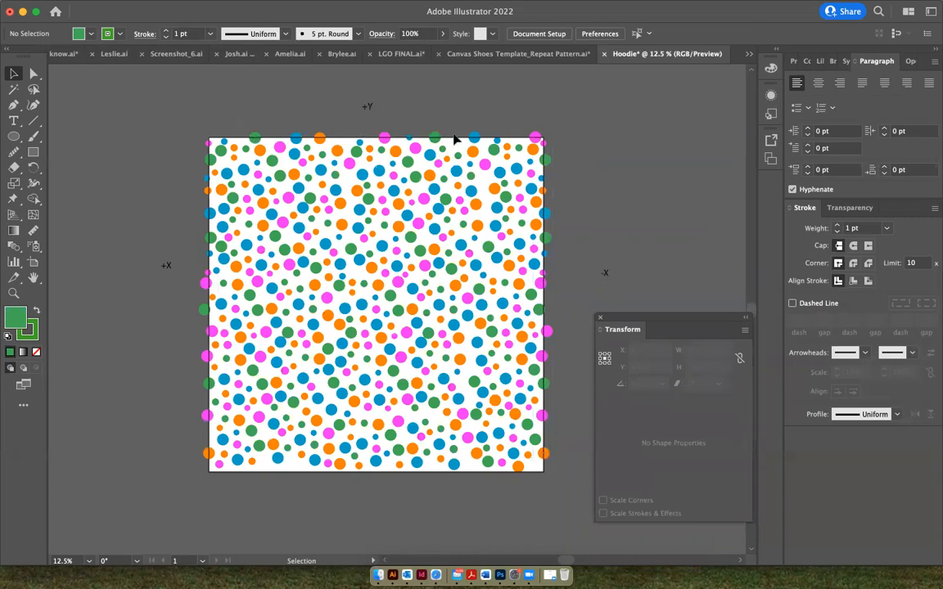
Select the dots overlapping the artboard's top edge, copy them, and paste the copies in place
key("super+a")
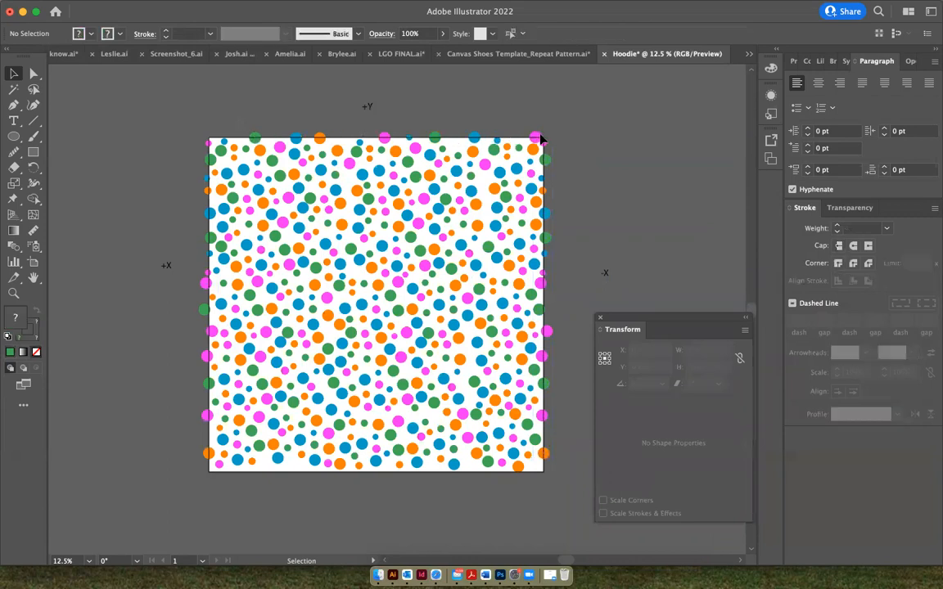
left_click(538, 138)
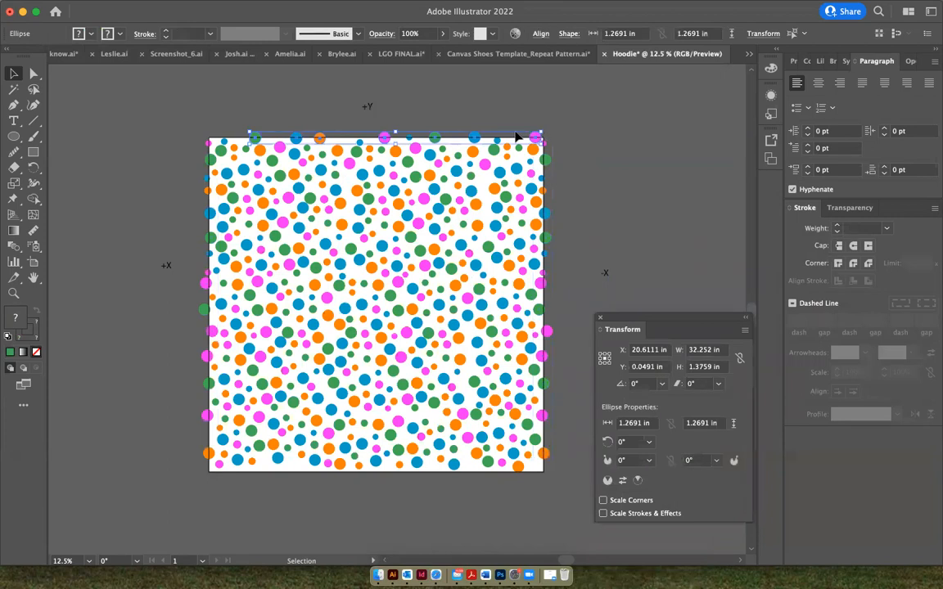
right_click(517, 145)
left_click(517, 145)
right_click(516, 144)
mouse_move(537, 196)
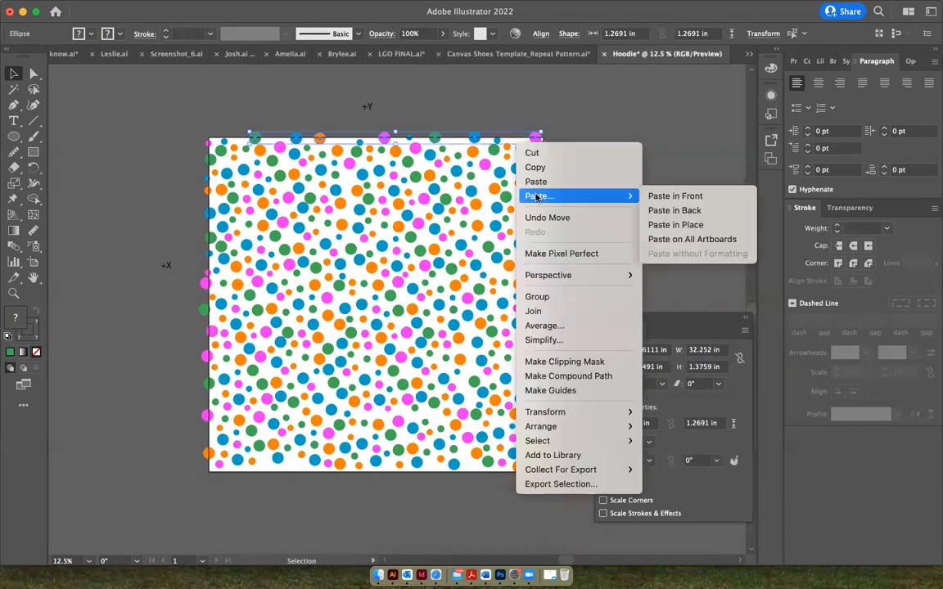
left_click(671, 225)
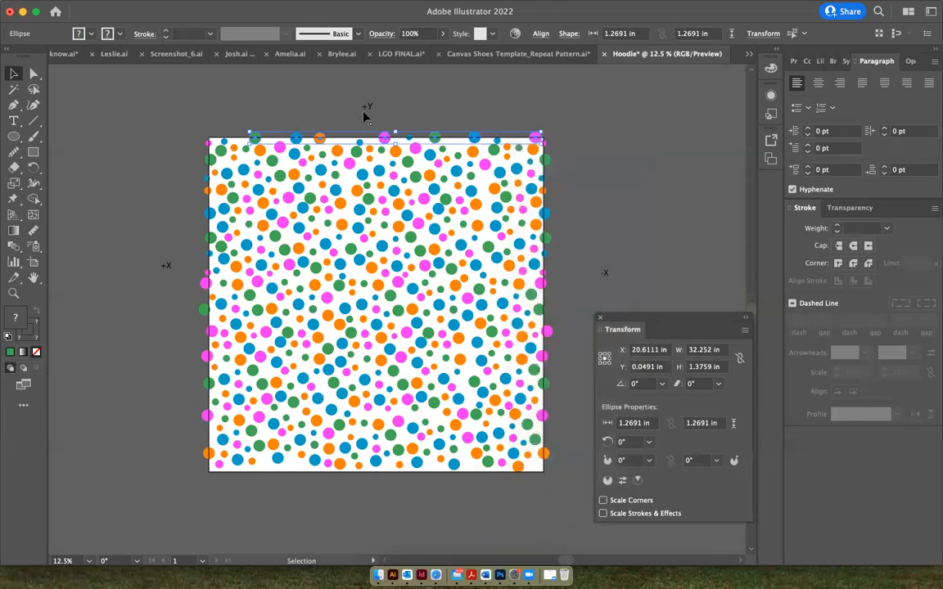
Add 37 to the pasted dots' Y value to shift them to the artboard's bottom edge, and deselect them
left_click(668, 368)
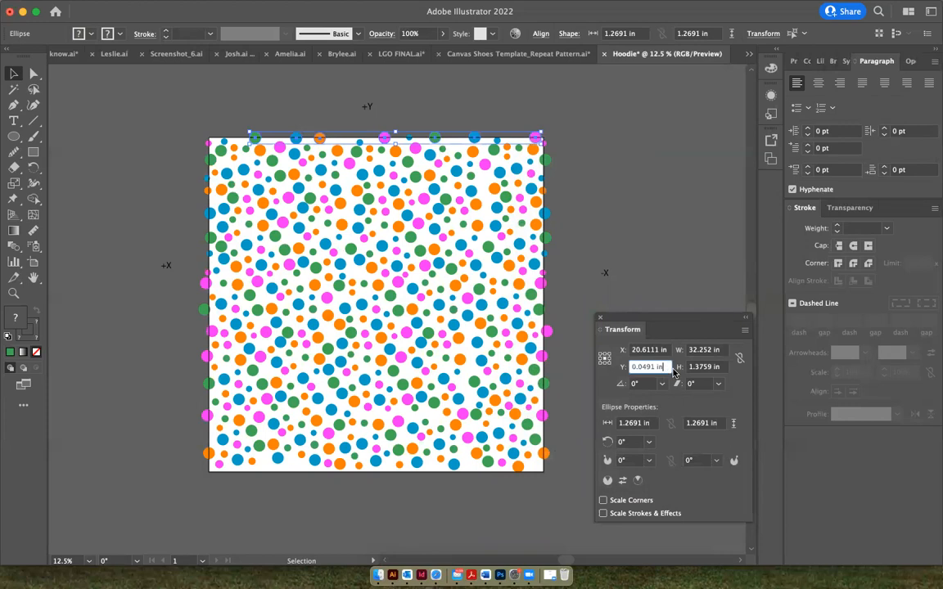
type("-")
type("3")
type("7")
key("Return")
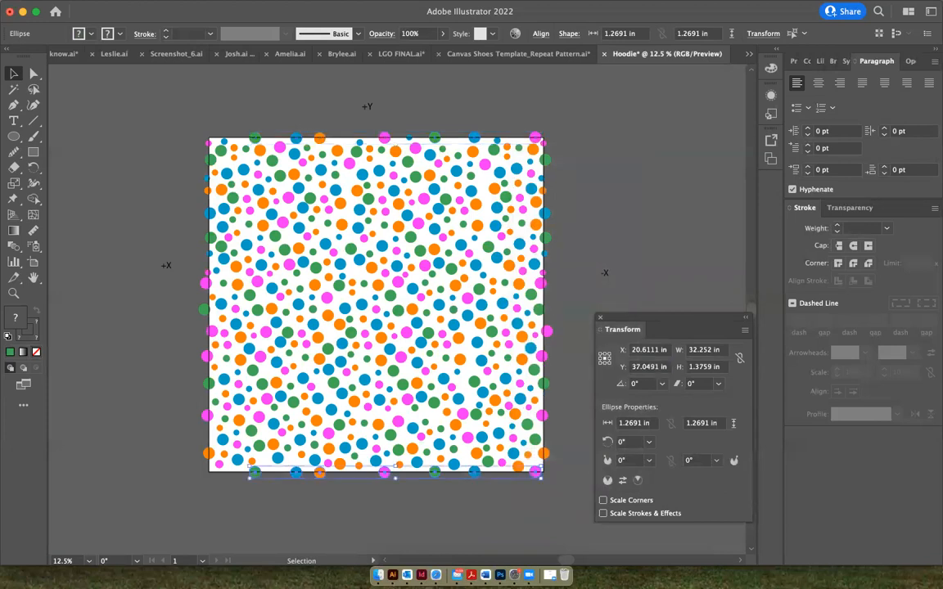
left_click(475, 498)
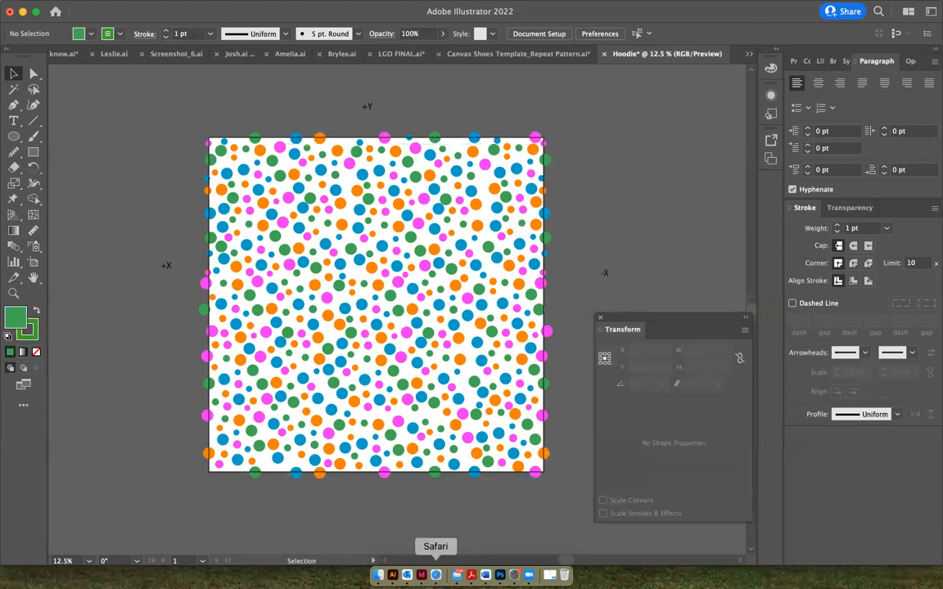
Switch to Printful in Safari, search for "legging" and open the All-Over Print Youth Leggings product
left_click(436, 575)
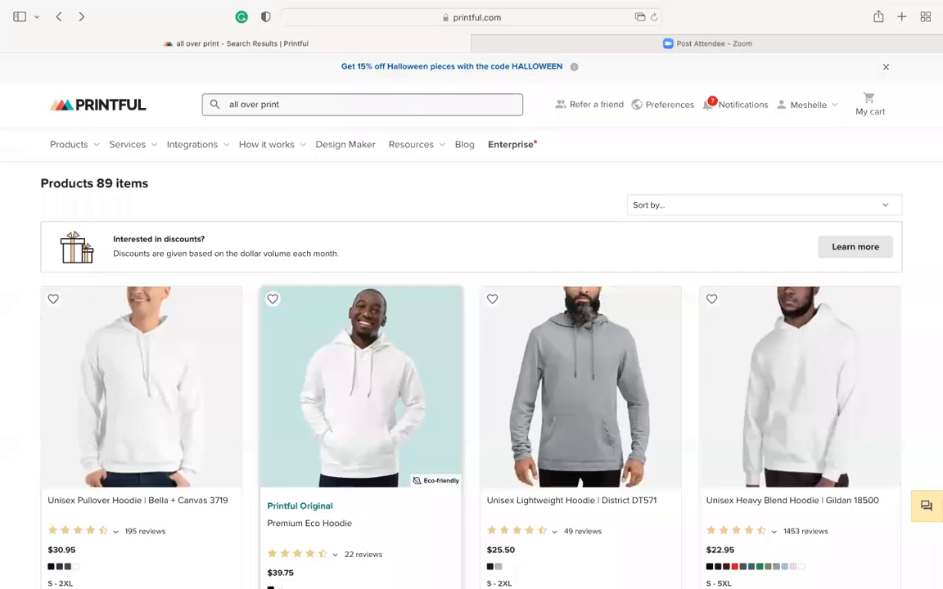
left_click(295, 104)
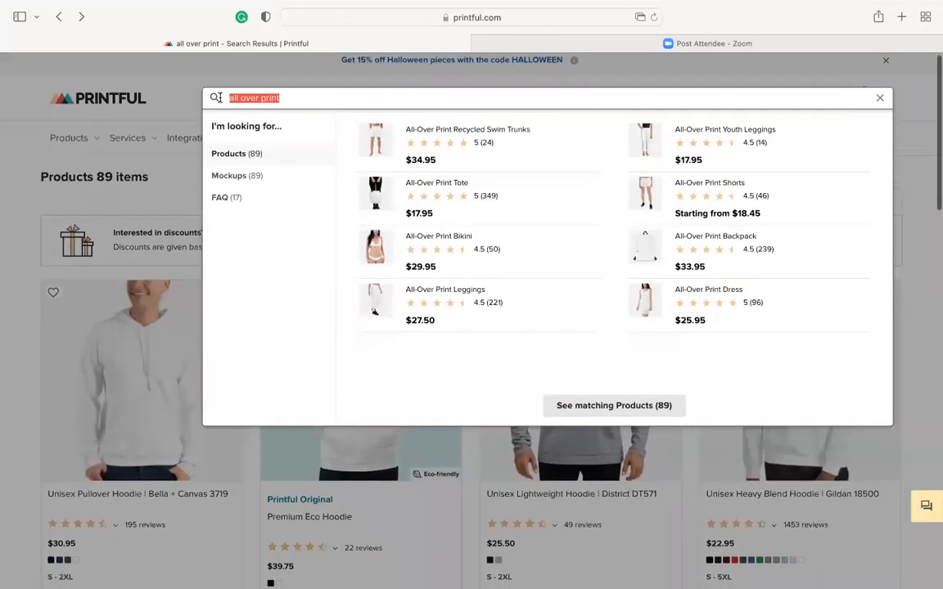
type("legging")
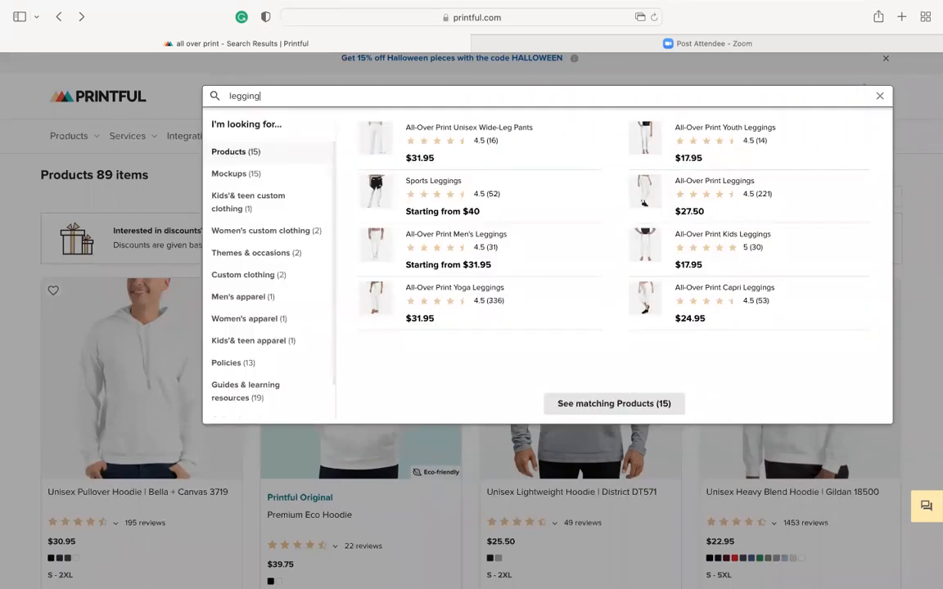
left_click(696, 132)
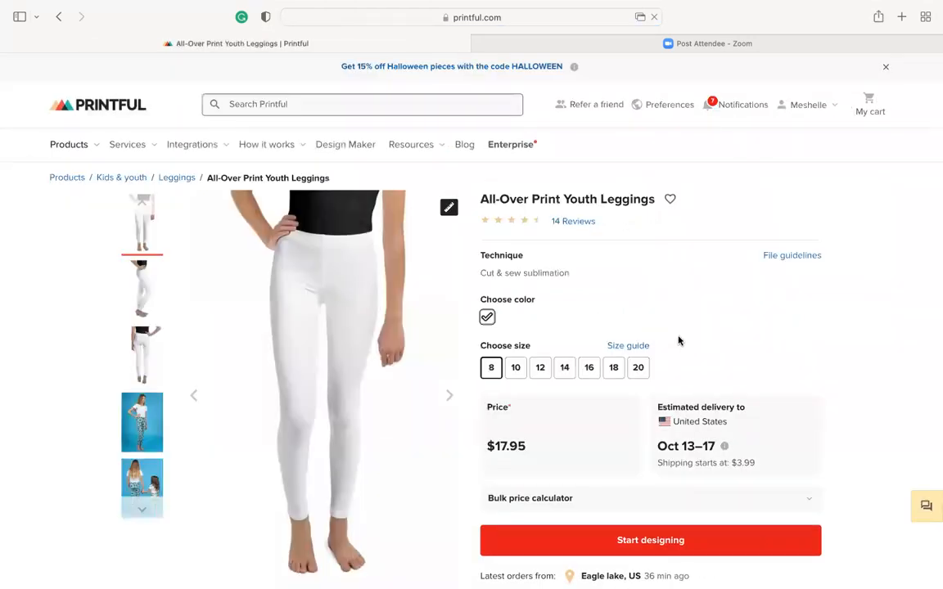
Start designing the youth leggings and apply Hoodie.png from the store's file library as the print file
scroll(679, 341, "down", 3)
left_click(658, 423)
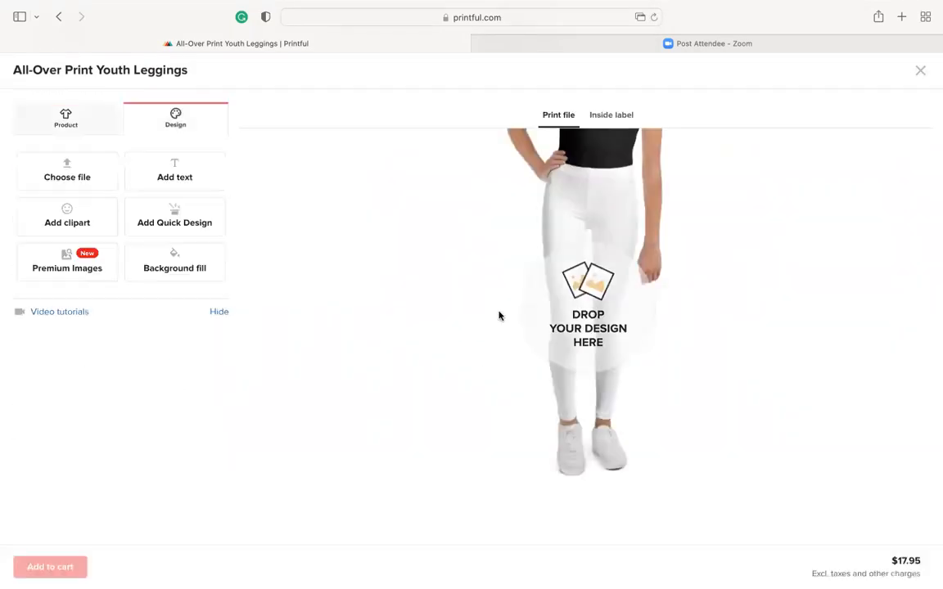
left_click(60, 175)
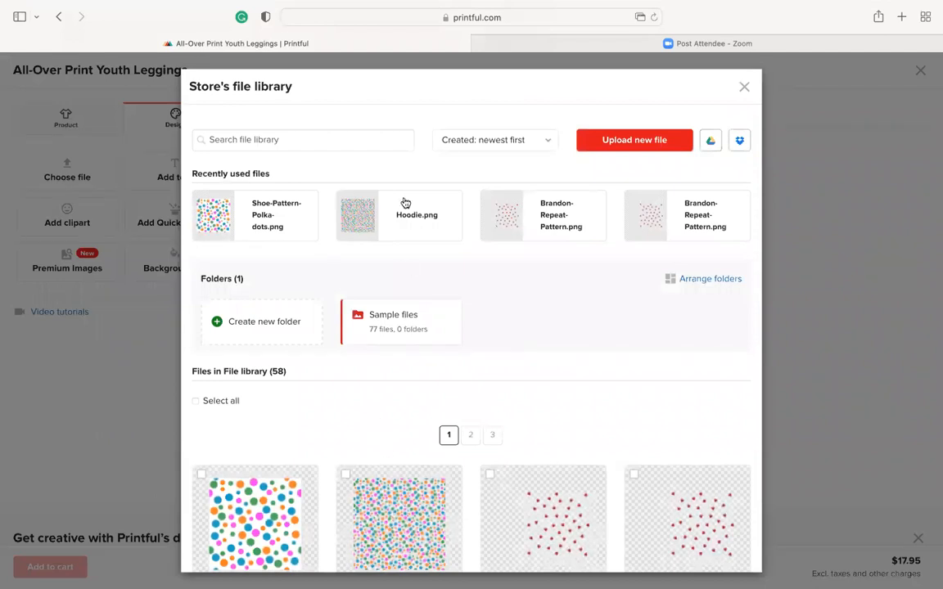
left_click(384, 214)
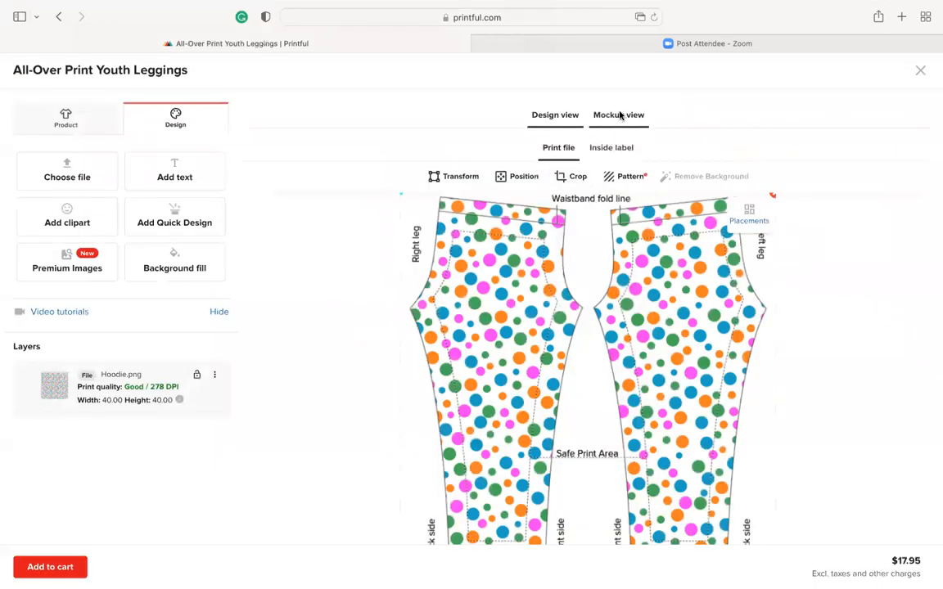
Generate the leggings' mockup view with the stitch color set to White
left_click(620, 116)
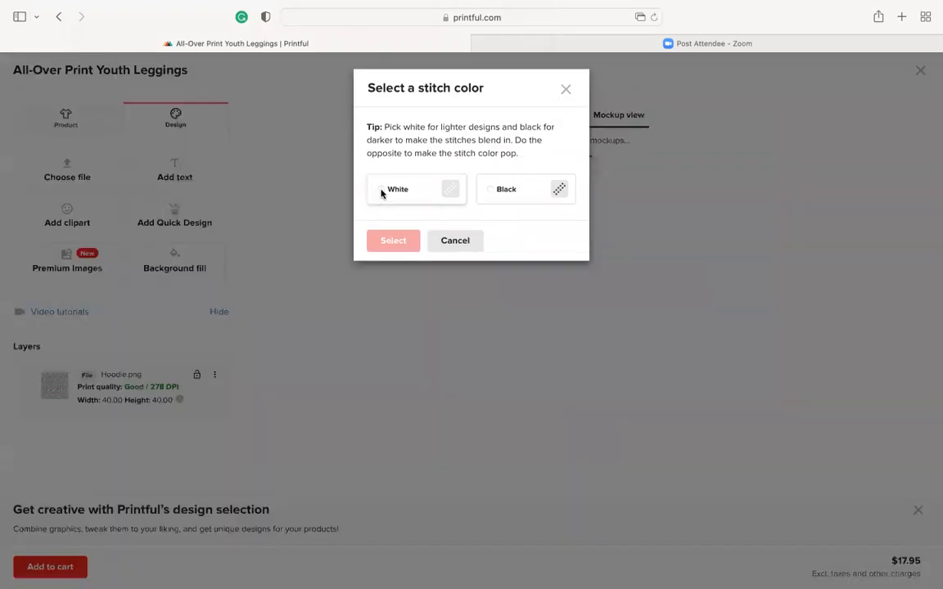
left_click(380, 192)
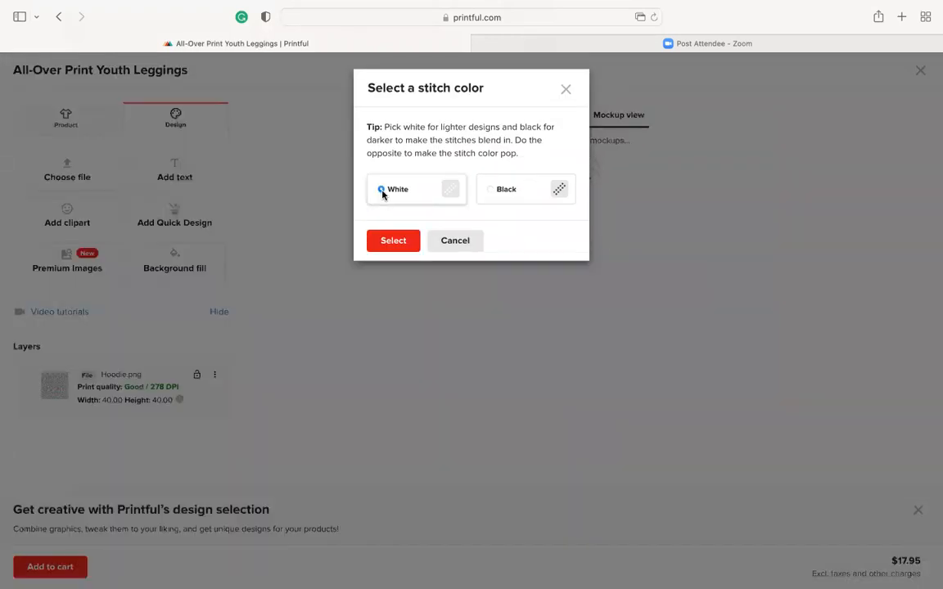
left_click(391, 242)
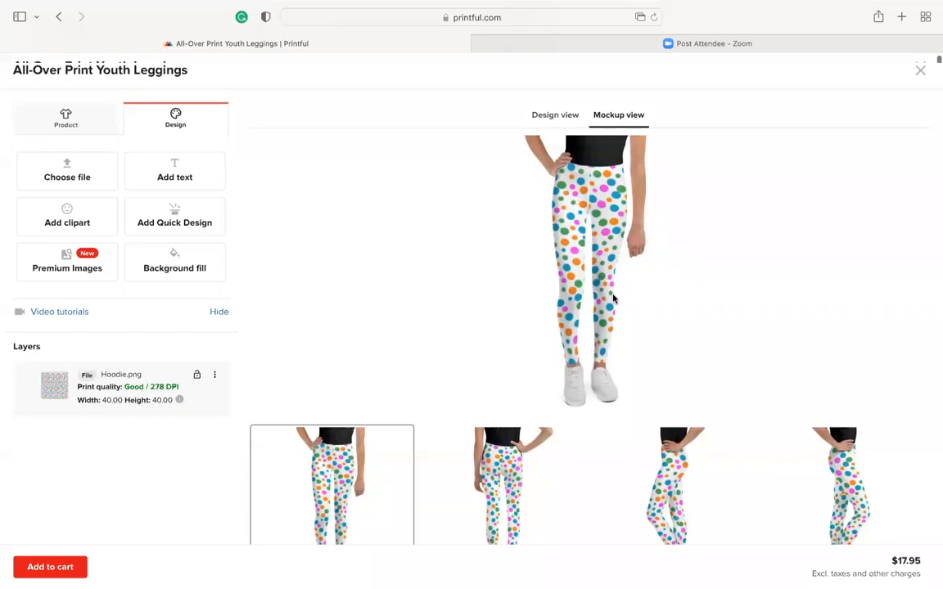
Examine how the polka dot pattern falls across the leggings in the large mockup and its alternate views
scroll(616, 296, "down", 3)
scroll(614, 299, "down", 1)
scroll(614, 299, "up", 3)
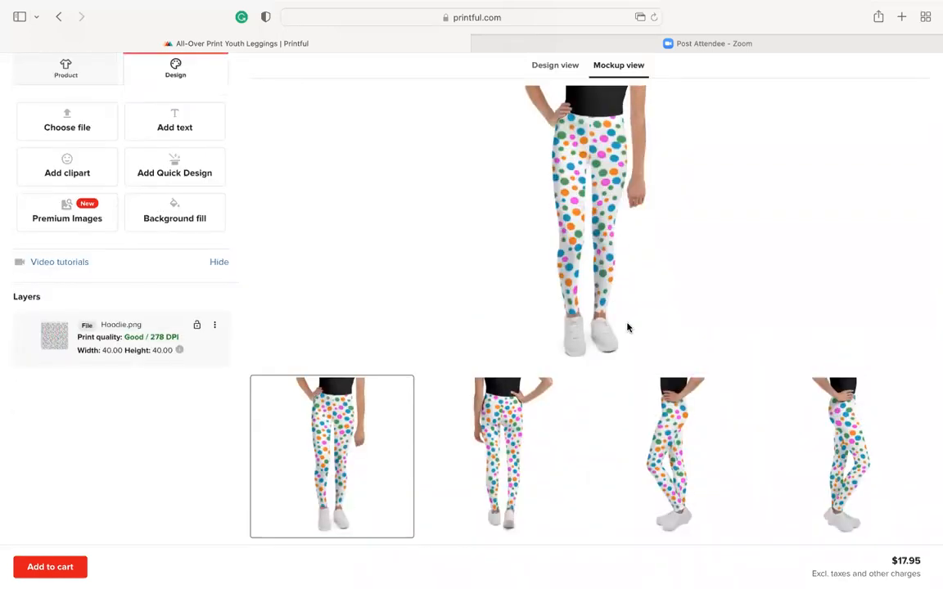
scroll(633, 278, "up", 1)
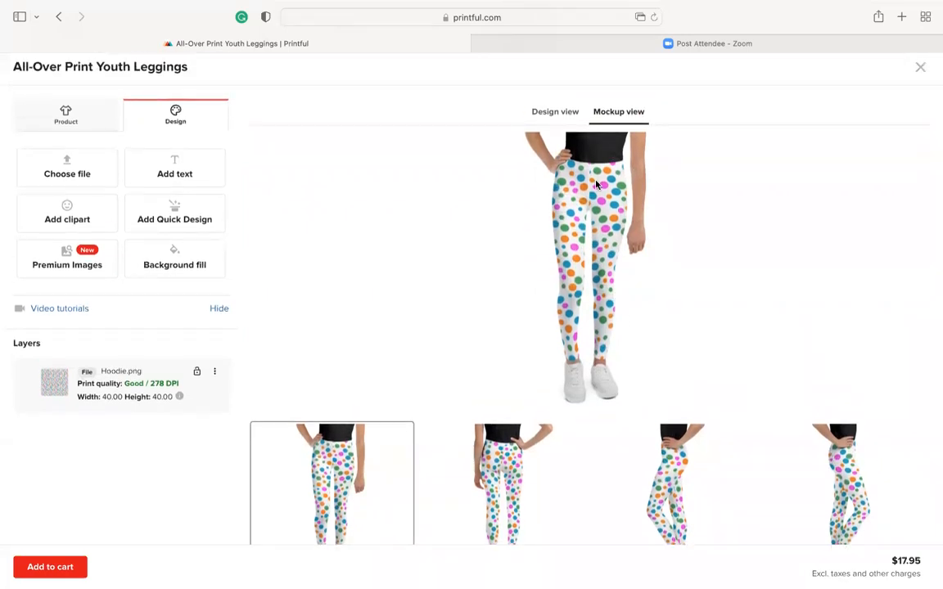
scroll(632, 401, "down", 1)
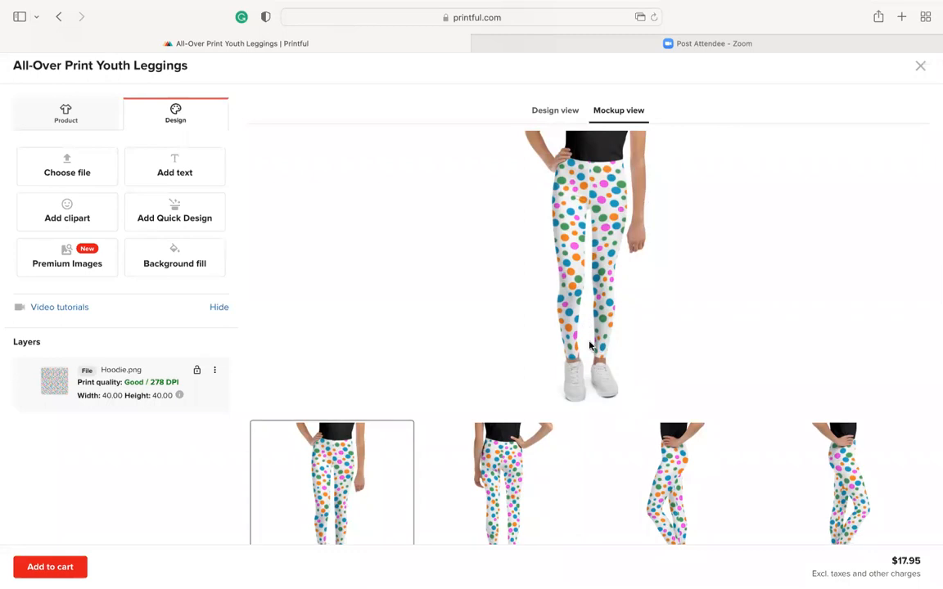
scroll(606, 360, "down", 2)
scroll(621, 286, "up", 2)
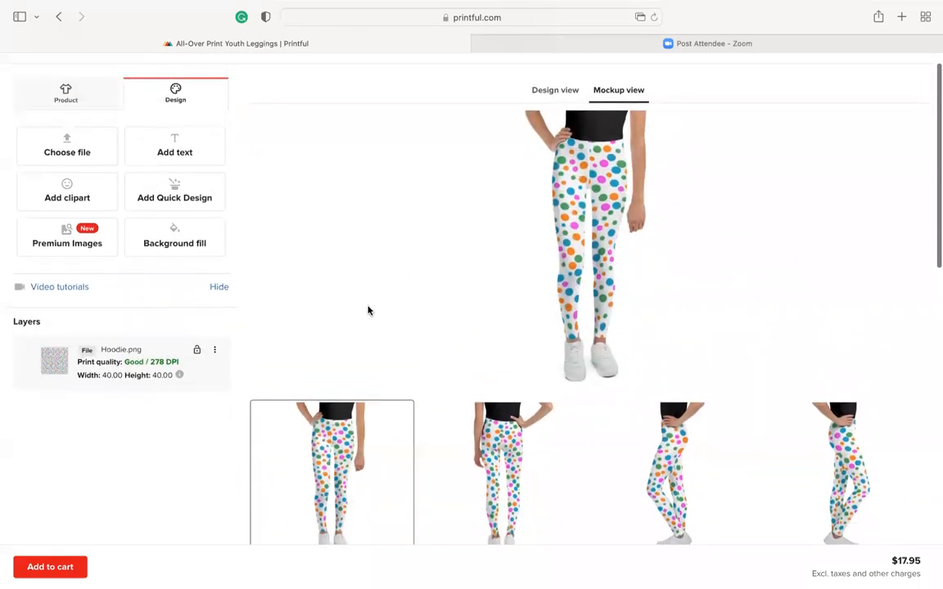
scroll(344, 270, "up", 1)
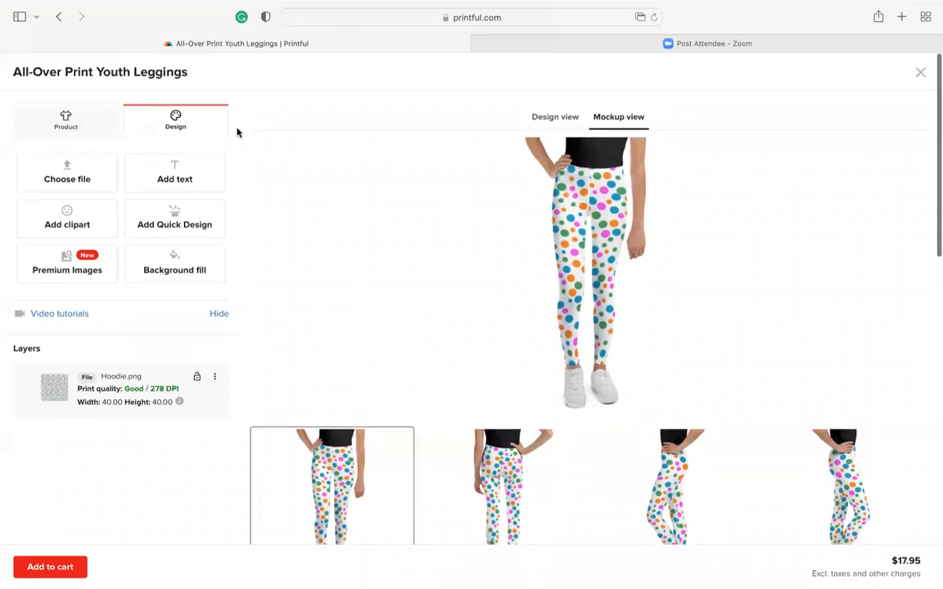
Return to the product search results, search for "pillow" and open the All-Over Print Basic Pillow product
left_click(59, 16)
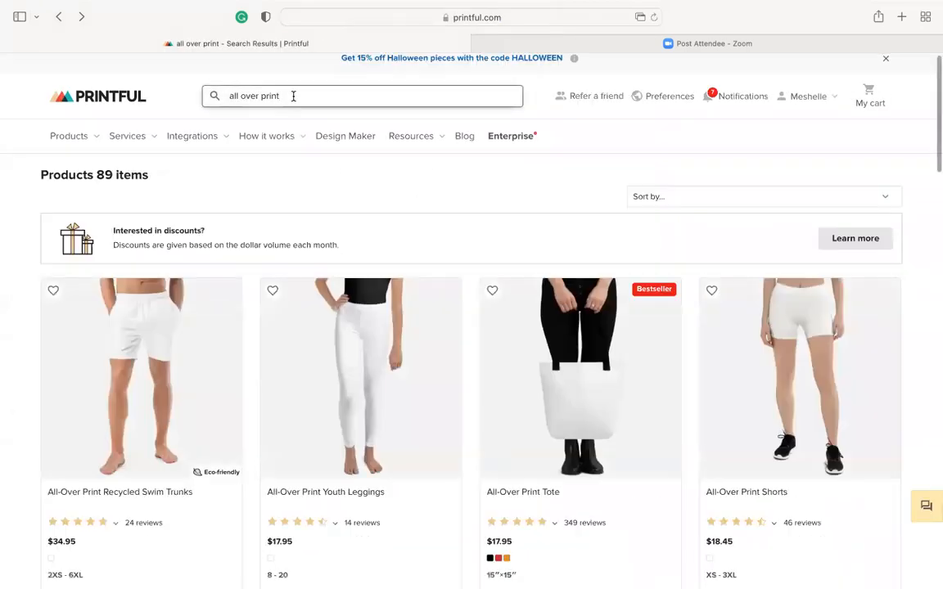
left_click_drag(290, 94, 196, 92)
type("pillow")
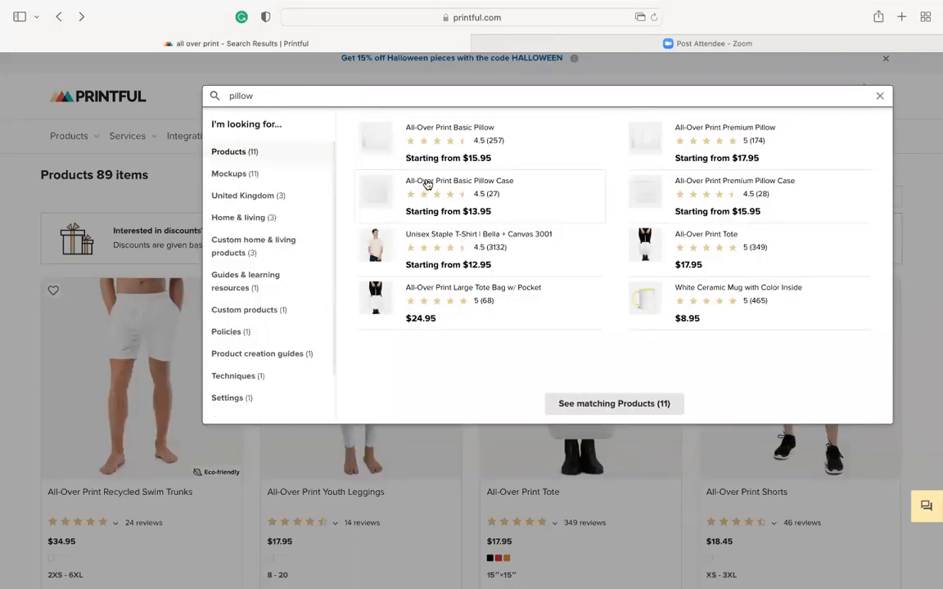
left_click(431, 131)
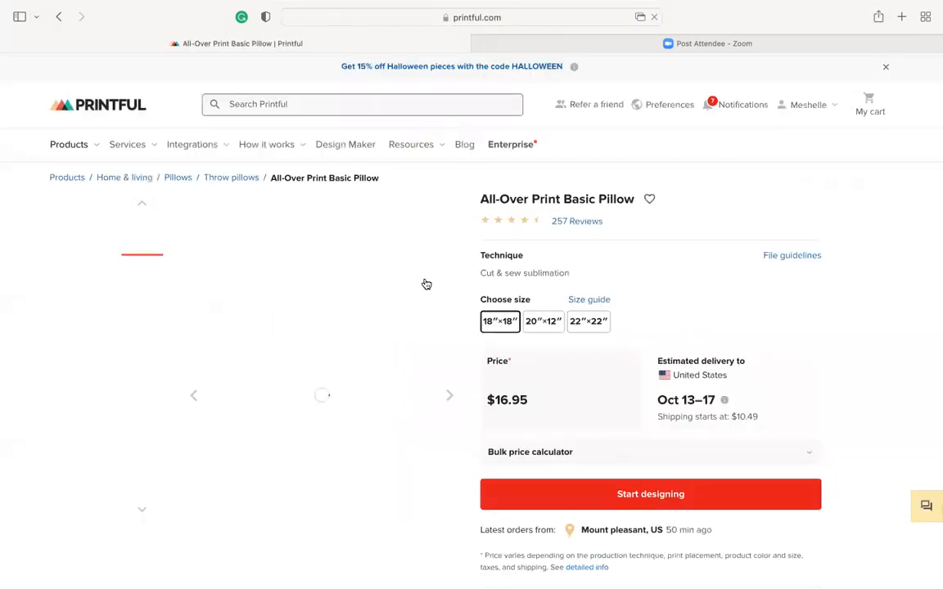
Start designing the basic pillow and apply Hoodie.png from the store's file library to its front
left_click(642, 496)
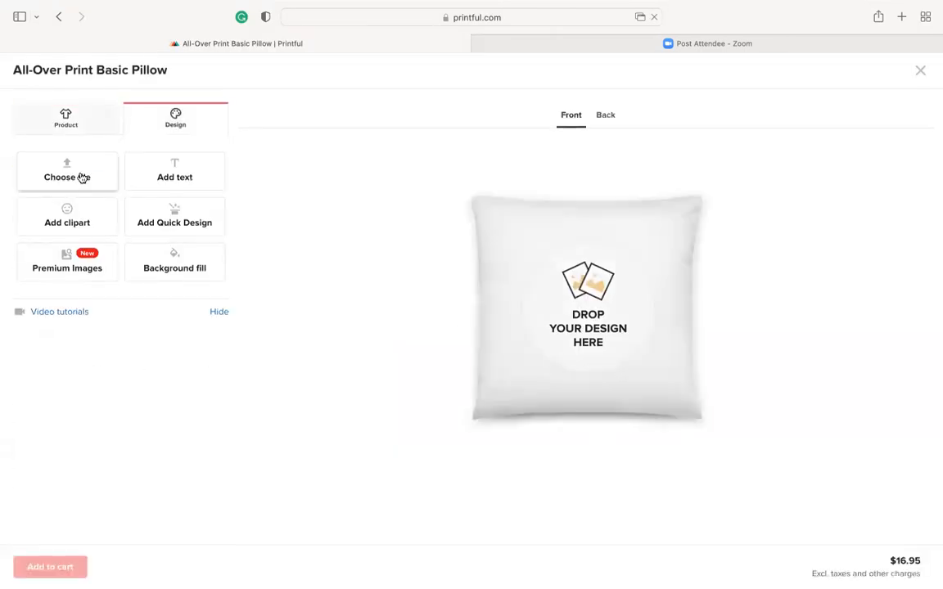
left_click(137, 215)
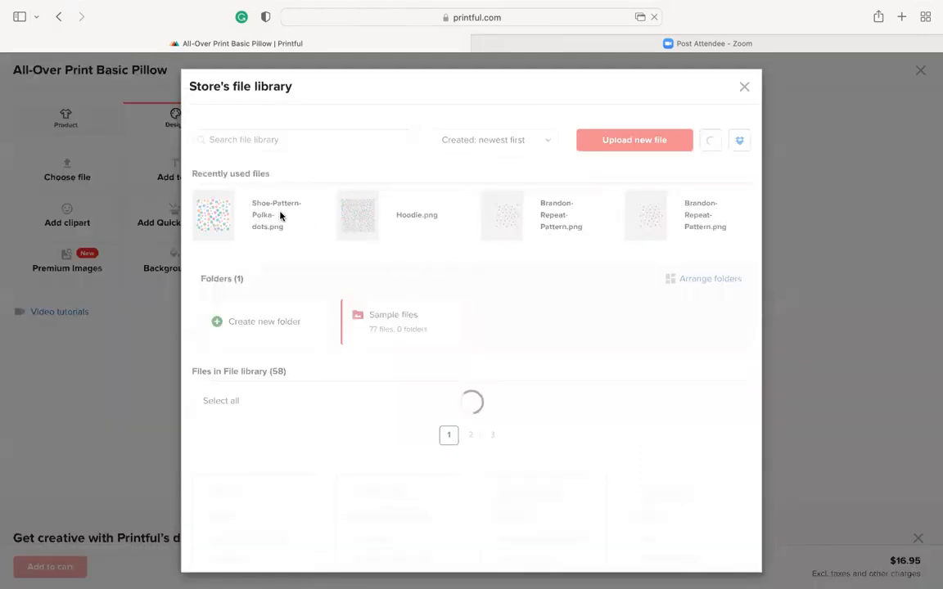
mouse_move(406, 219)
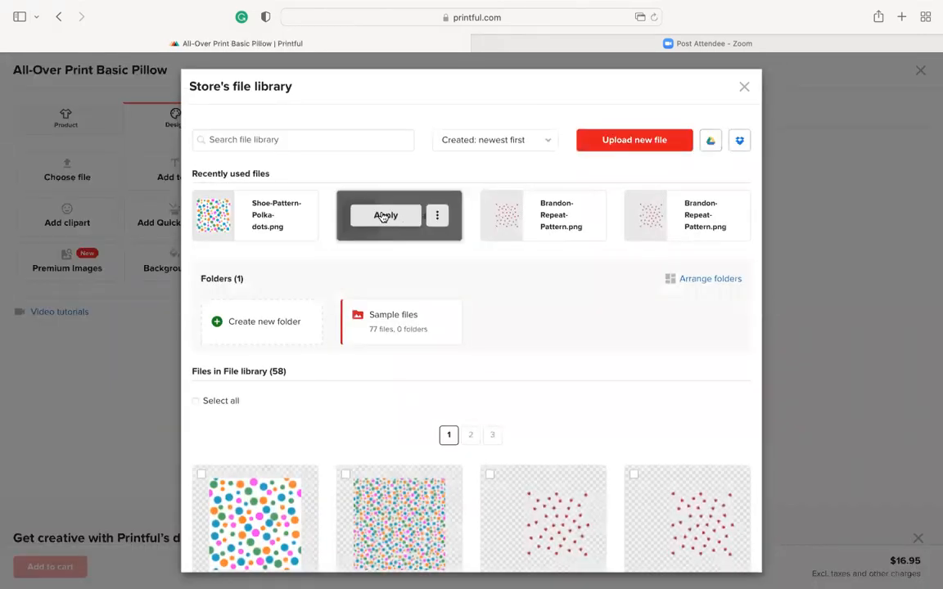
left_click(383, 216)
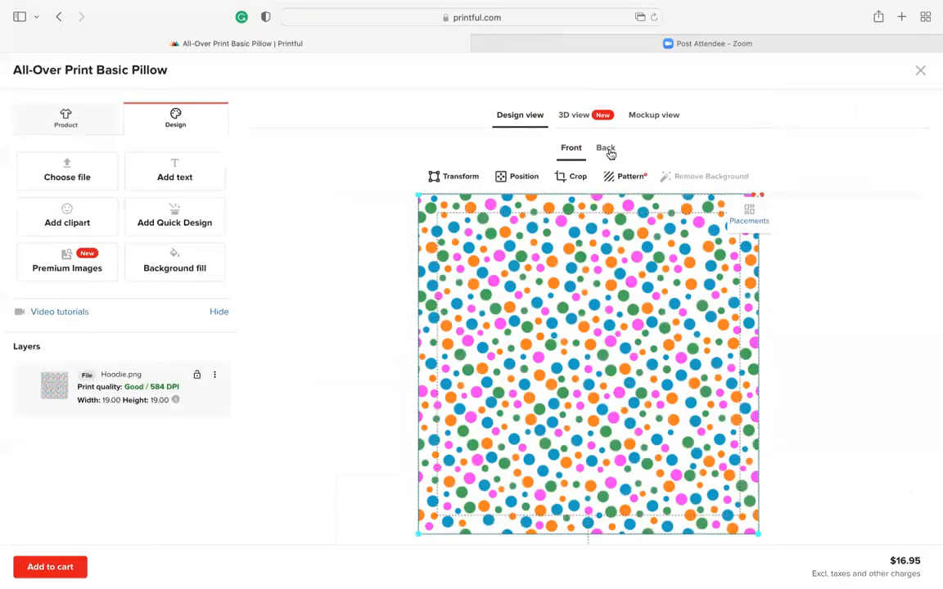
Show the pillow's mockup view and enlarge the mockup of a person holding the pillow
left_click(659, 117)
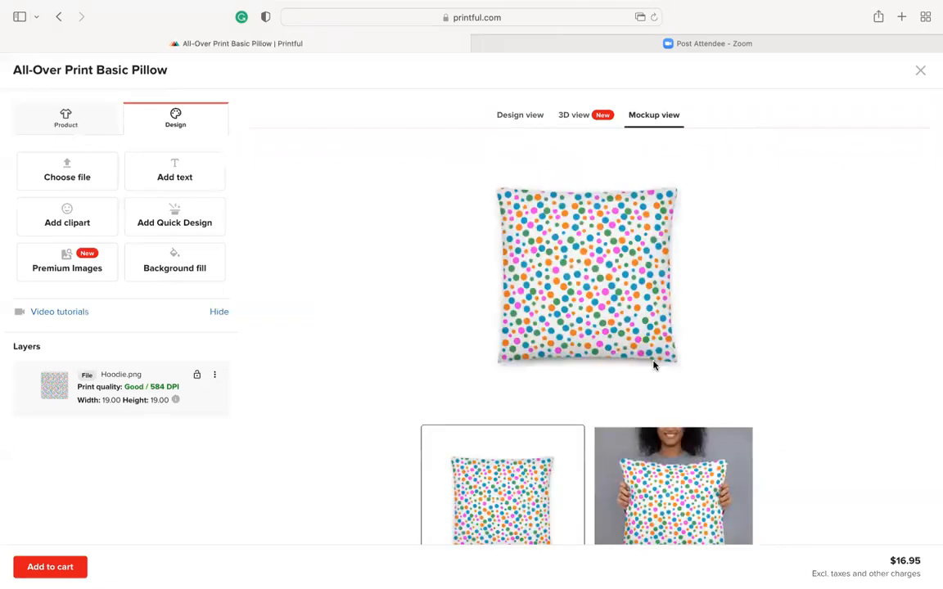
scroll(653, 365, "down", 3)
left_click(673, 395)
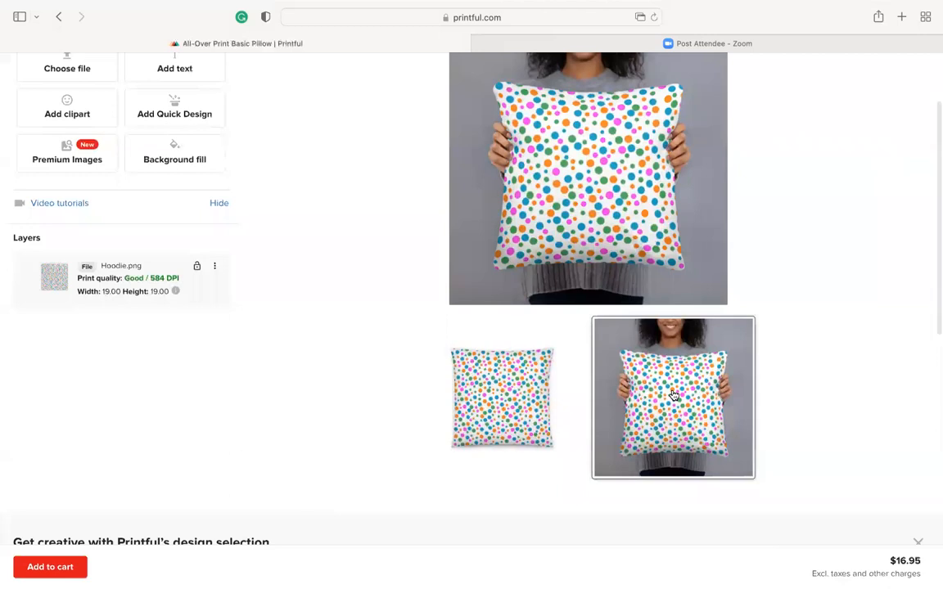